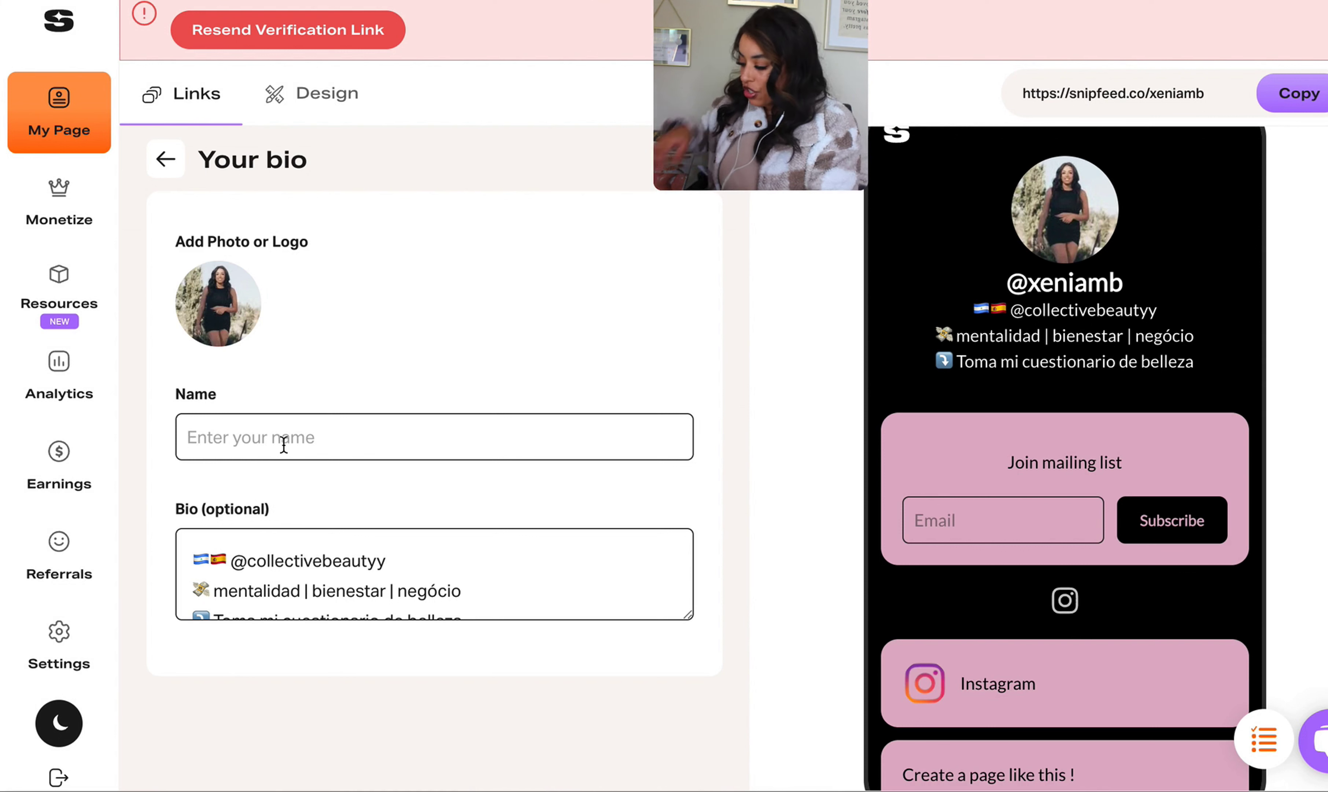
Step: Enter the creator's display name and shorten the bio to the single line "mentalidad | bienestar | negócio"
type("Xenia MBH")
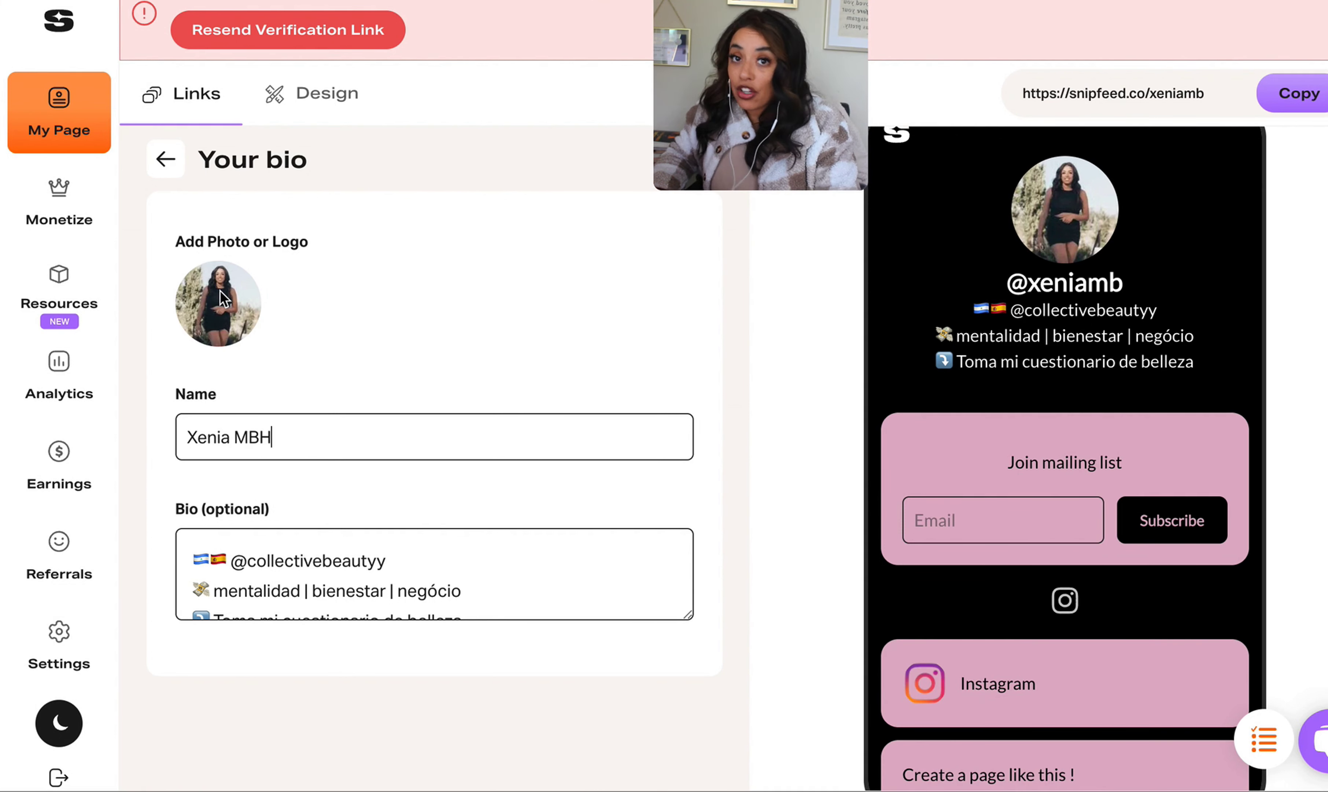
scroll(493, 591, "down", 1)
left_click_drag(492, 590, 154, 591)
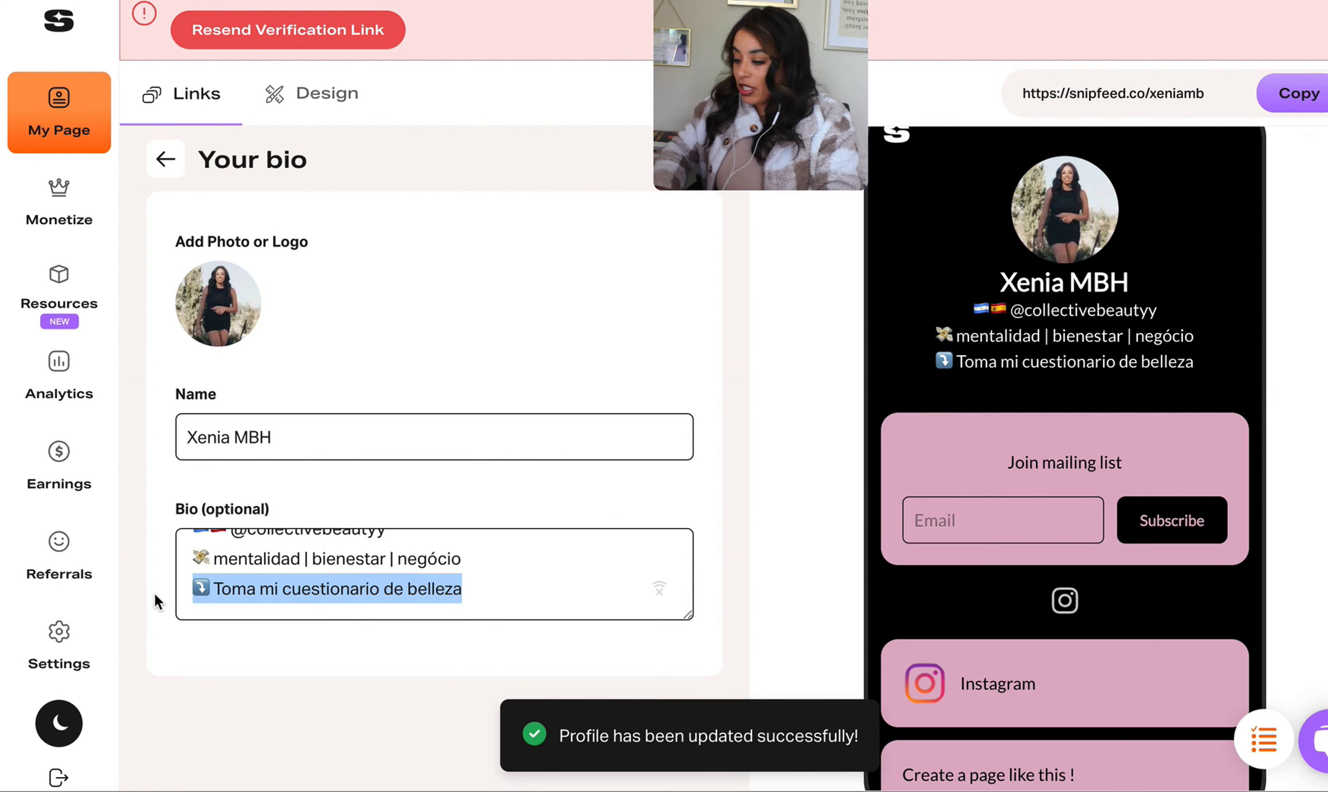
key("BackSpace")
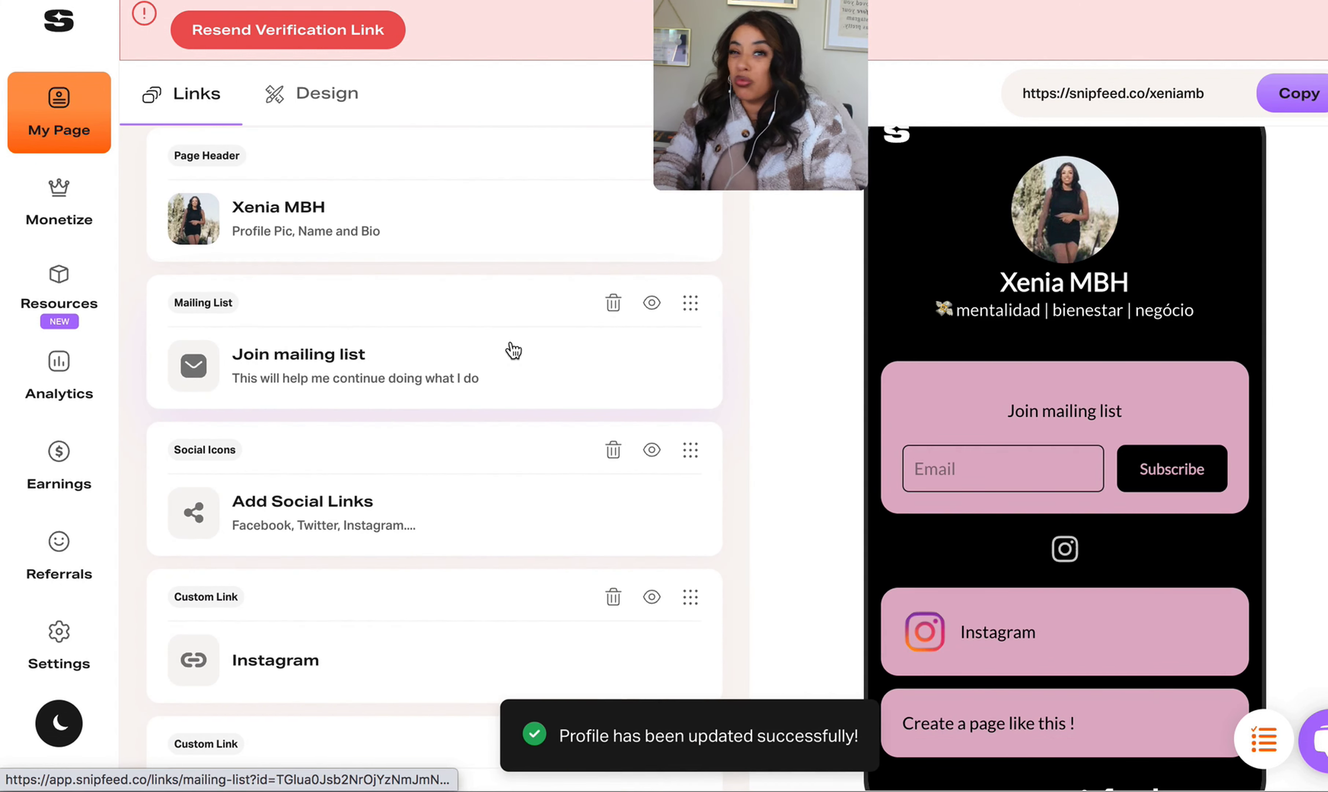
Step: Reorder the page blocks so that the mailing list sits between the Instagram link and "Create a page like this !"
left_click_drag(693, 310, 690, 467)
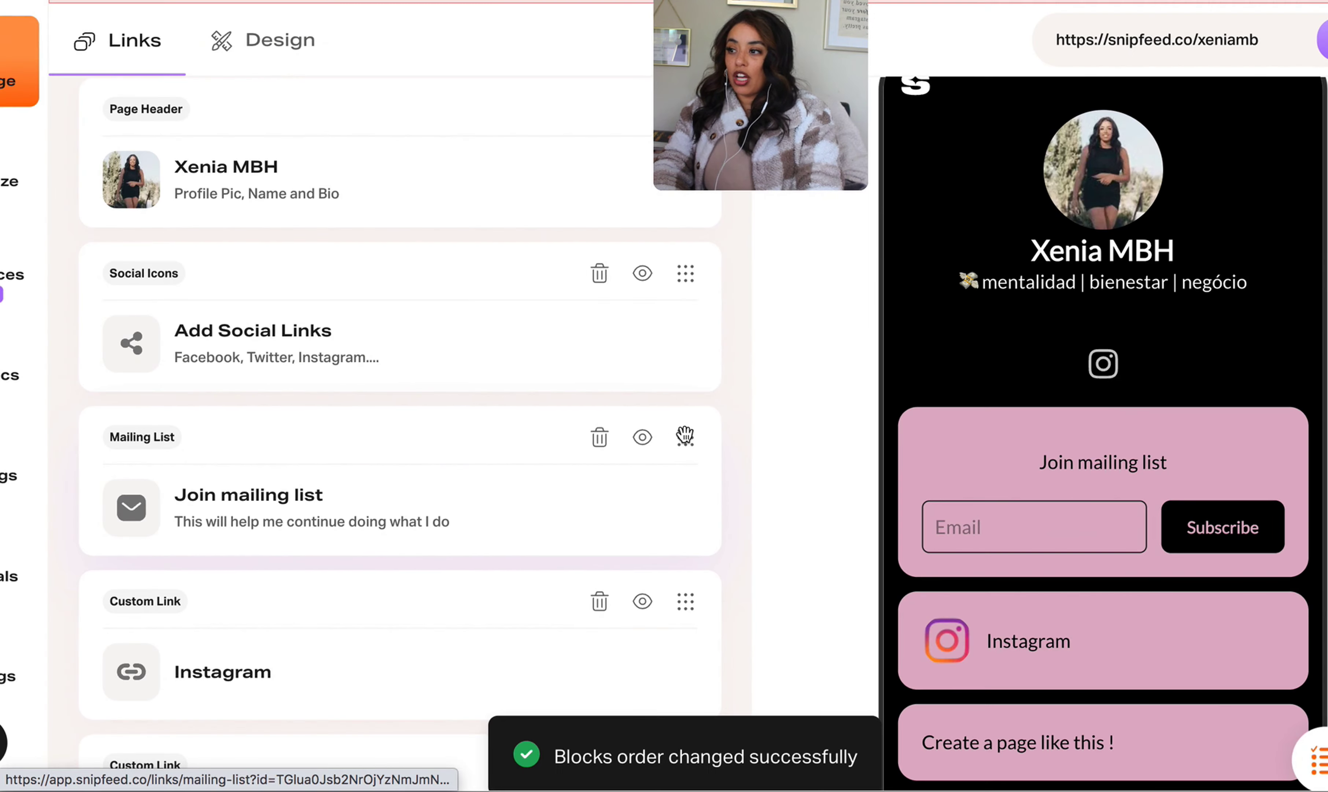
left_click_drag(686, 435, 703, 671)
mouse_move(695, 575)
left_mouse_down()
mouse_move(692, 708)
mouse_move(685, 549)
left_mouse_up()
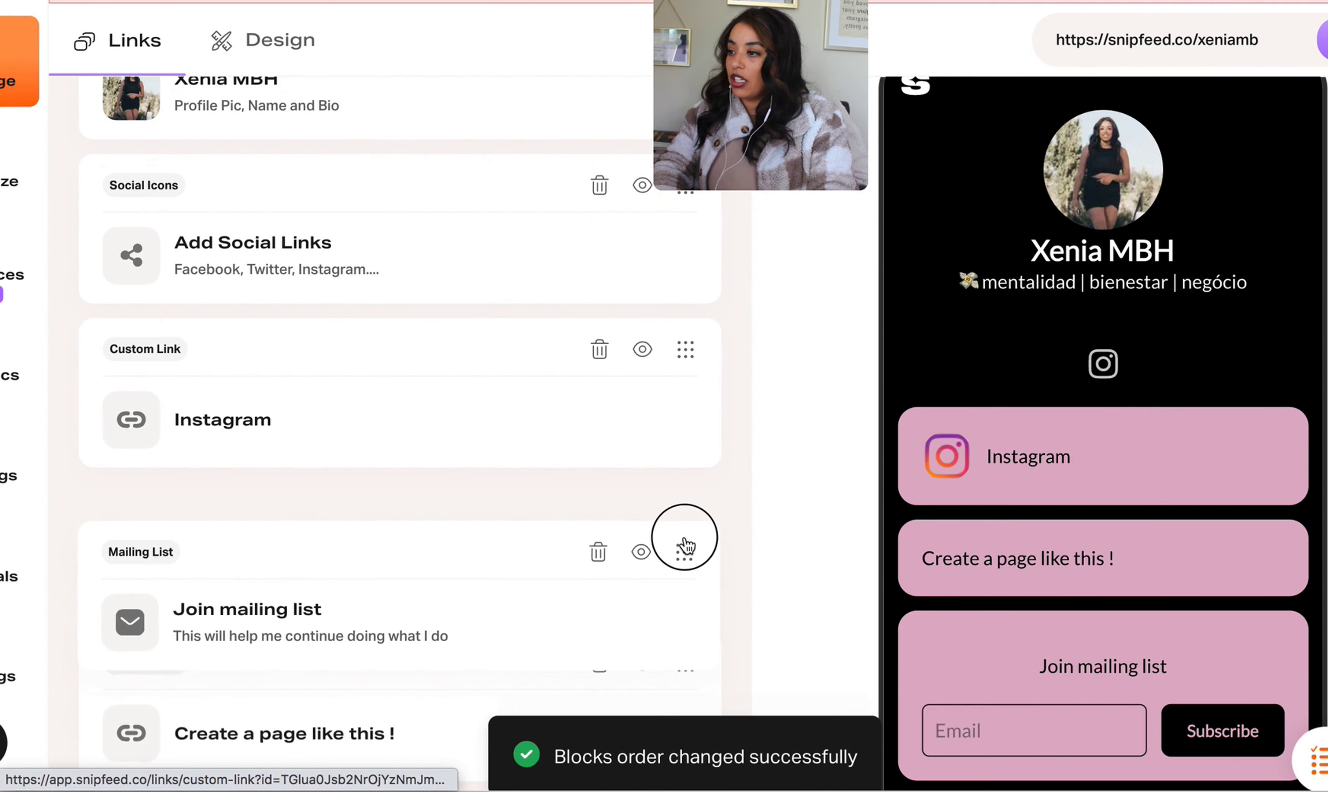
Step: Add a Facebook link with the creator's page URL to the social icons block
scroll(297, 480, "up", 5)
left_click(296, 481)
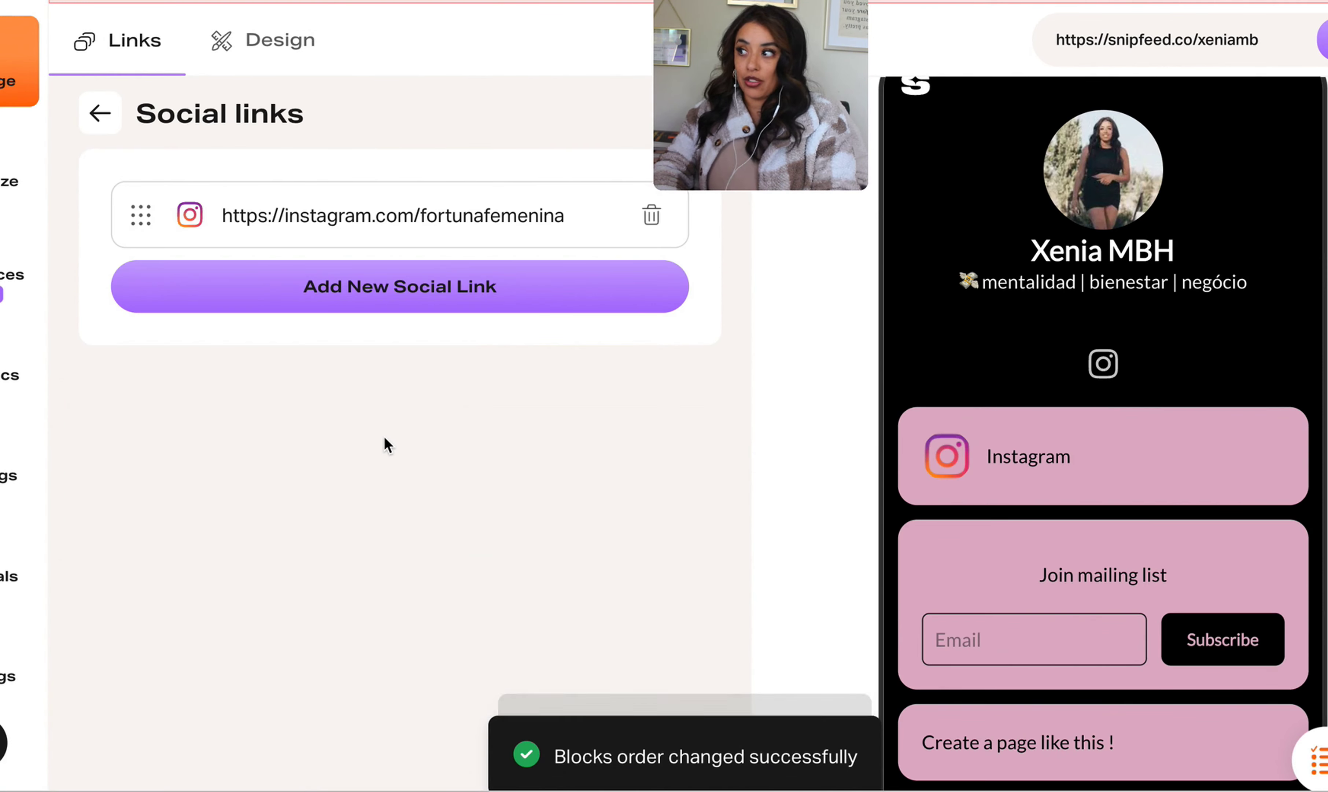
left_click(372, 291)
left_click(572, 315)
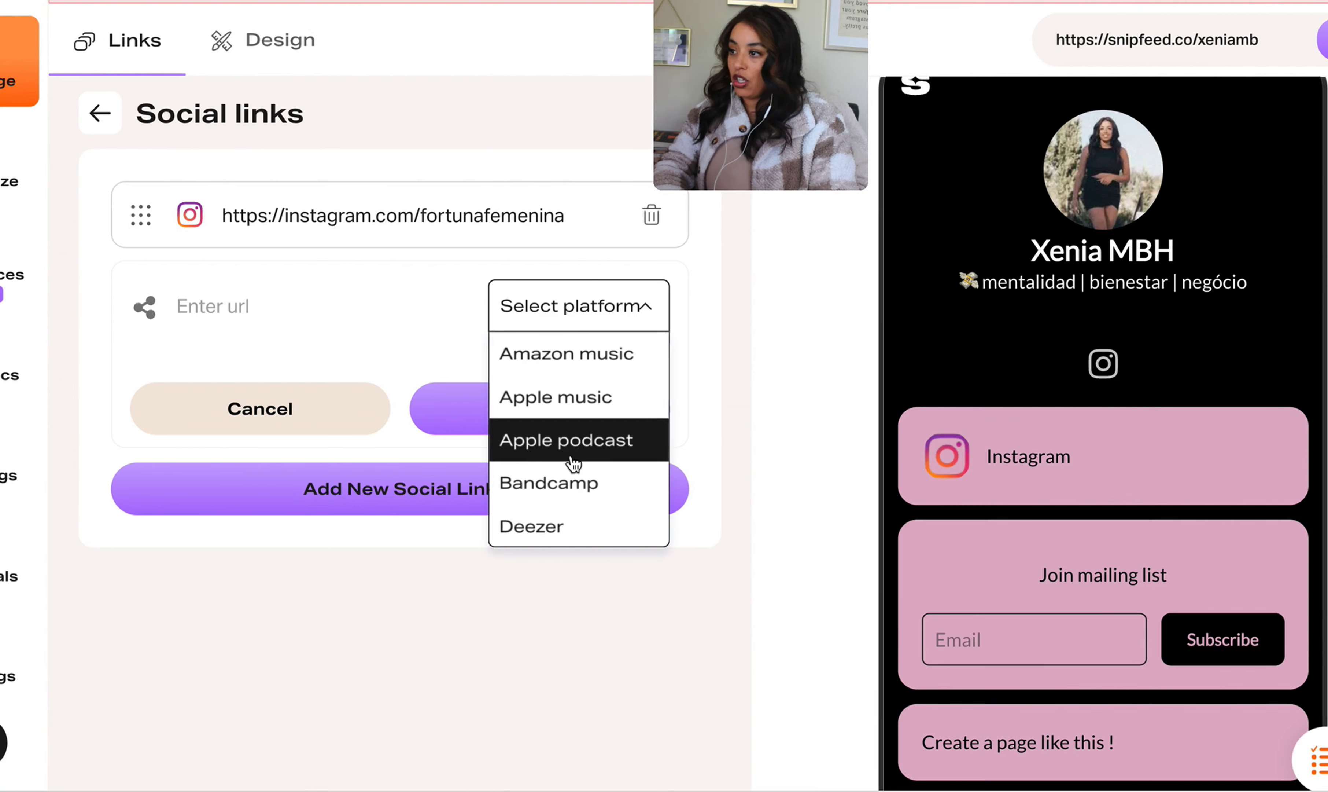
scroll(572, 472, "down", 3)
left_click(576, 478)
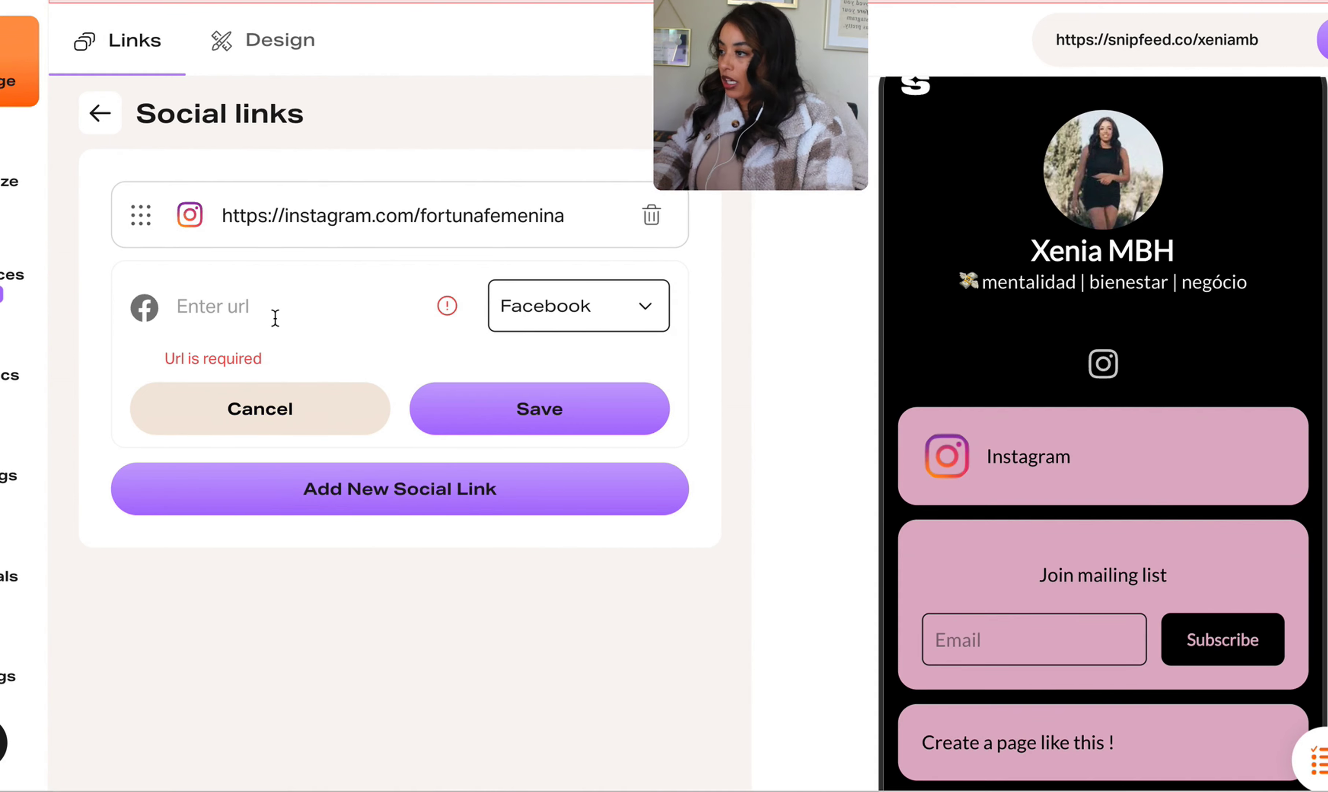
type("https://www.facebook.com/xeniambherrera/")
left_click(451, 401)
Step: Add a YouTube link with the creator's channel URL to the social links
left_click(451, 384)
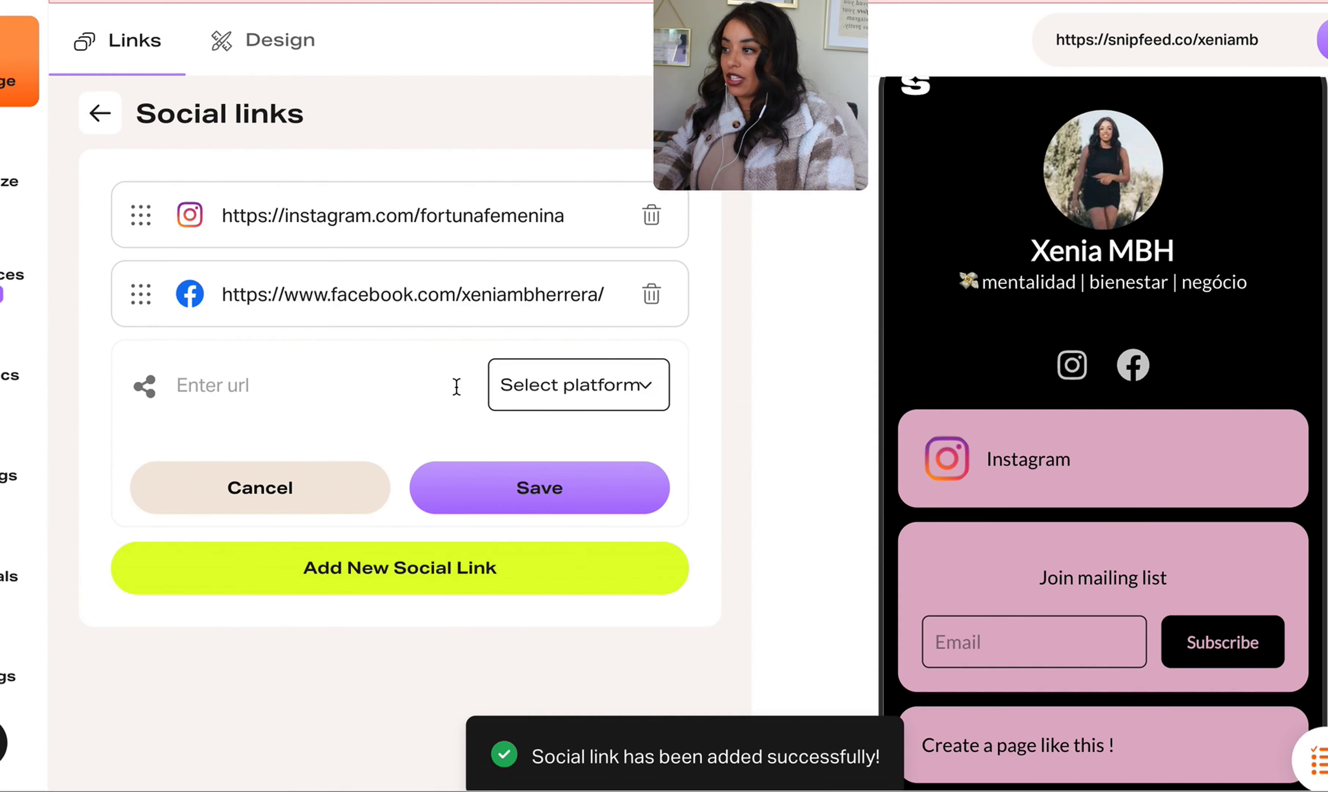
left_click(585, 387)
scroll(588, 539, "down", 10)
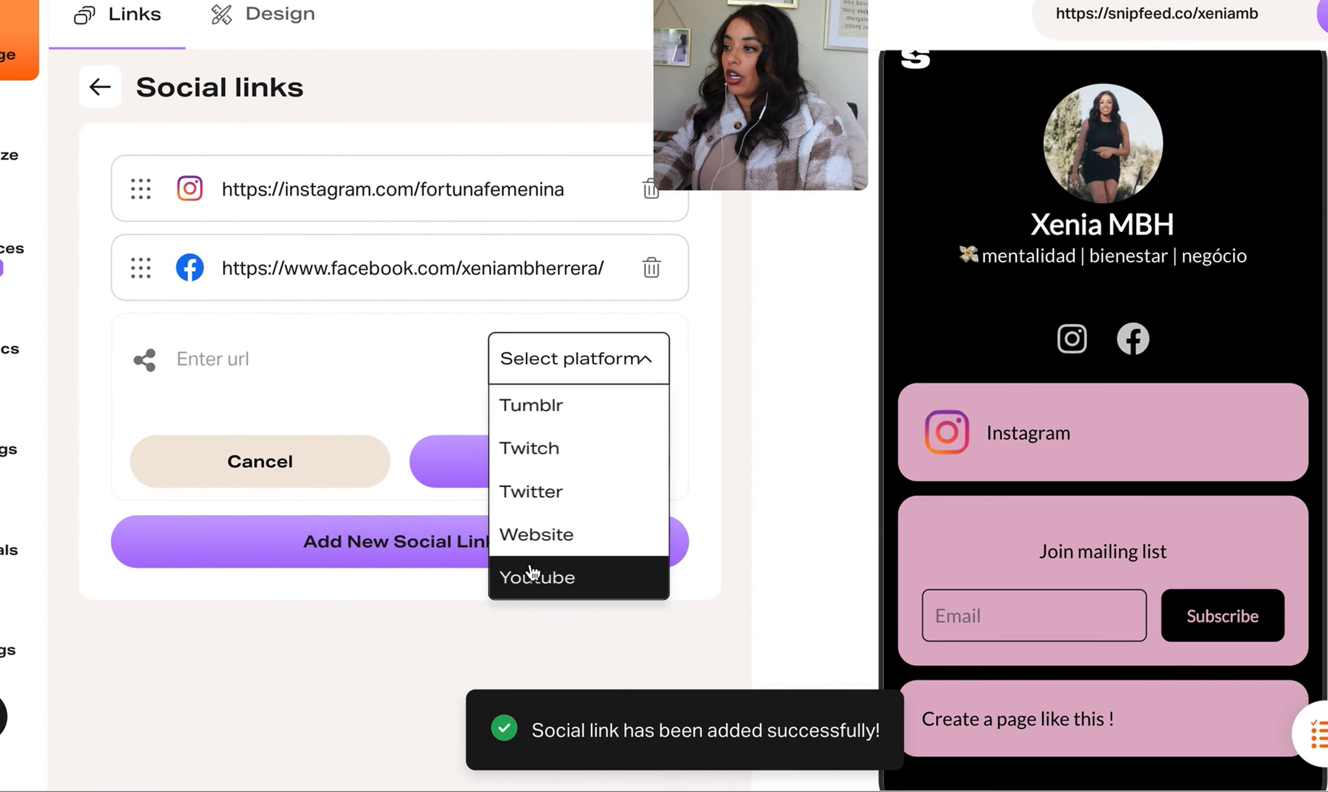
left_click(533, 572)
left_click(213, 357)
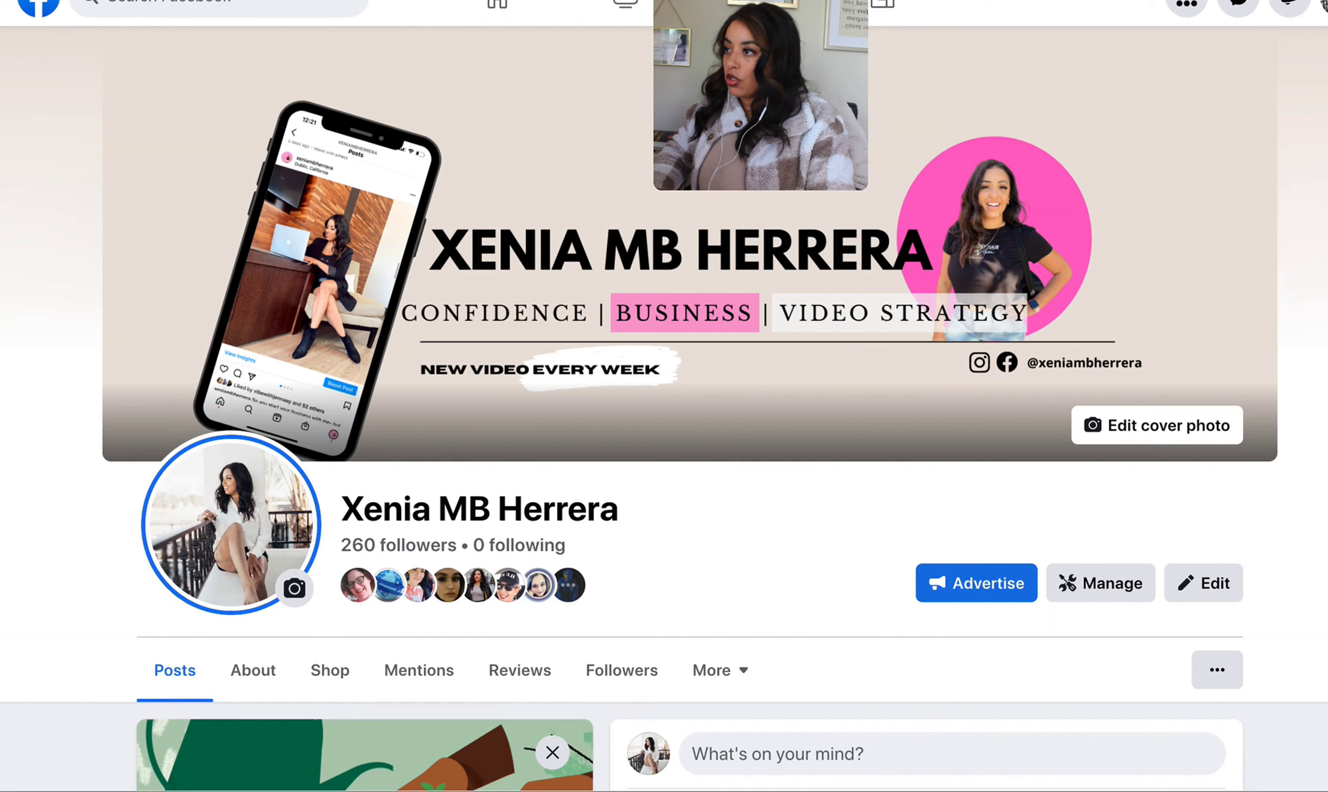
type("youtube.com/xeniambherrera")
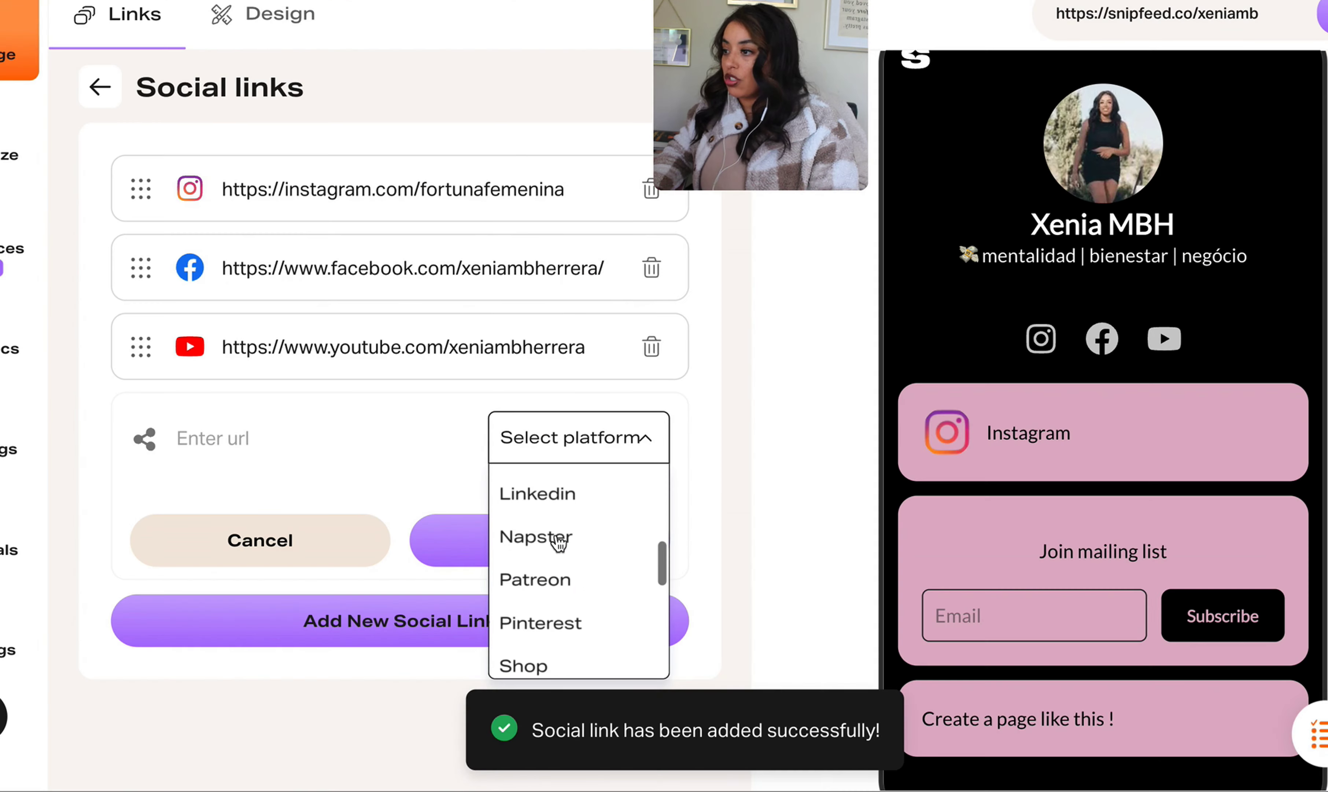
Step: Add one more social link that leads to the creator's website
scroll(555, 543, "down", 3)
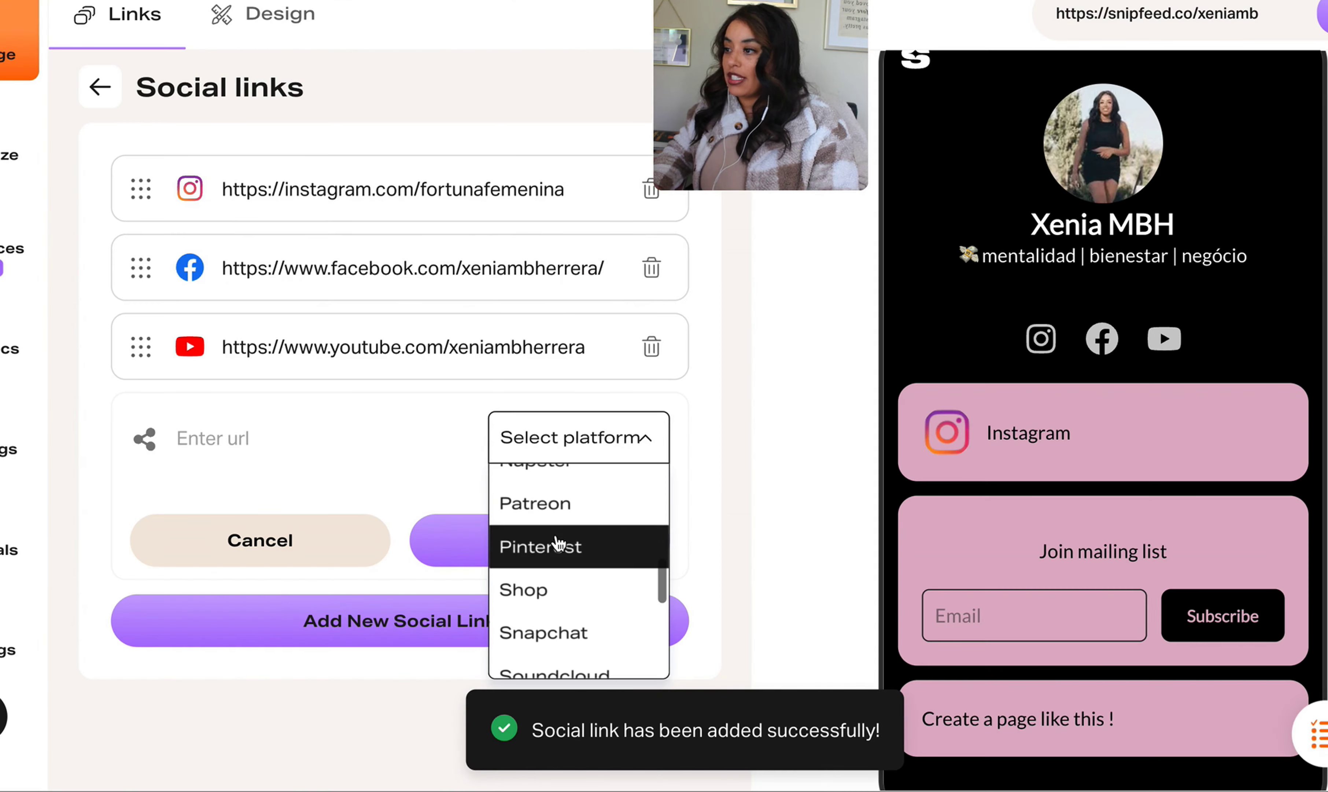
scroll(559, 544, "down", 1)
left_click(548, 504)
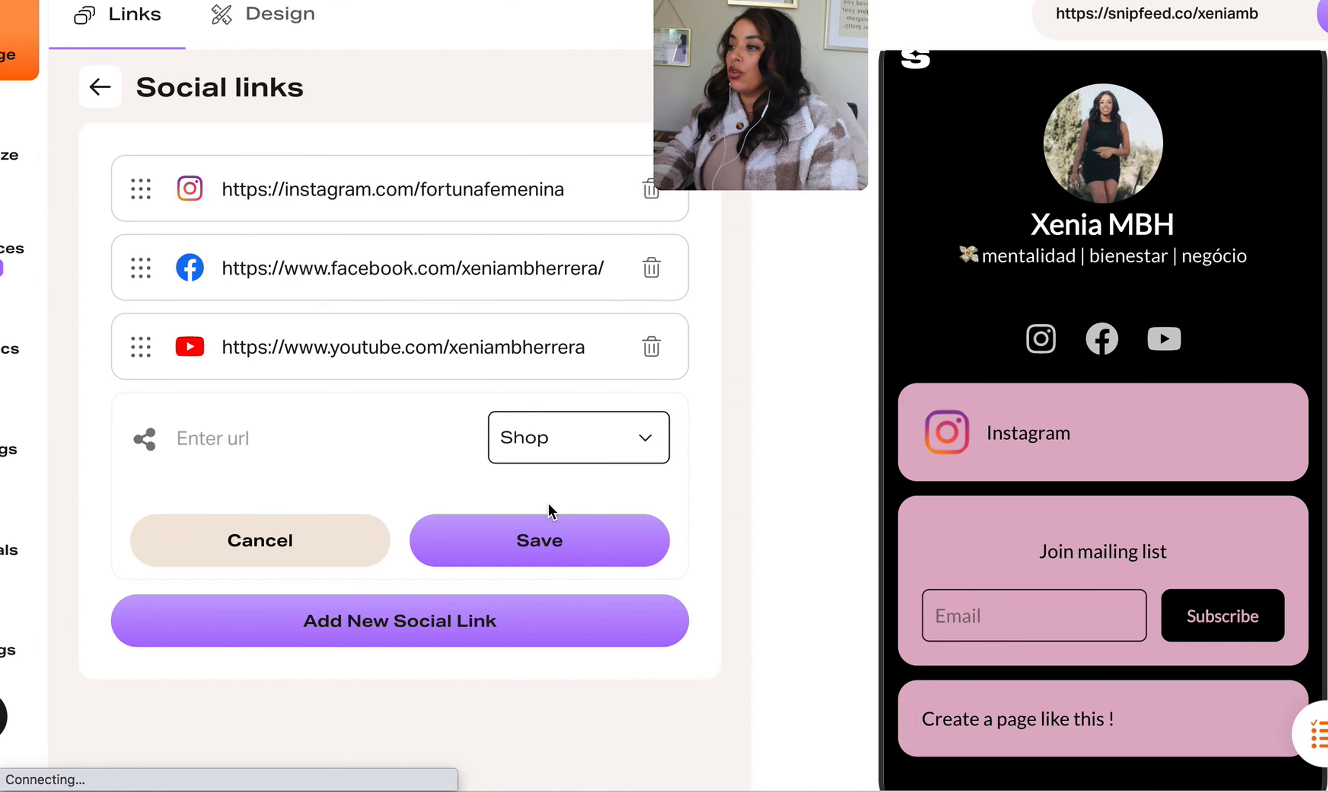
left_click(595, 434)
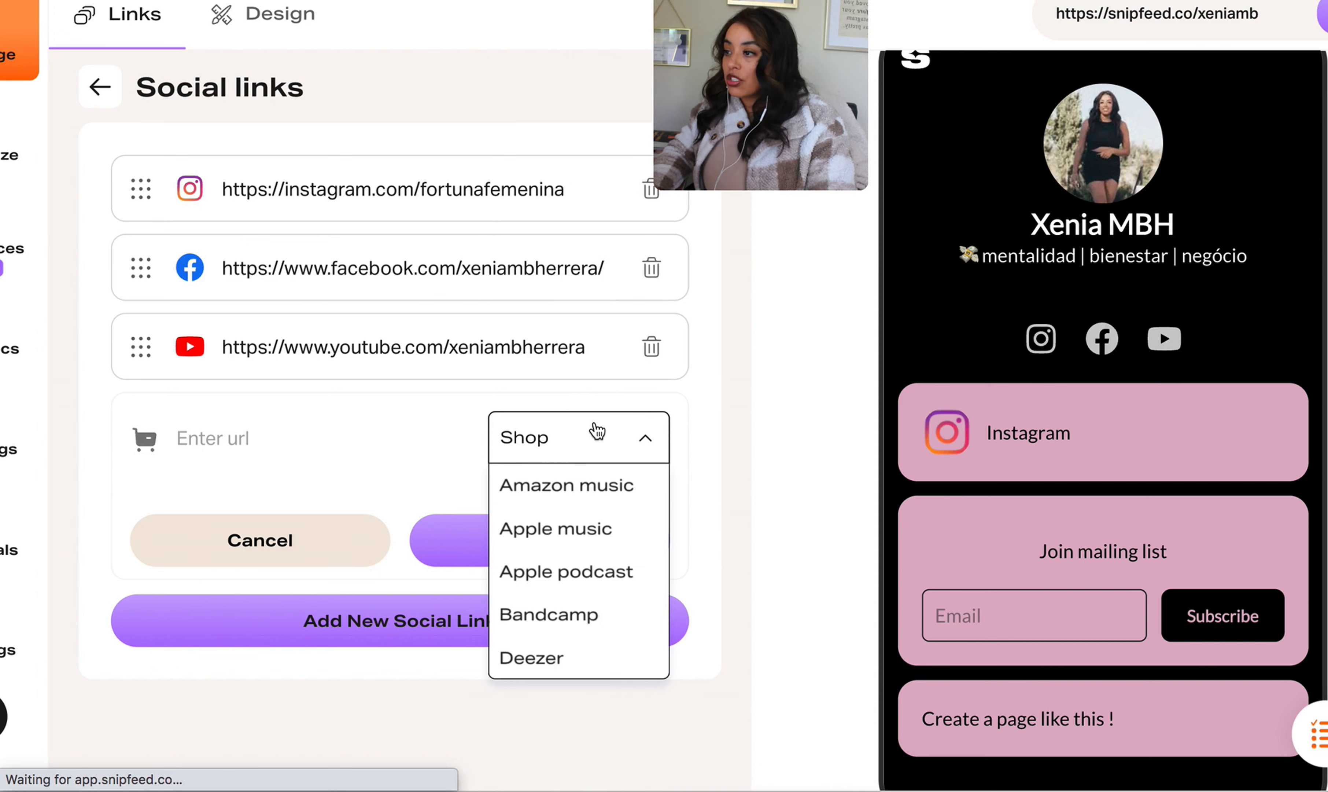
left_click(178, 434)
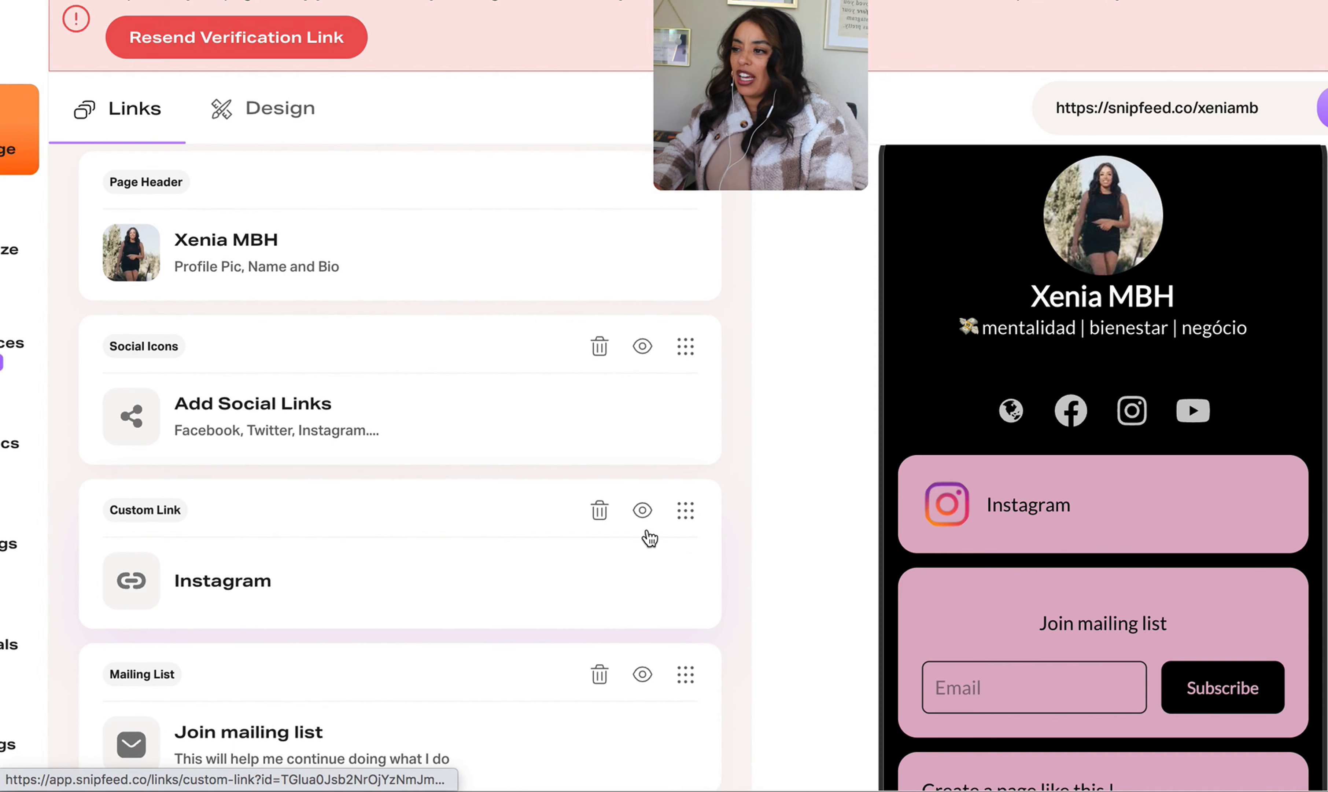
Step: Delete the Instagram custom link block from the page and confirm the deletion
left_click(599, 509)
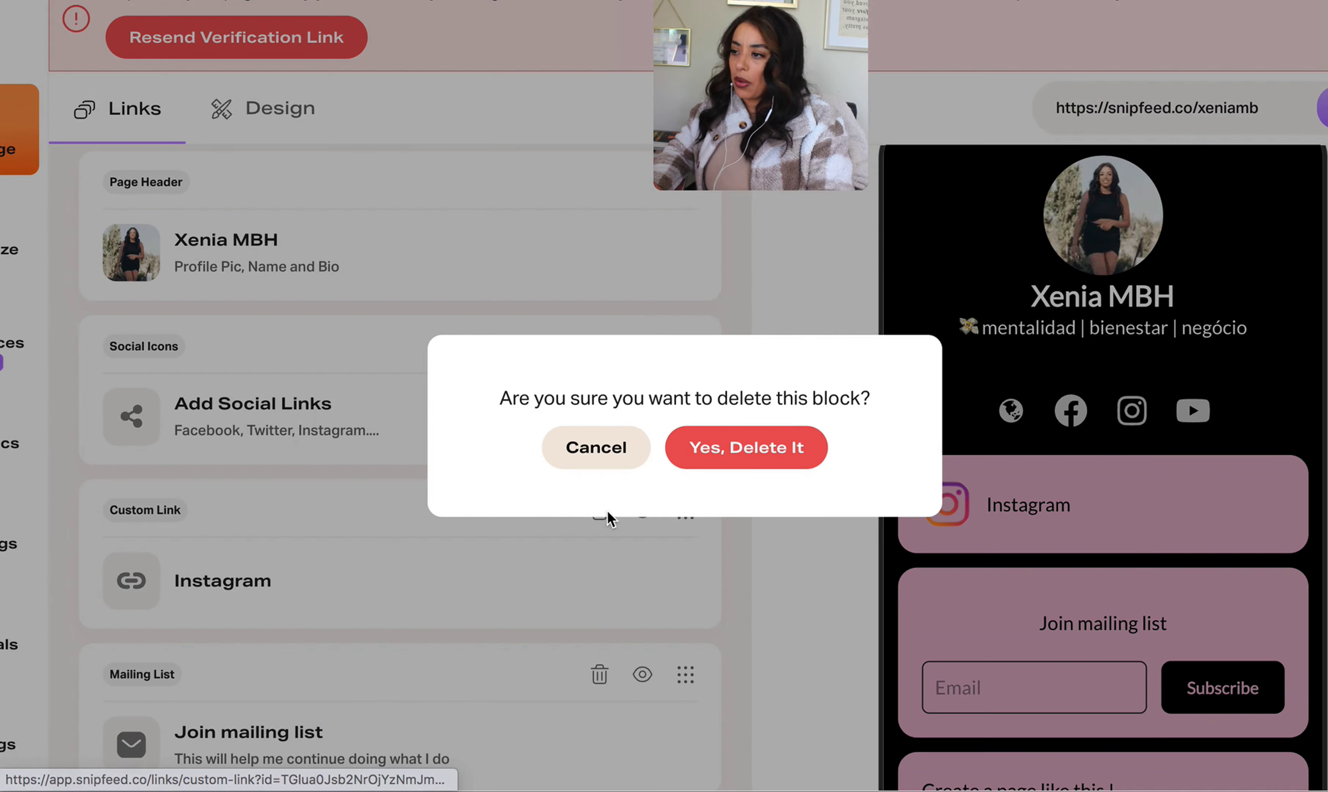
left_click(728, 453)
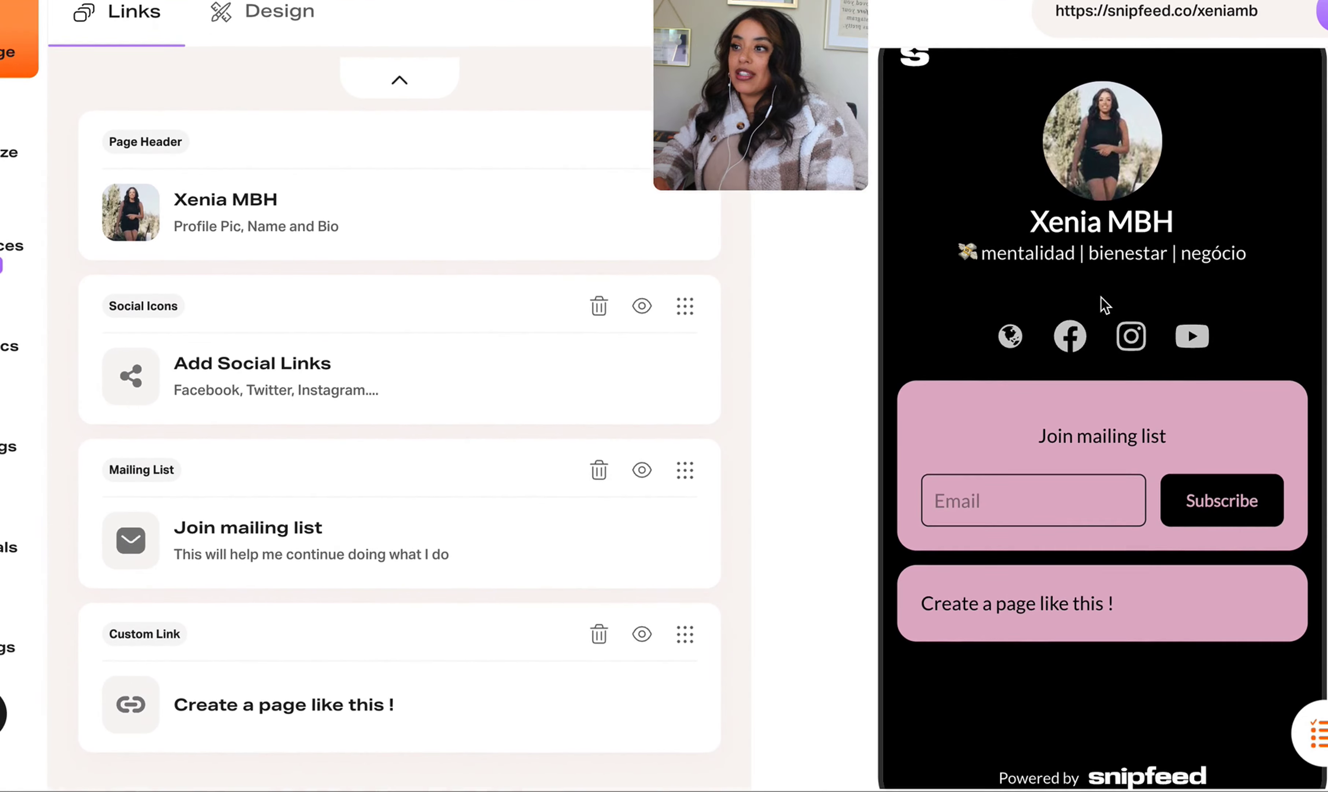
Step: Add a new 1:1 consultation offer to the page from the monetization options
mouse_move(22, 241)
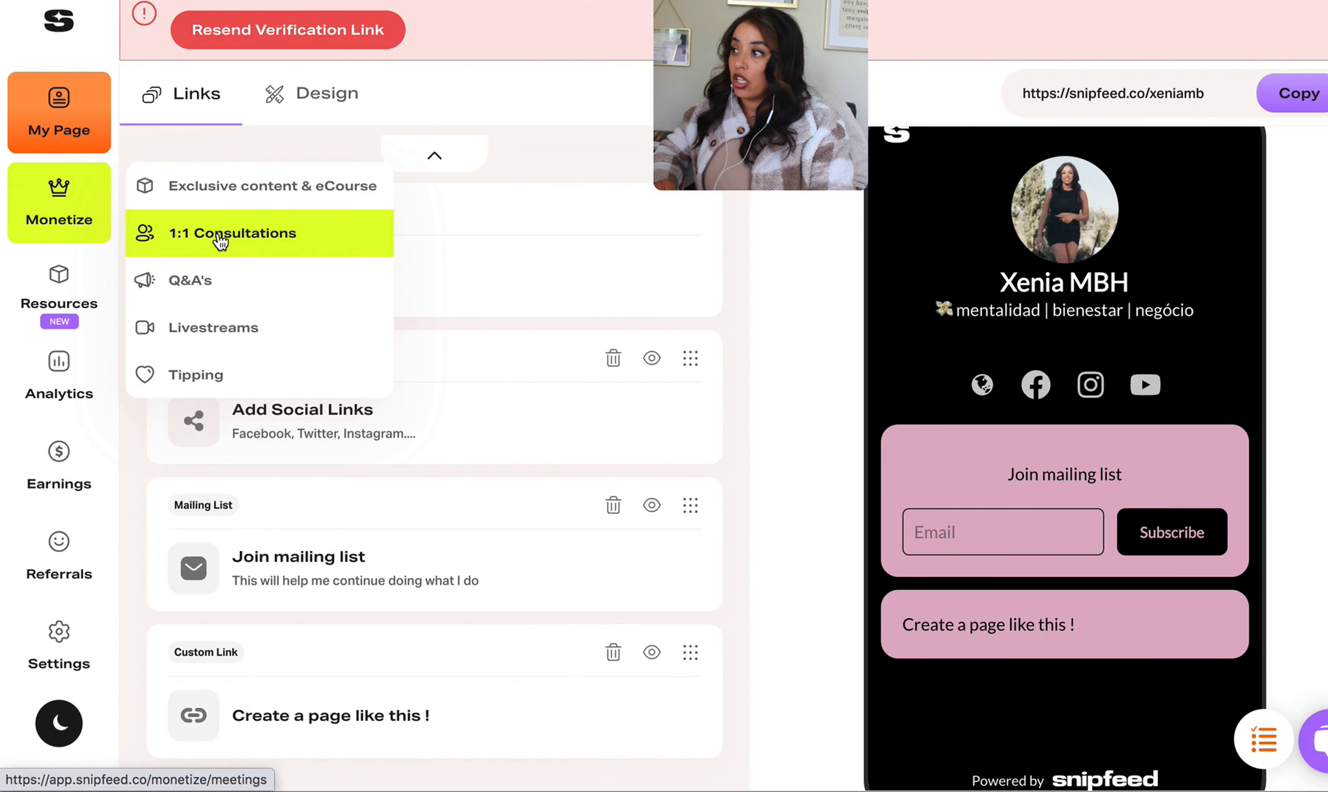
left_click(219, 243)
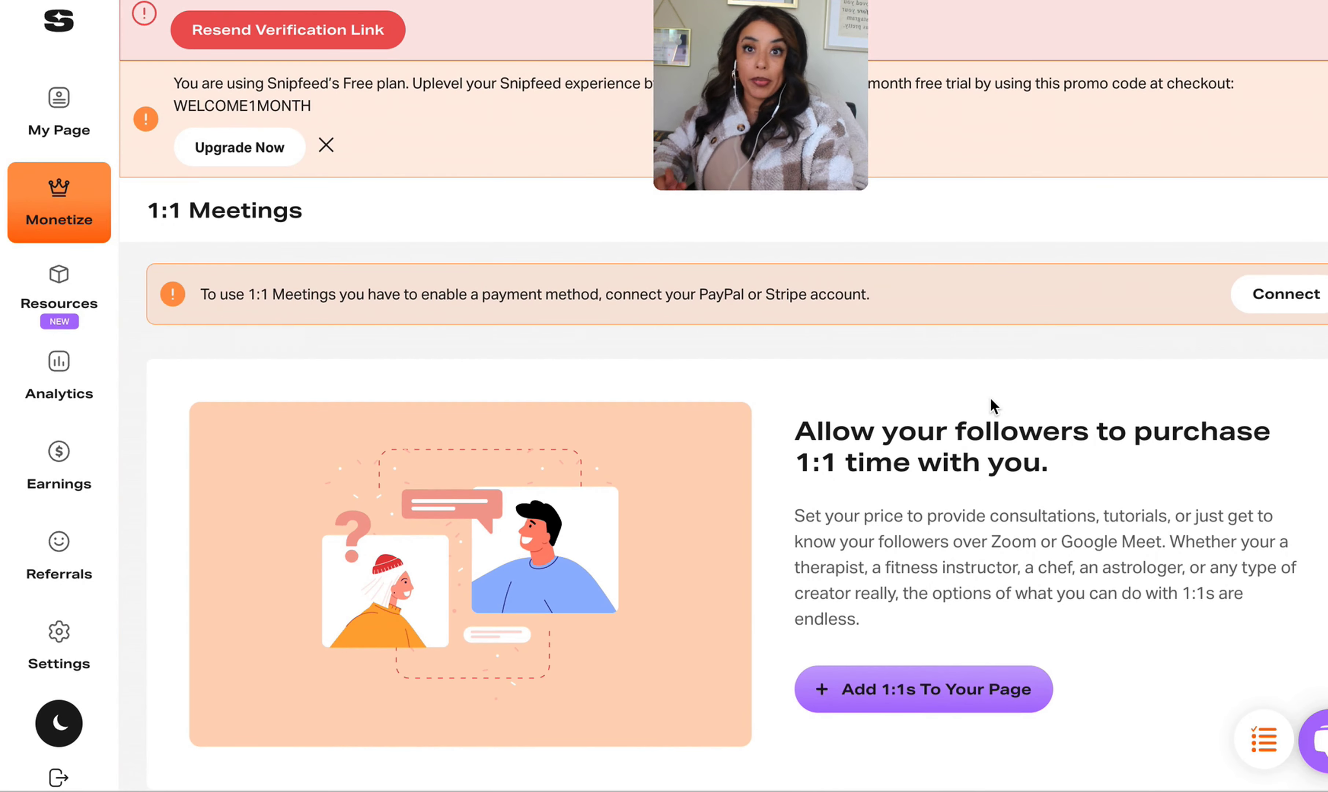
left_click(906, 676)
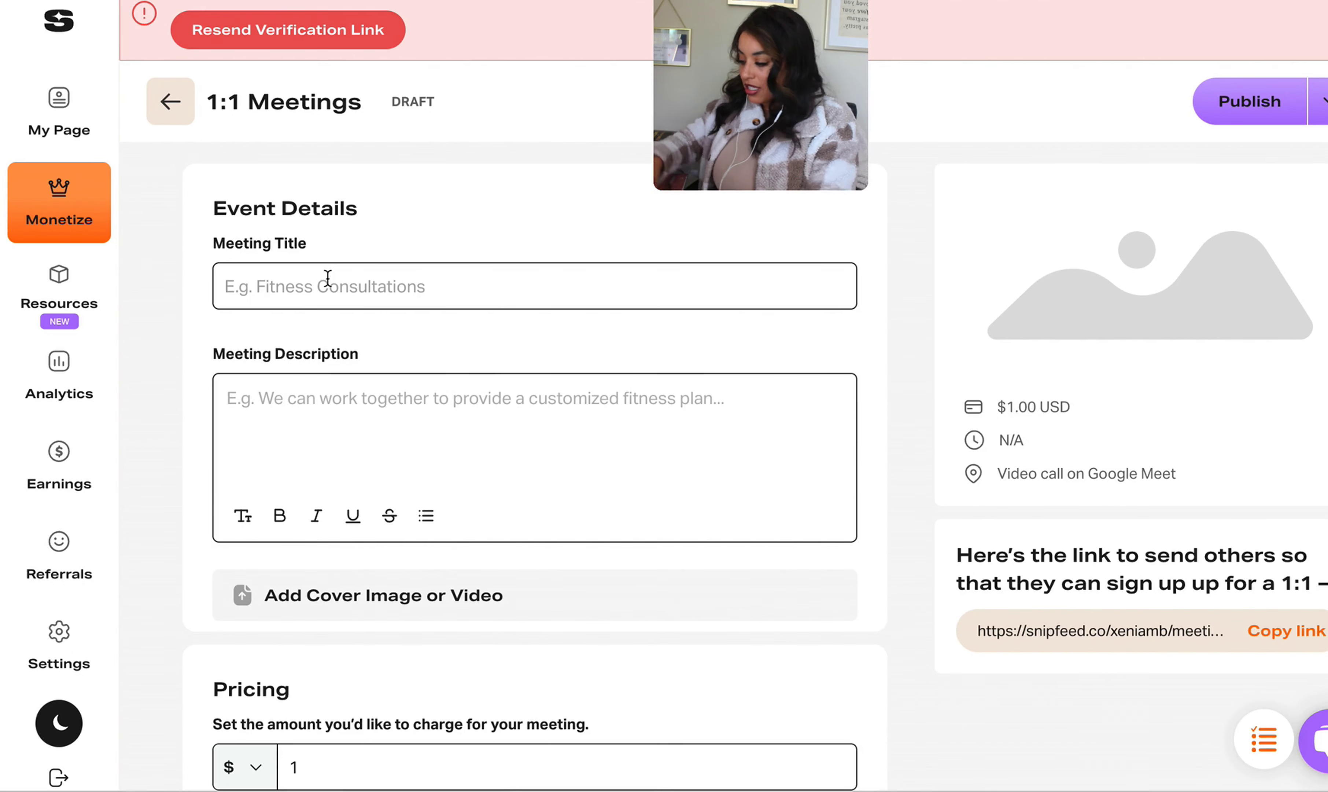
Step: Title the meeting "1:1 SKIN and HAIR CONSULT" and describe it as "recommend the best clean hair and skin beauty products"
type("1:1 SKIN and HAIR CONSULT")
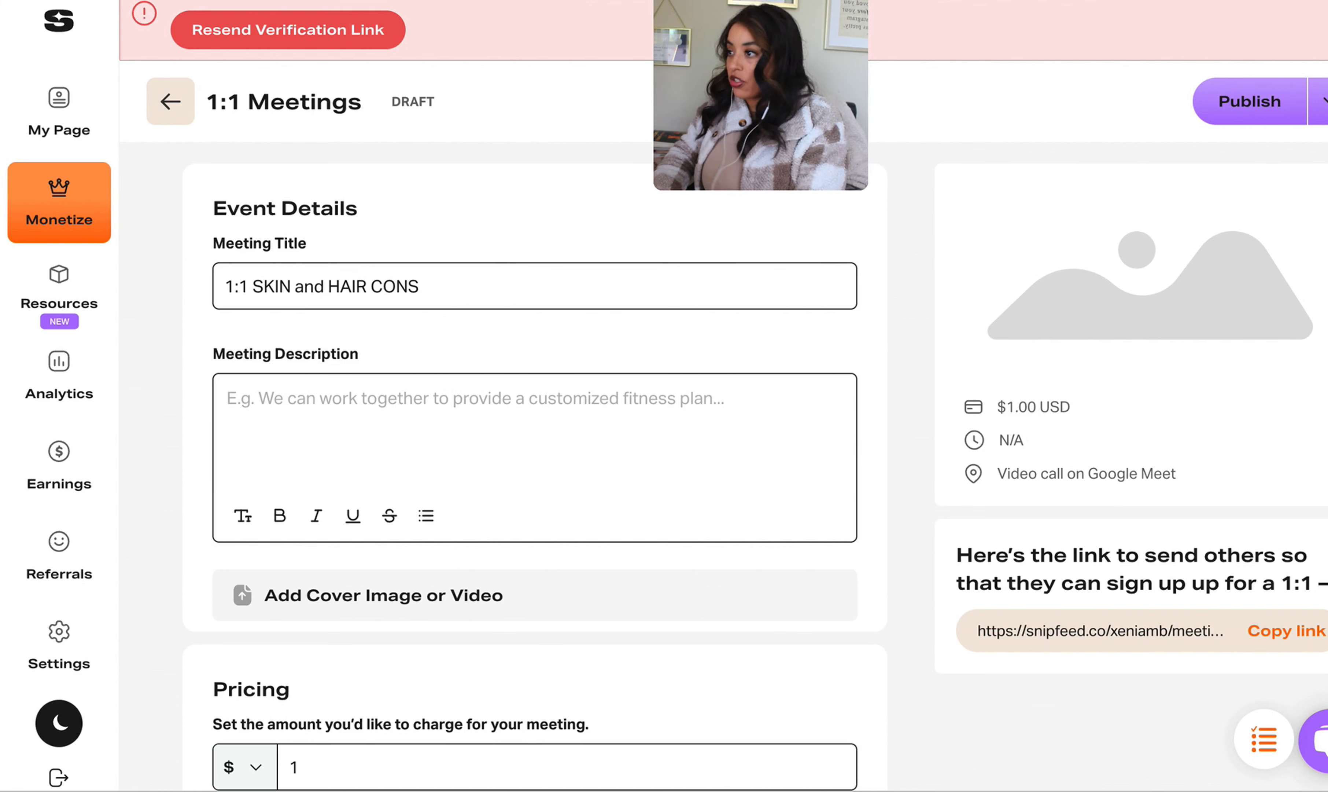
left_click(344, 408)
type("recommend the best clean hair and skin beauty products")
Step: Upload the "EXAMPLE" brand pillars image as the meeting's cover and save its crop
scroll(294, 439, "down", 3)
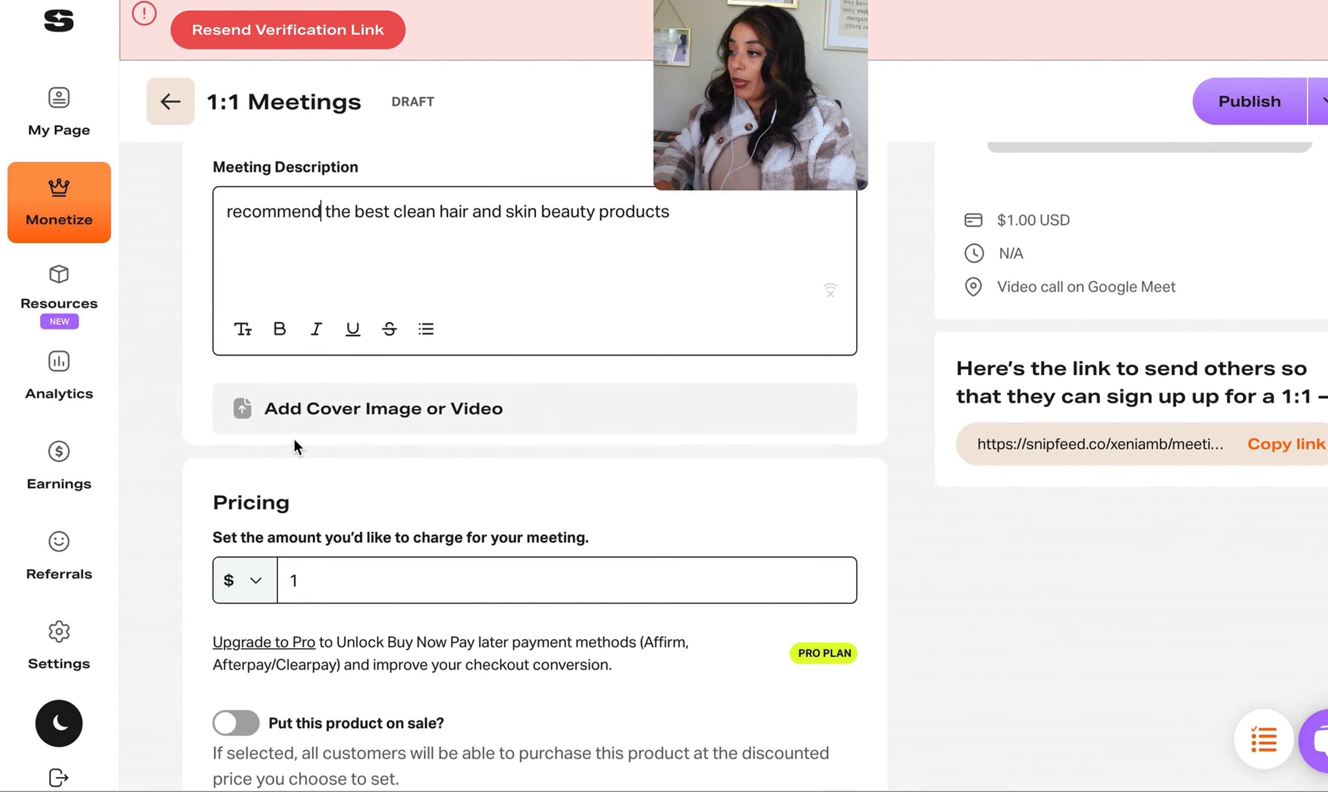
left_click(294, 413)
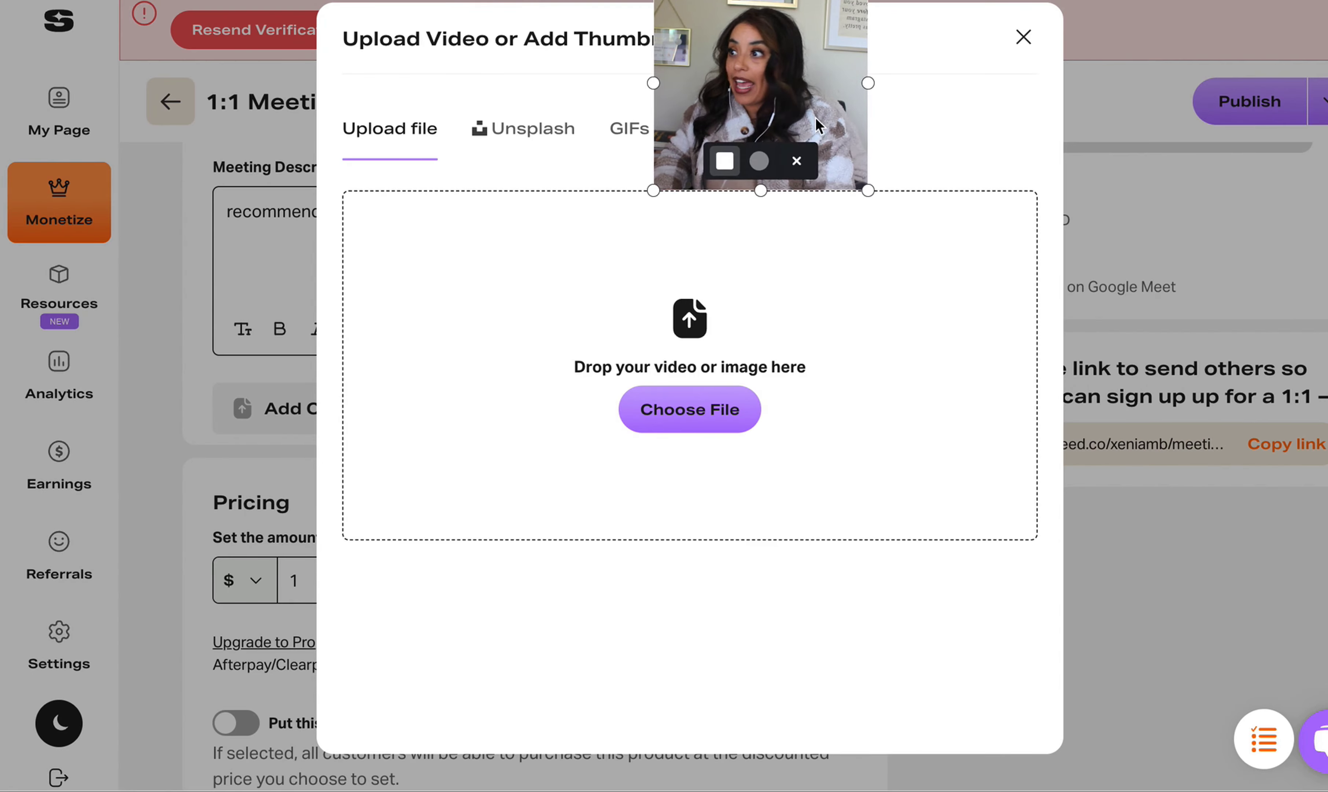
left_click(747, 411)
key("Return")
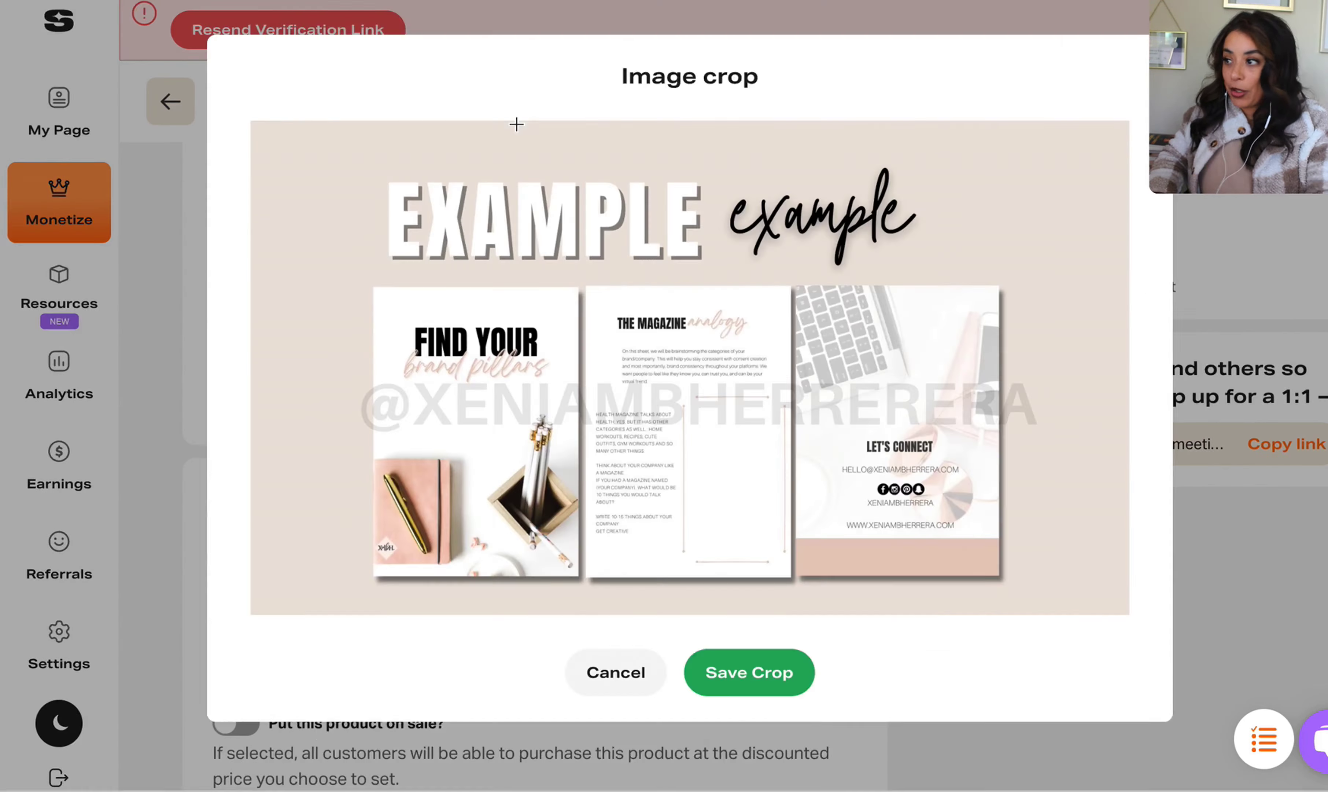
left_click(768, 677)
Step: Set the price of the meeting to $55
scroll(539, 539, "down", 5)
left_click(365, 479)
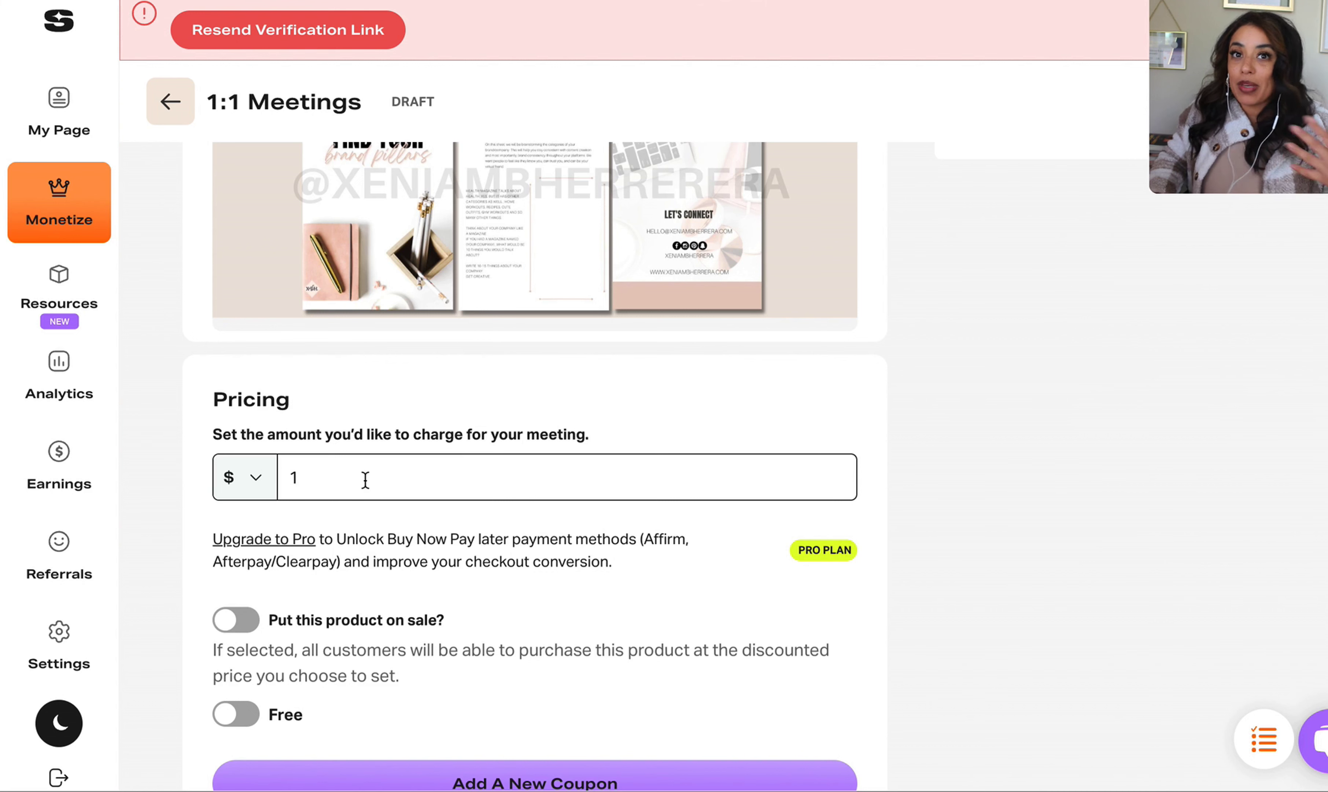
key("BackSpace")
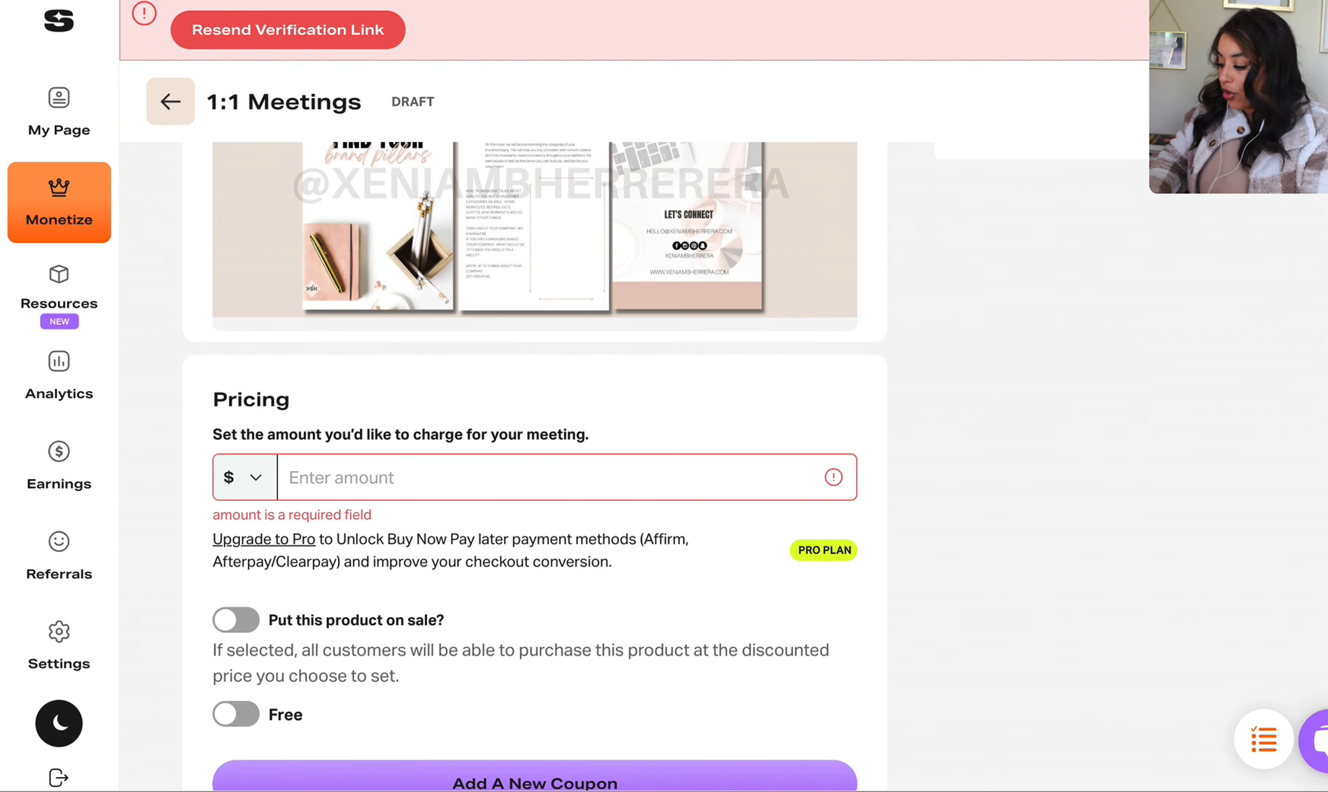
type("55")
Step: Limit the booking availability to 14 days into the future
scroll(177, 247, "down", 6)
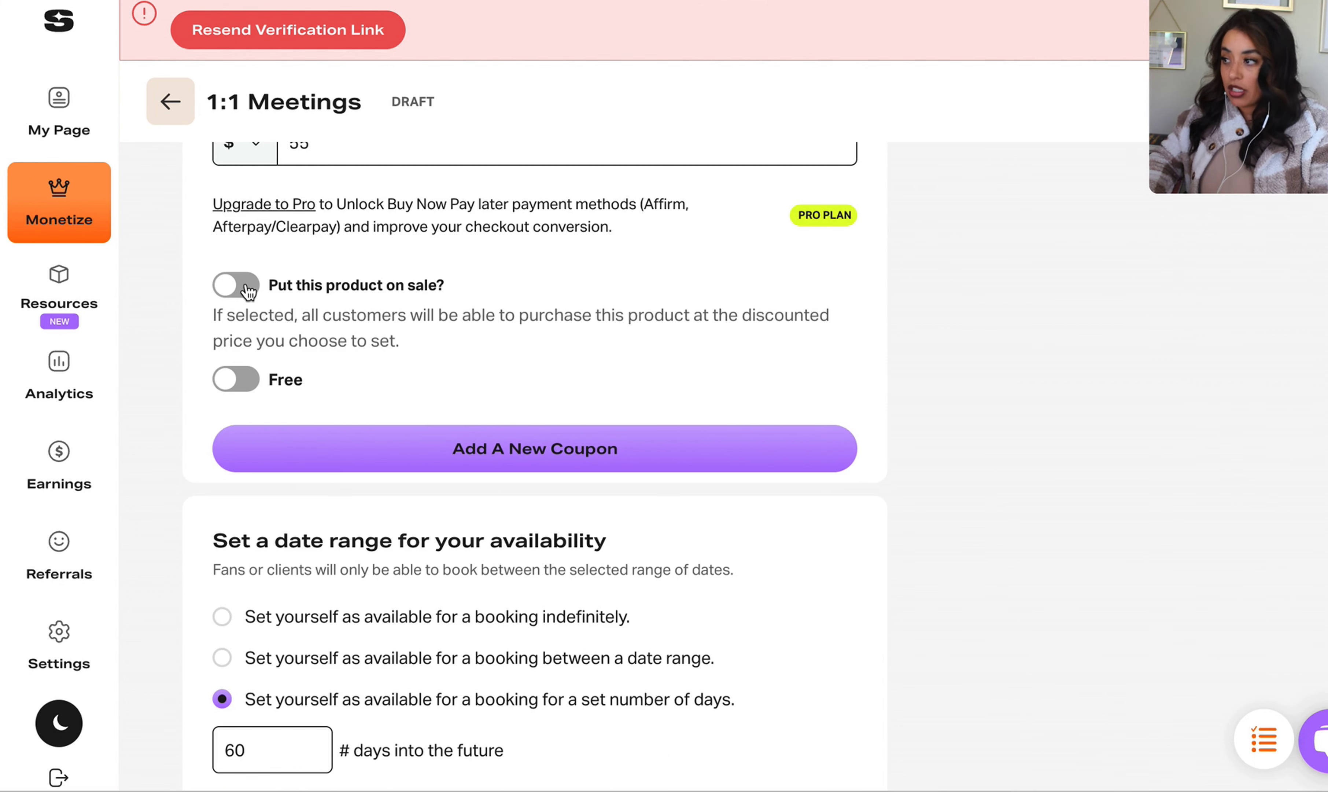
scroll(299, 361, "down", 4)
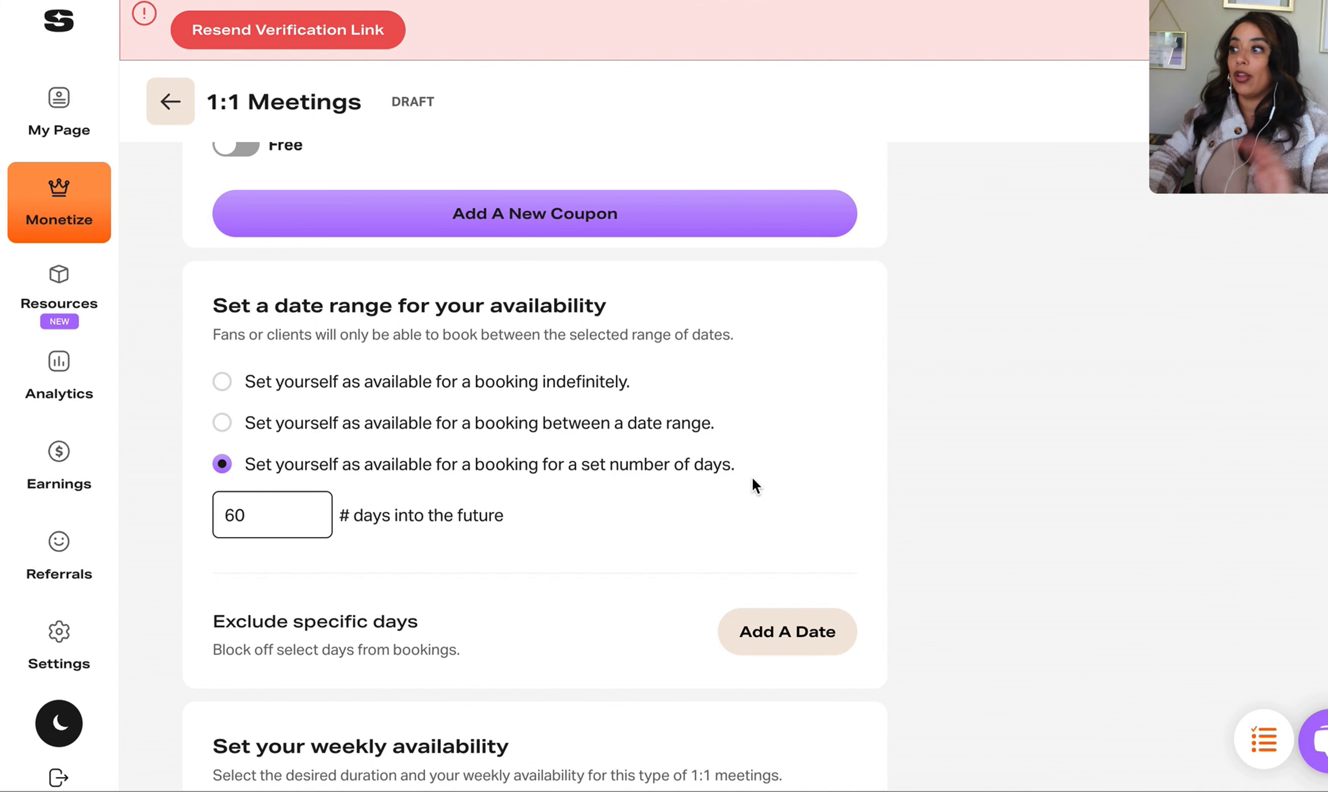
left_click_drag(285, 521, 172, 510)
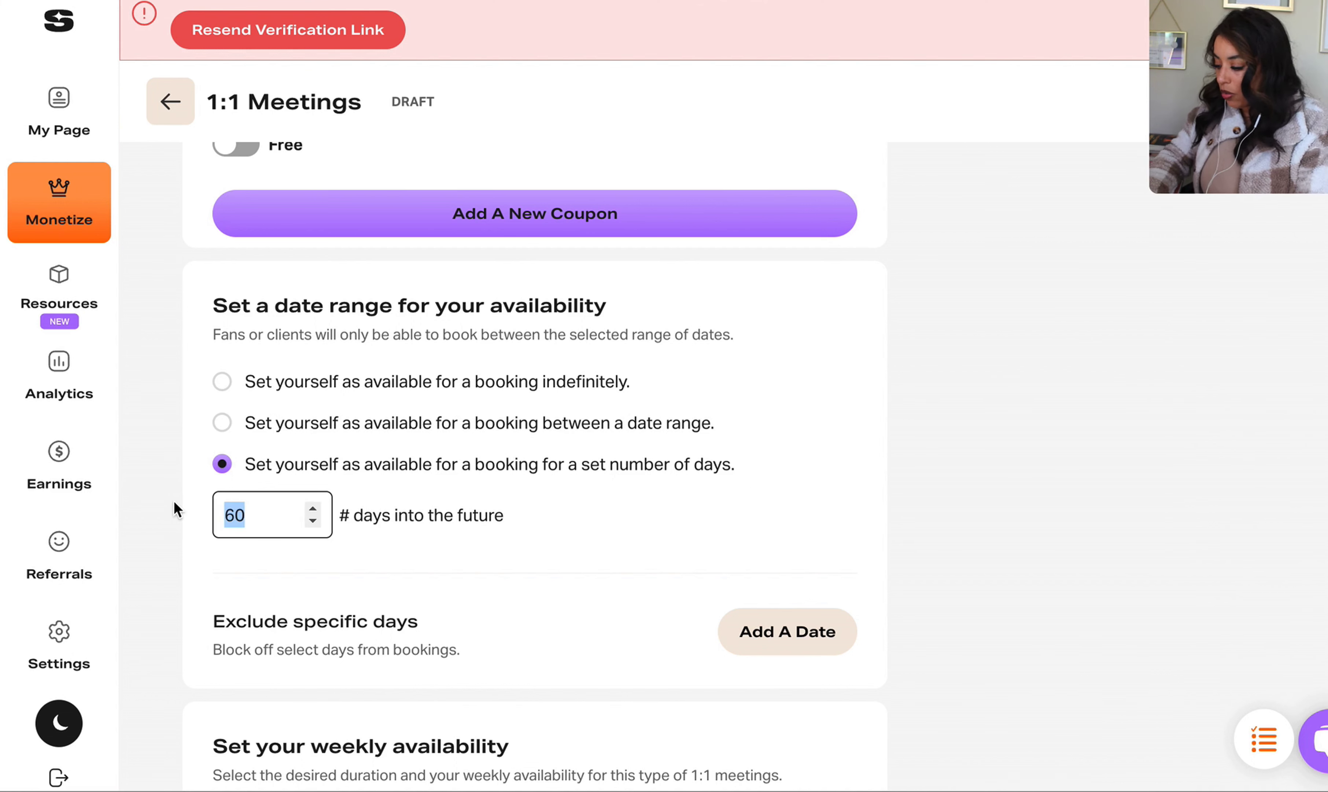
type("14")
scroll(589, 556, "down", 4)
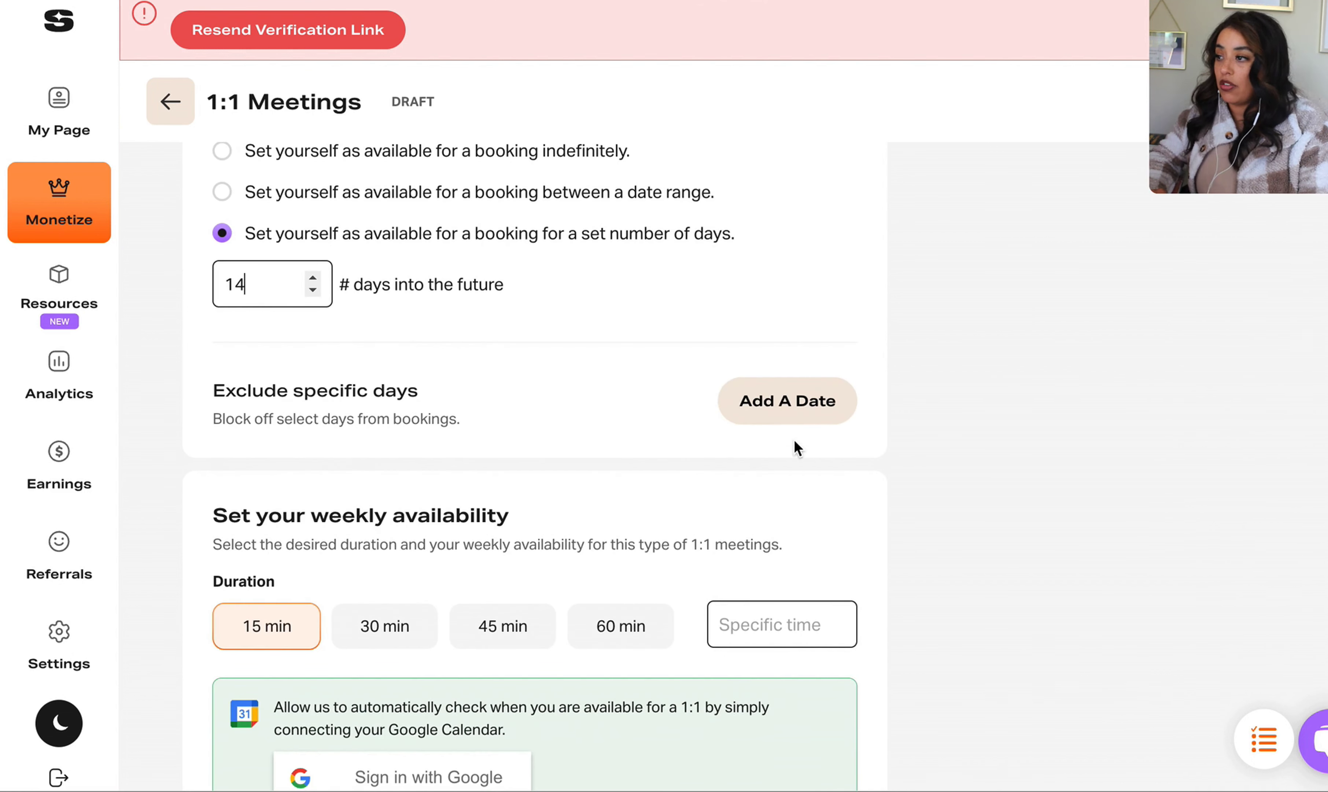
left_click(803, 416)
scroll(881, 484, "down", 2)
left_click(949, 498)
Step: Set the duration of this type of 1:1 meeting to 30 min
scroll(442, 316, "down", 3)
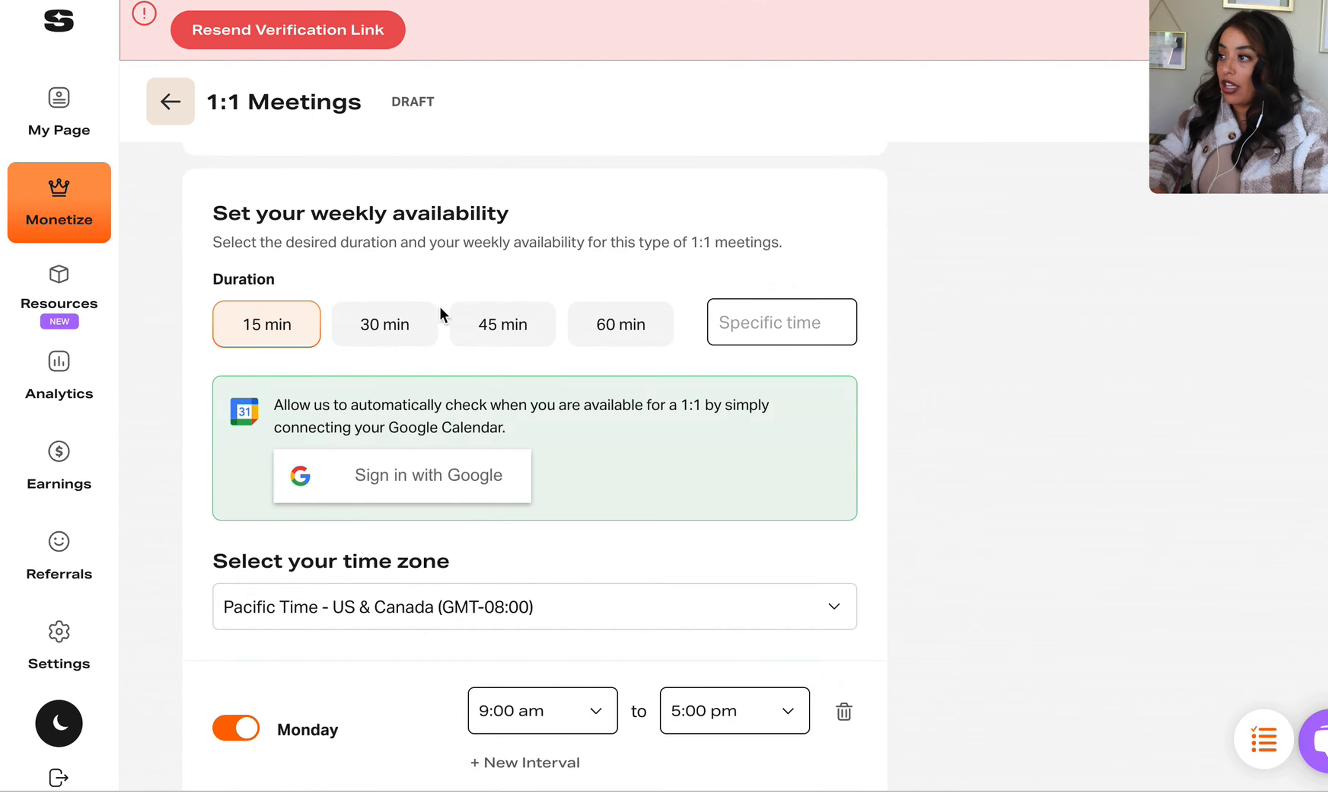
left_click(376, 331)
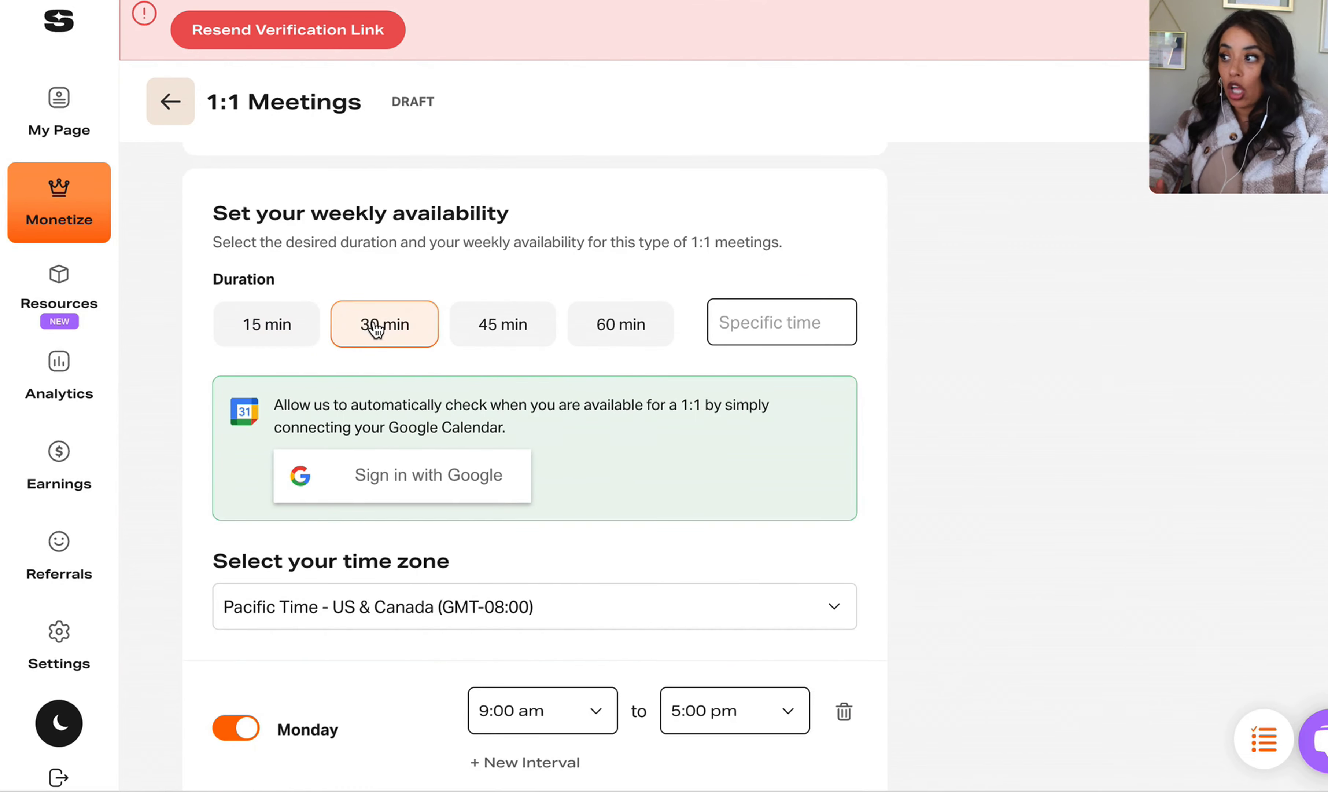
scroll(377, 331, "down", 1)
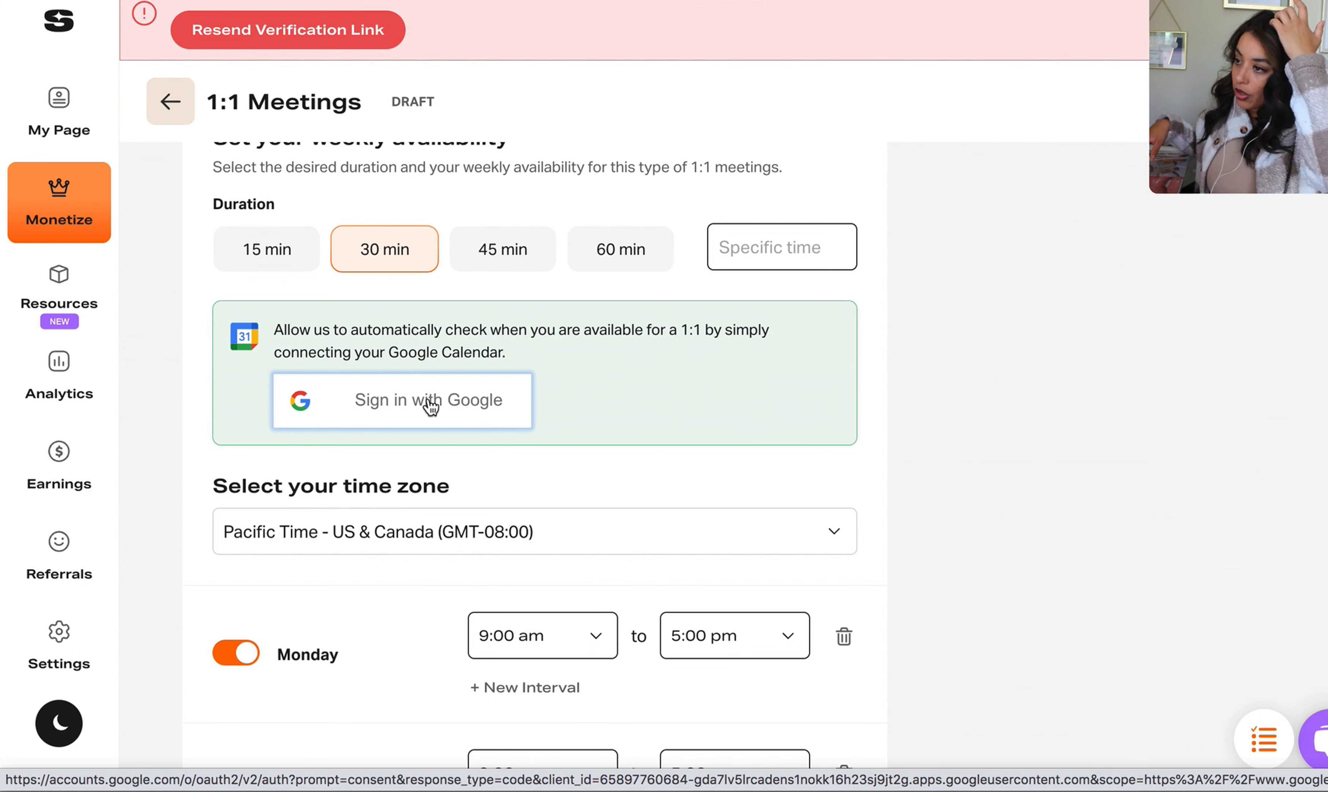
scroll(548, 445, "down", 15)
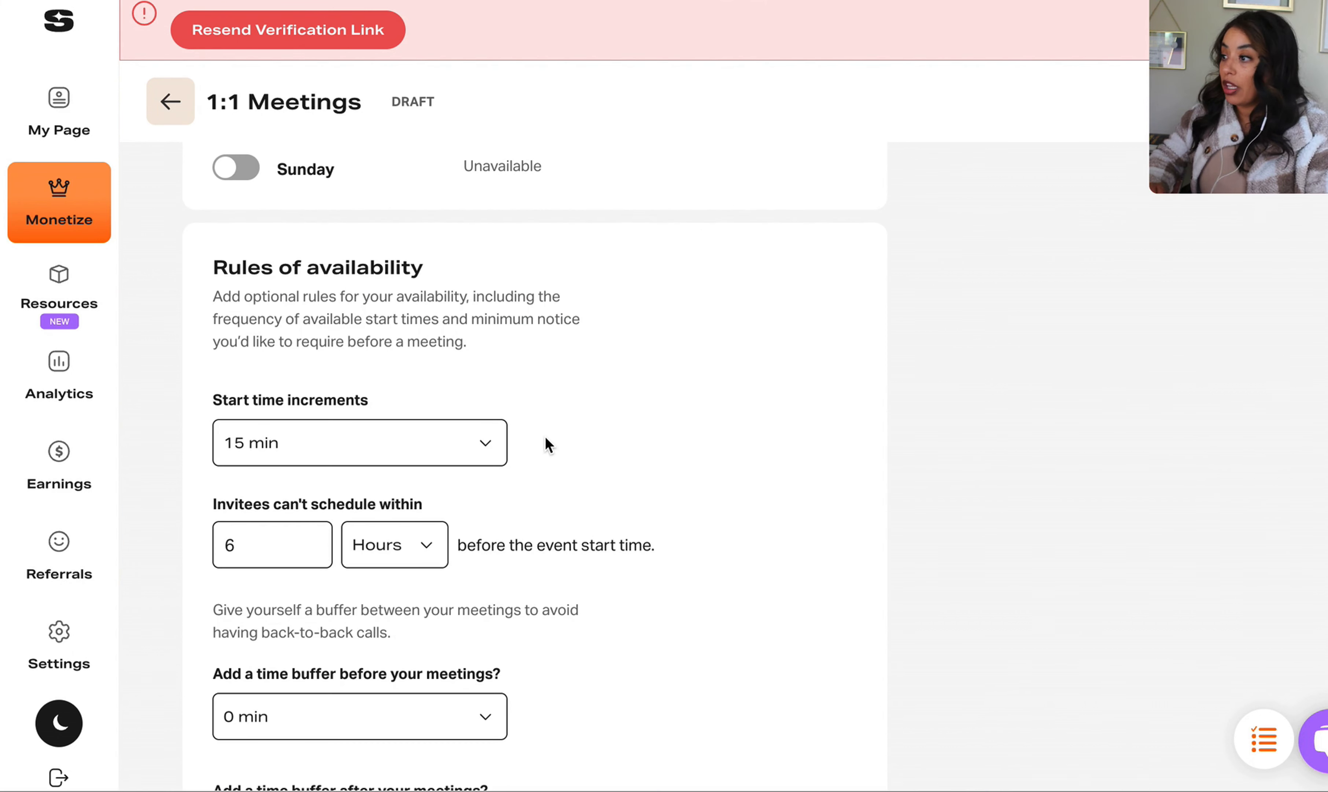
Step: Block meeting bookings within 24 hours of the start time and add a 10 min buffer before meetings
scroll(548, 445, "down", 1)
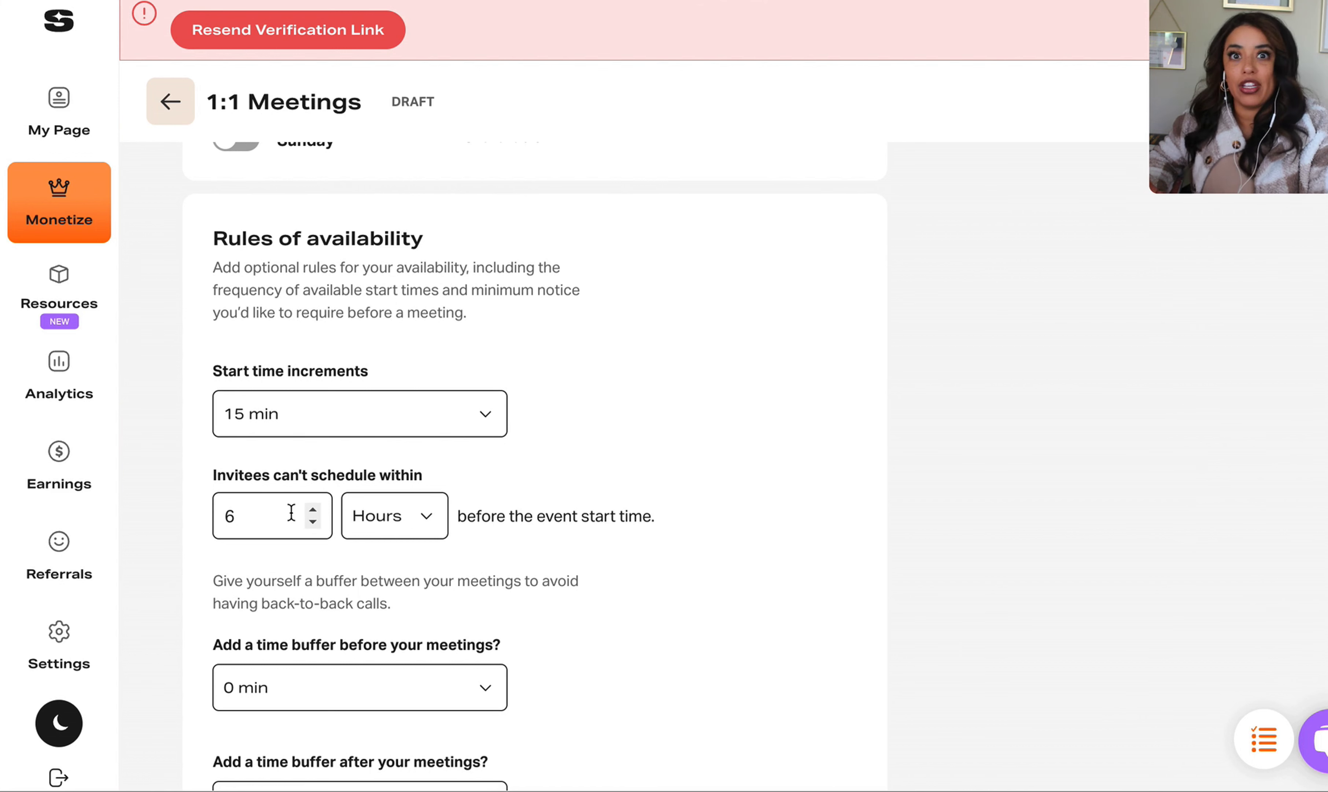
left_click_drag(291, 512, 173, 518)
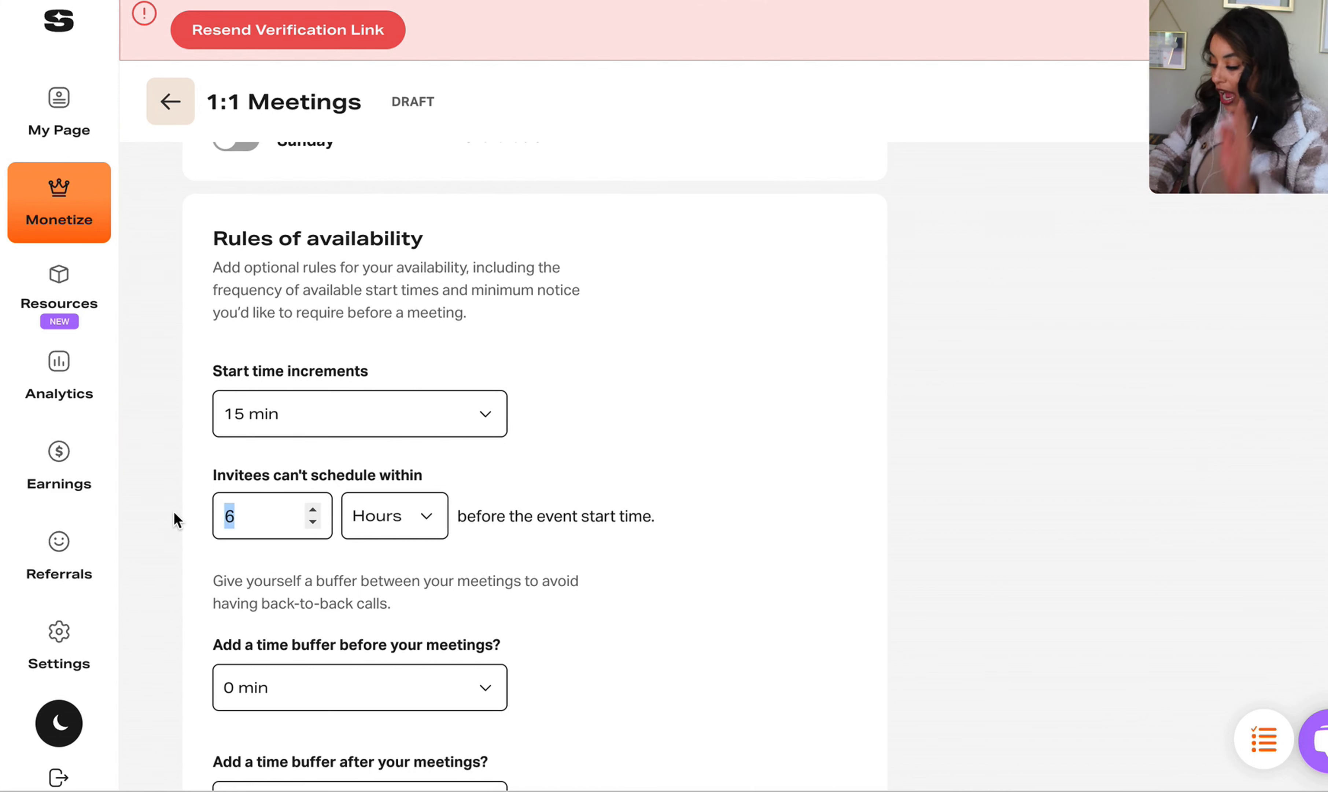
type("24")
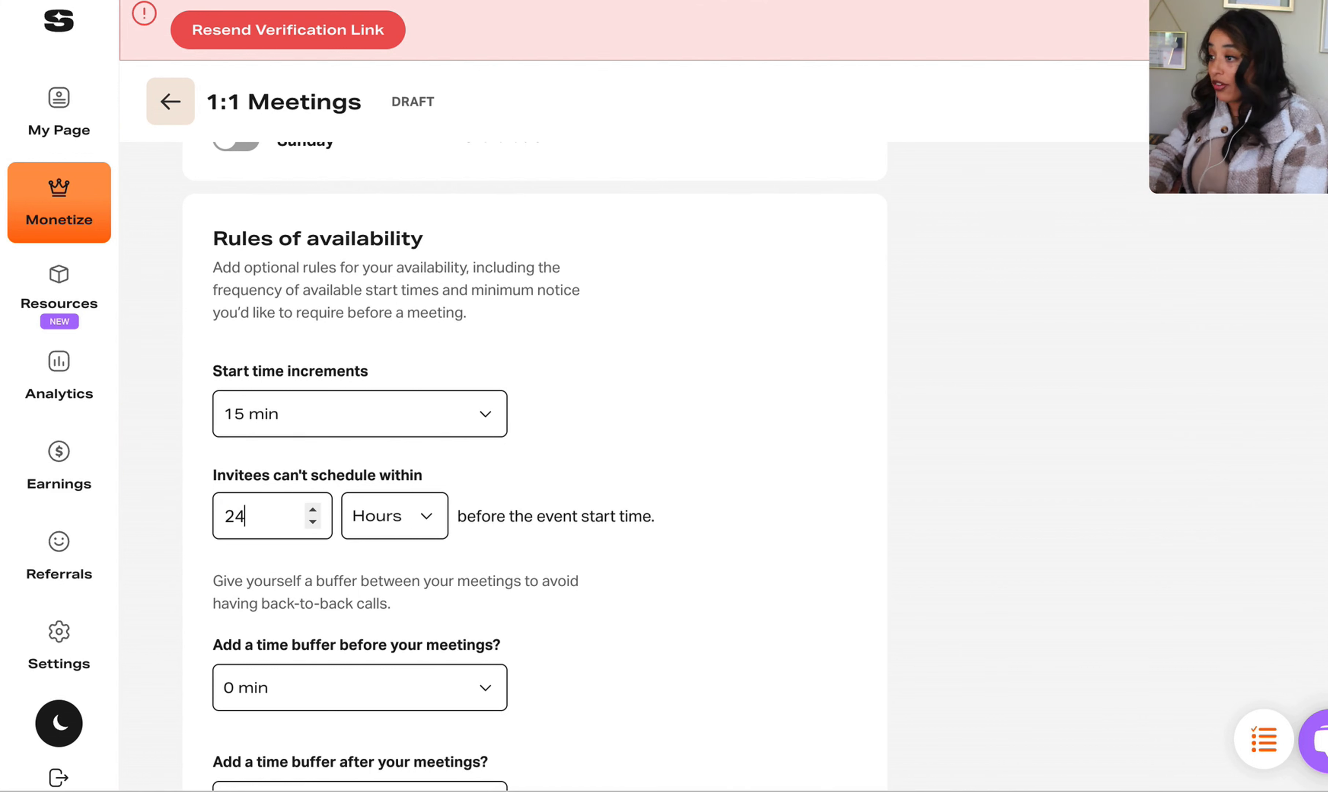
scroll(157, 448, "down", 5)
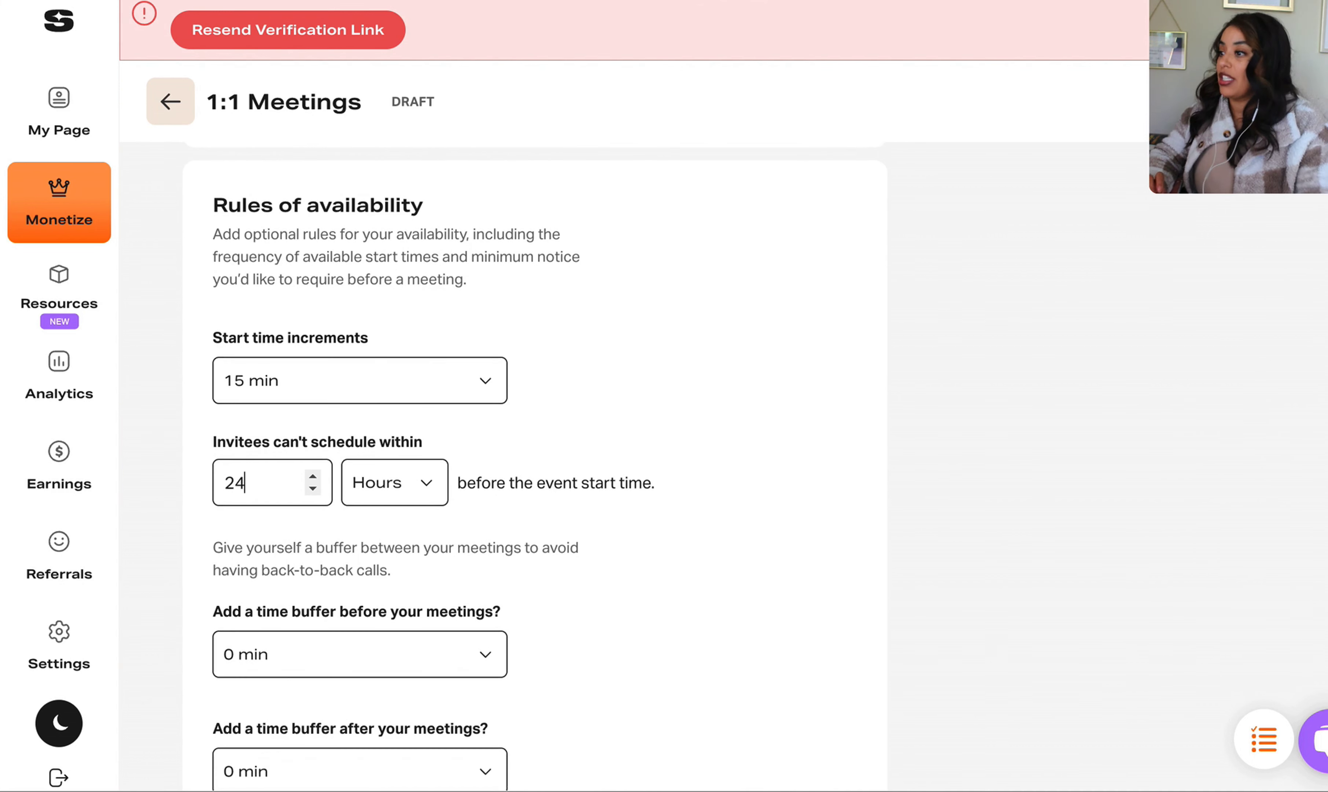
left_click(296, 435)
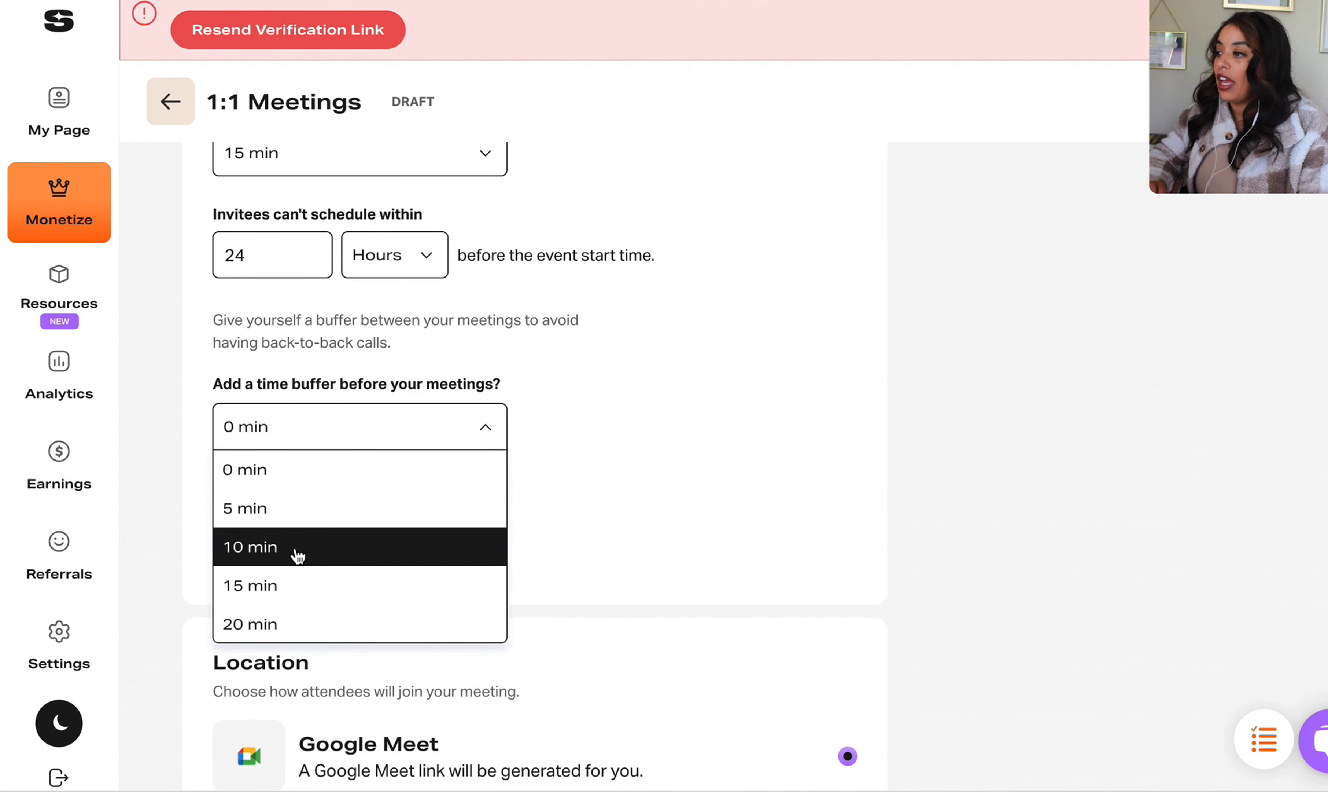
left_click(294, 558)
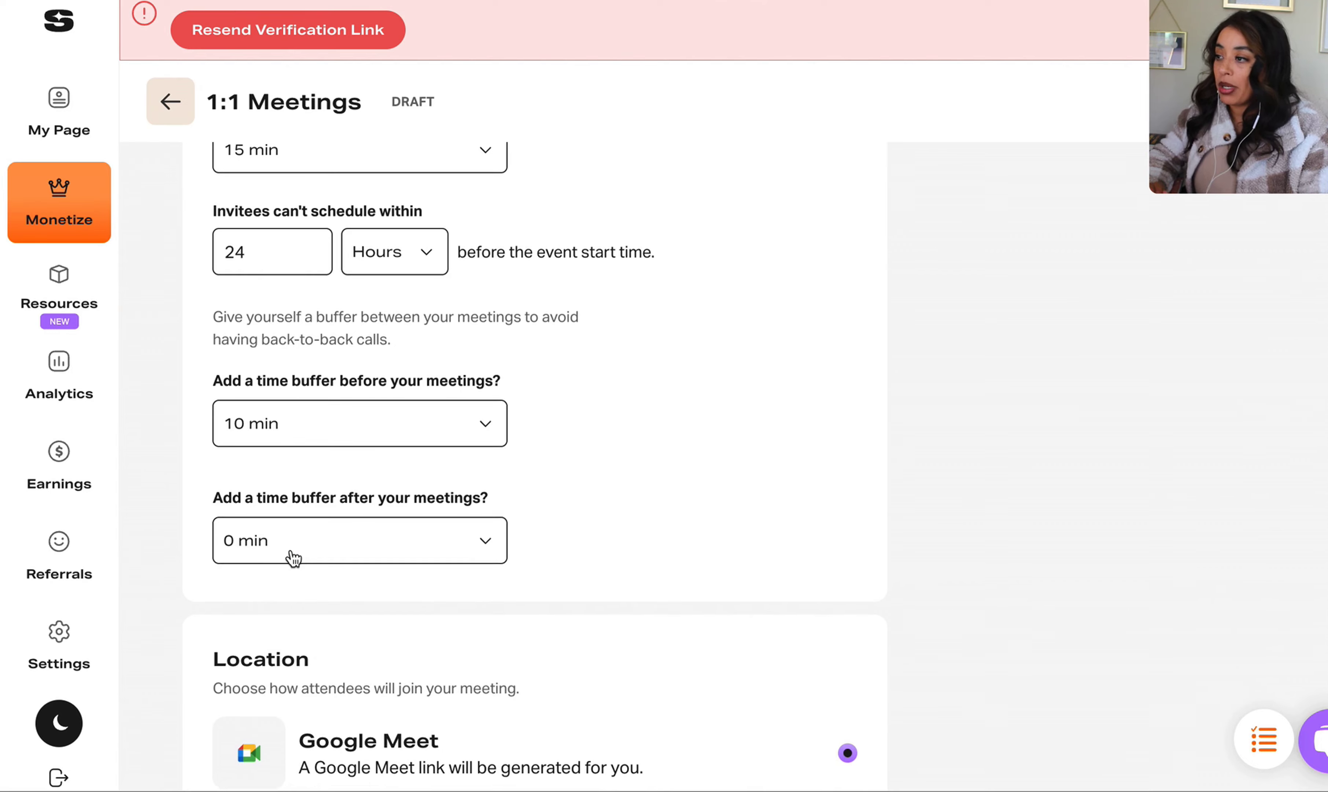
Step: Try Zoom as the meeting's location, and settle on Phone as the way attendees join
scroll(852, 593, "down", 5)
left_click(848, 646)
scroll(857, 484, "down", 3)
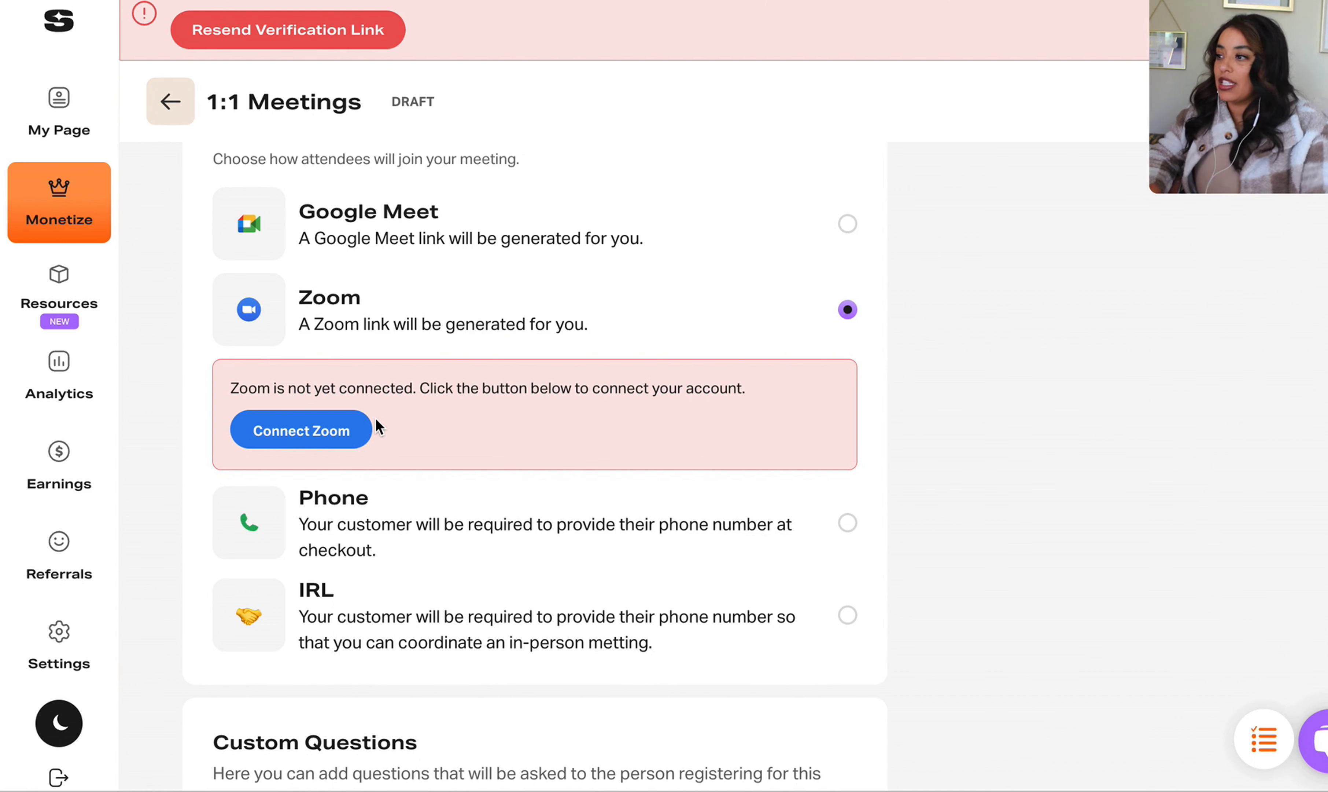
scroll(376, 424, "down", 4)
left_click(402, 485)
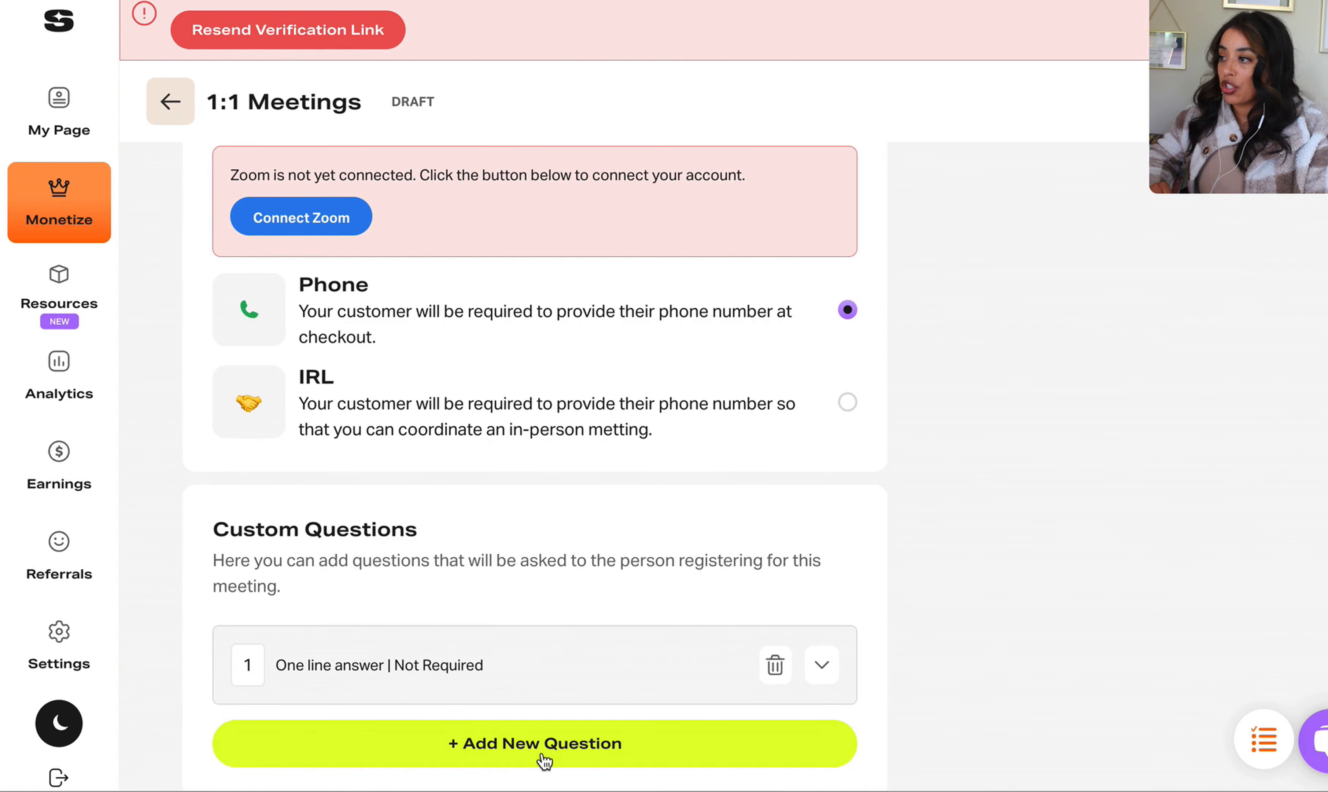
Step: Add the custom question "what products are you currently using" for registrants and make its answer required
left_click(618, 665)
type("wh")
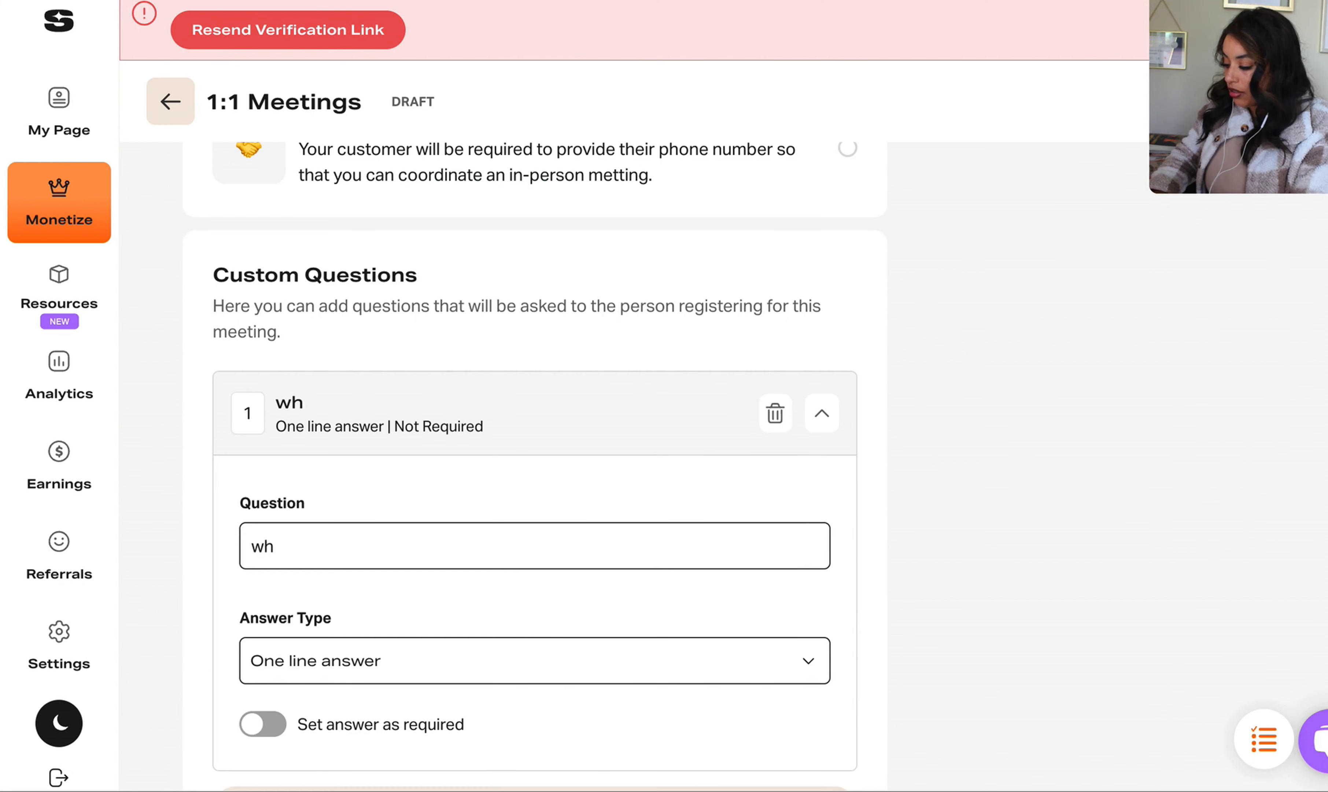
type("thatat products are you currently using")
scroll(259, 652, "down", 1)
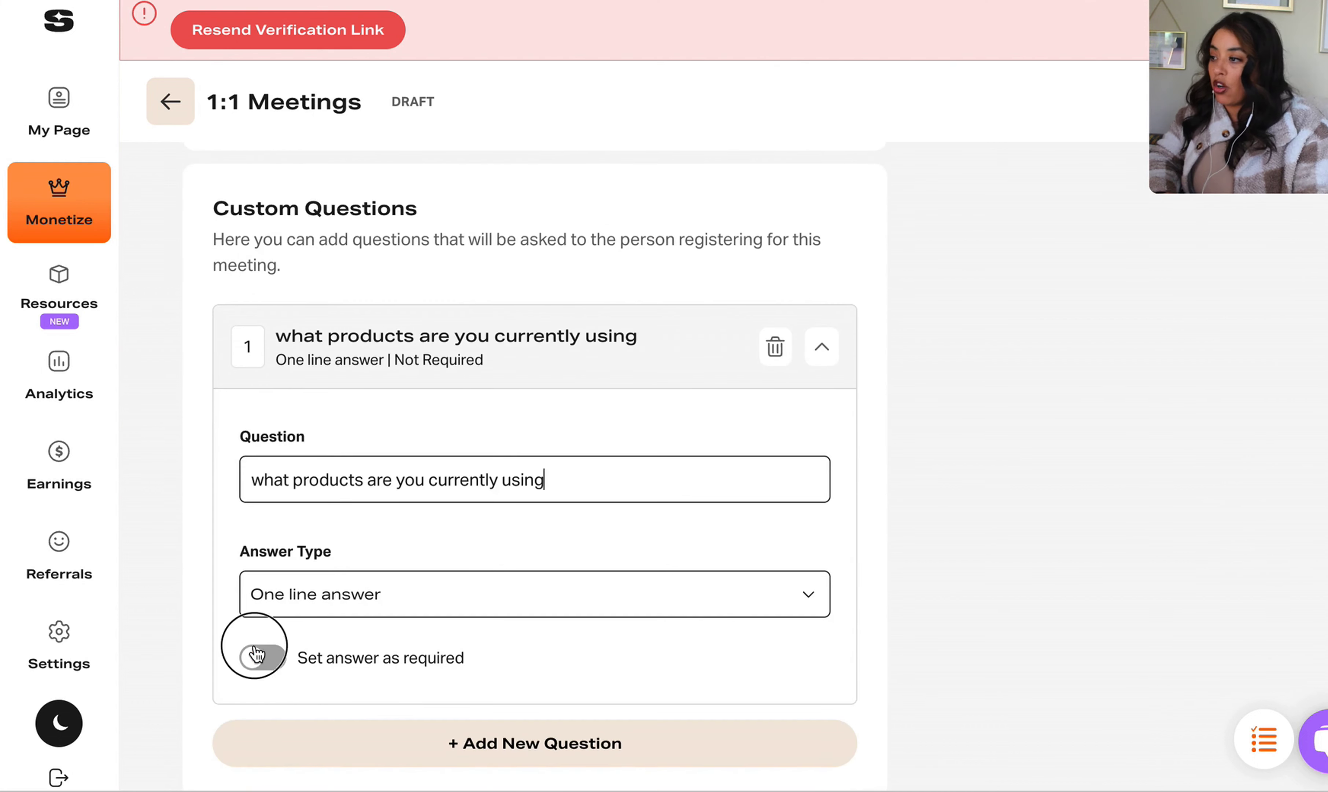
left_click(261, 656)
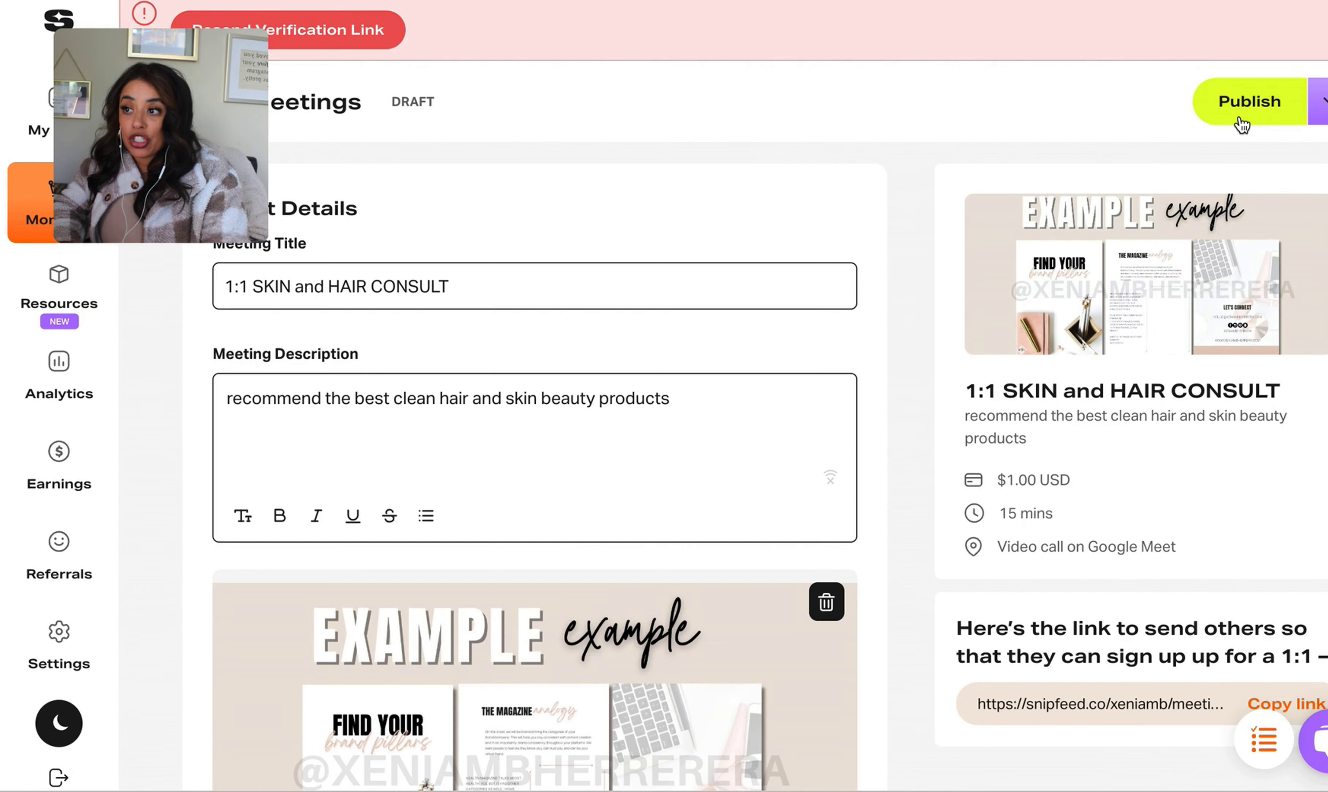
Step: Publish the 1:1 meeting, add it to the page as one block, and give it the Featured link style
left_click(1243, 114)
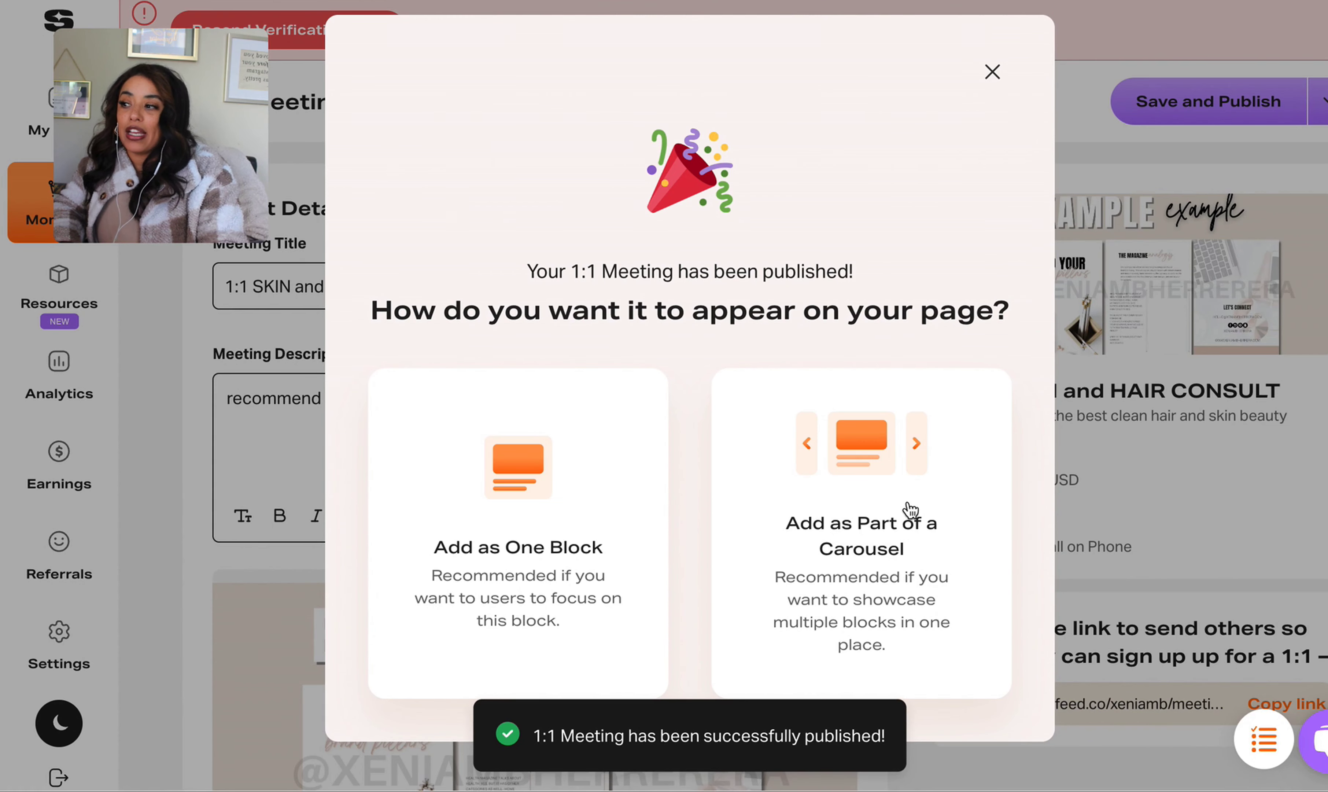
left_click(534, 462)
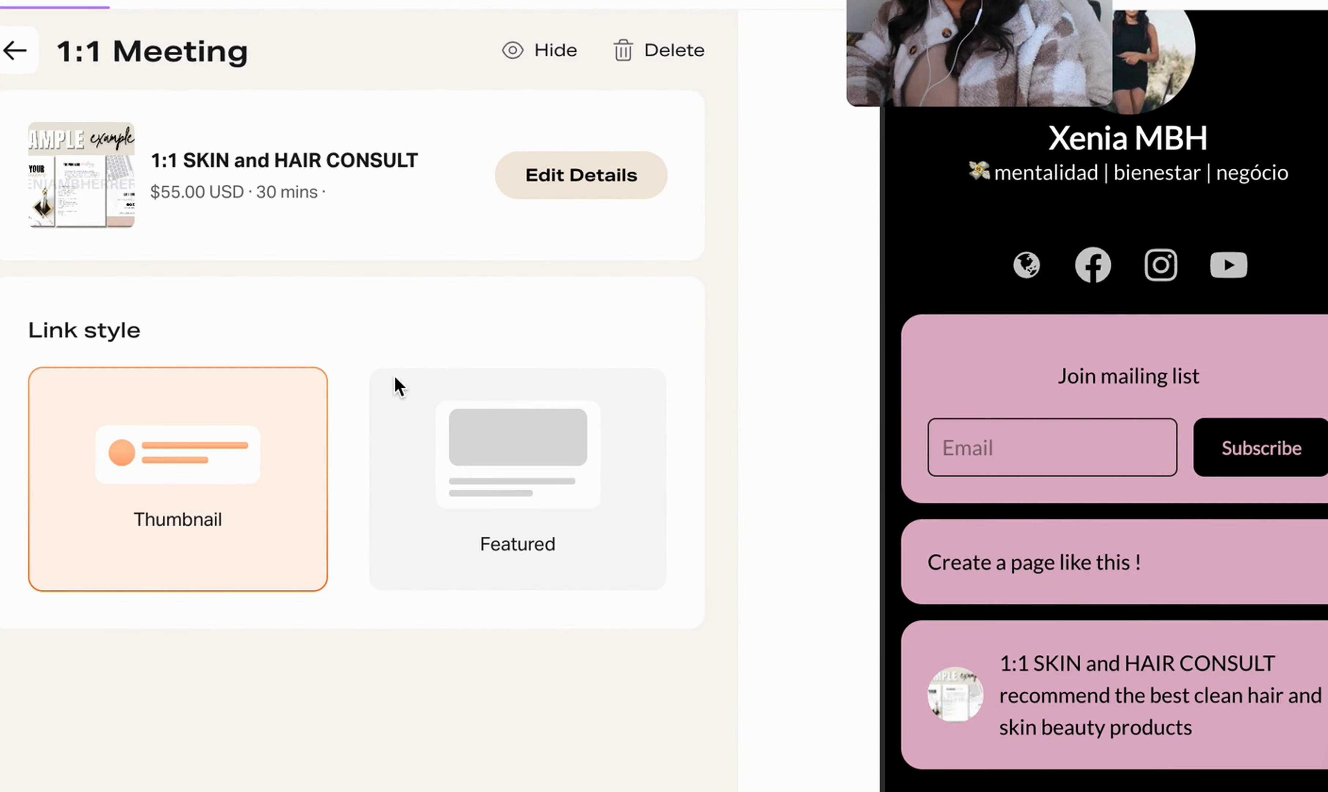
left_click(513, 463)
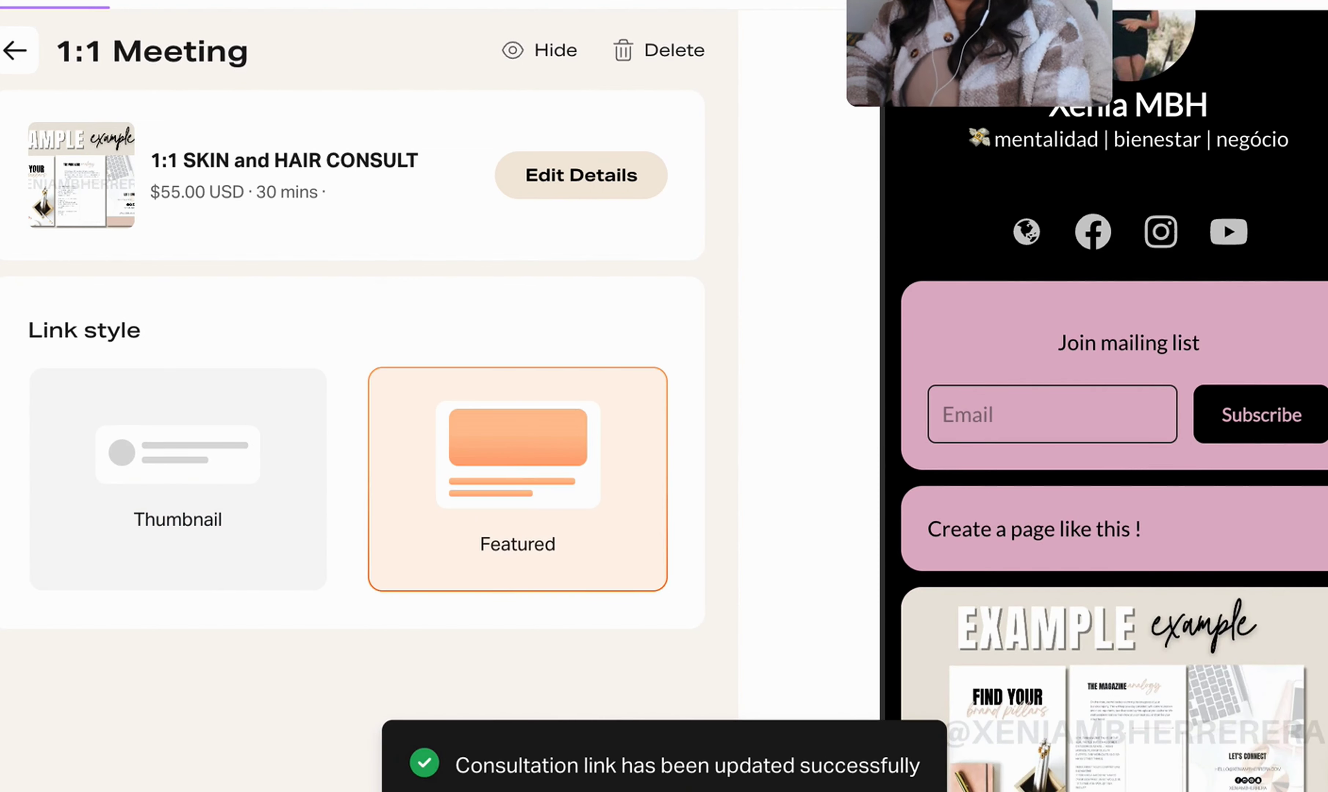
scroll(1070, 513, "down", 5)
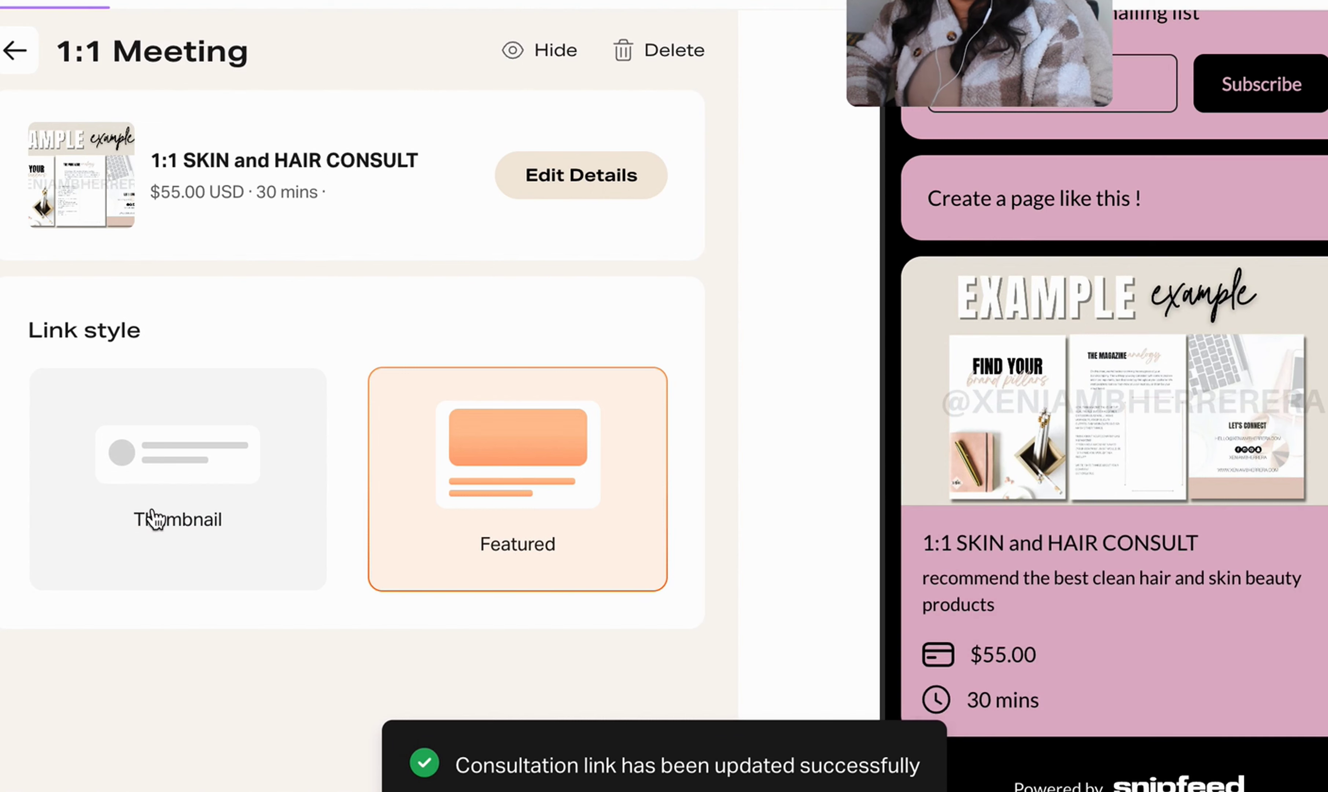
left_click(84, 484)
left_click(493, 484)
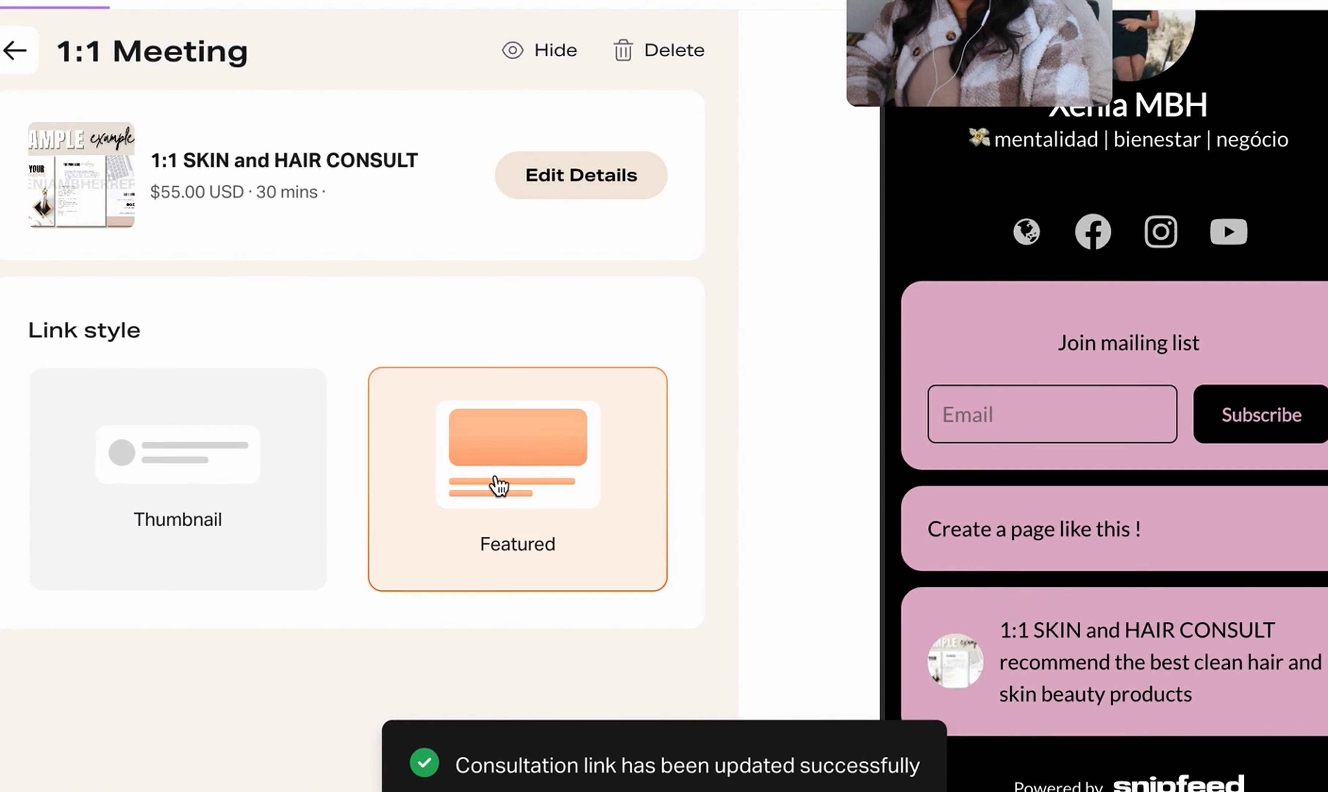
left_click(21, 52)
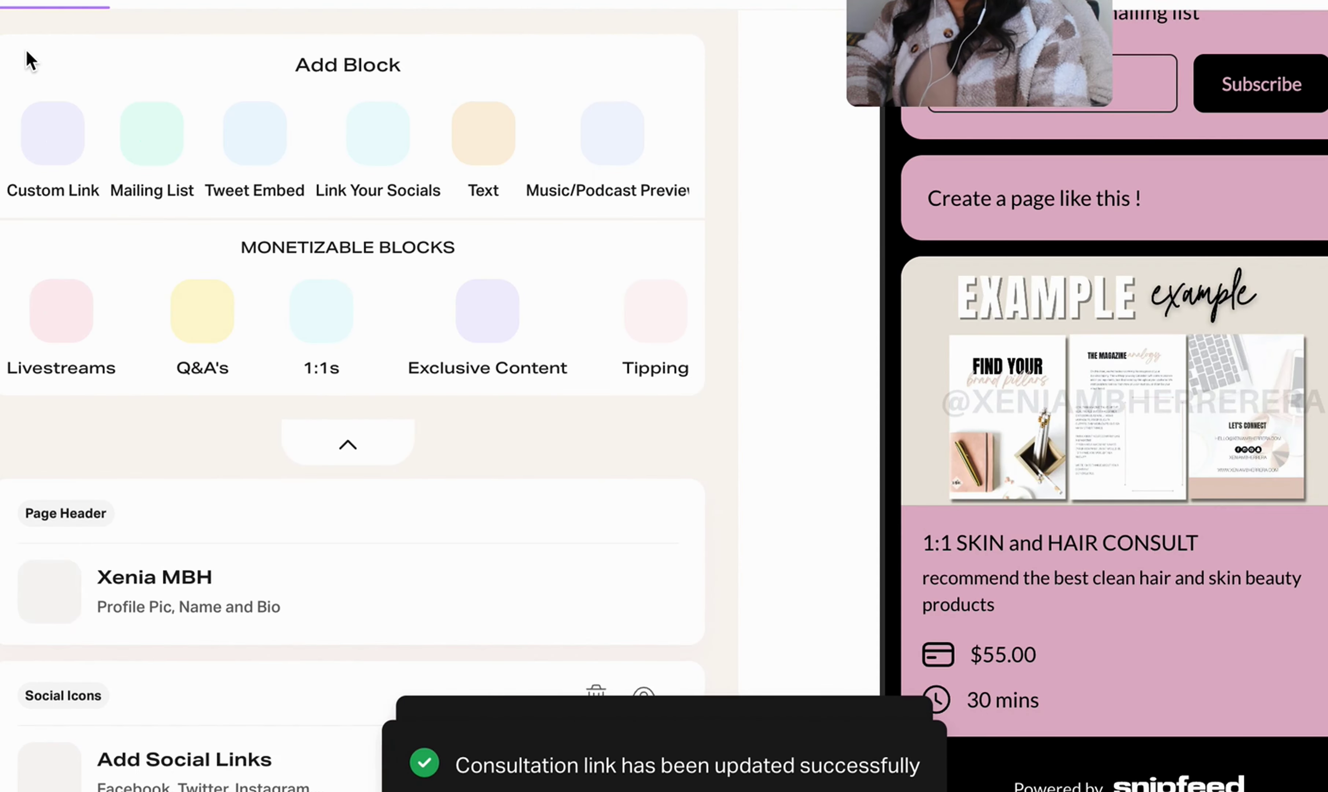
Step: Move the 1:1 Meeting block up to directly below the page header
scroll(276, 430, "down", 5)
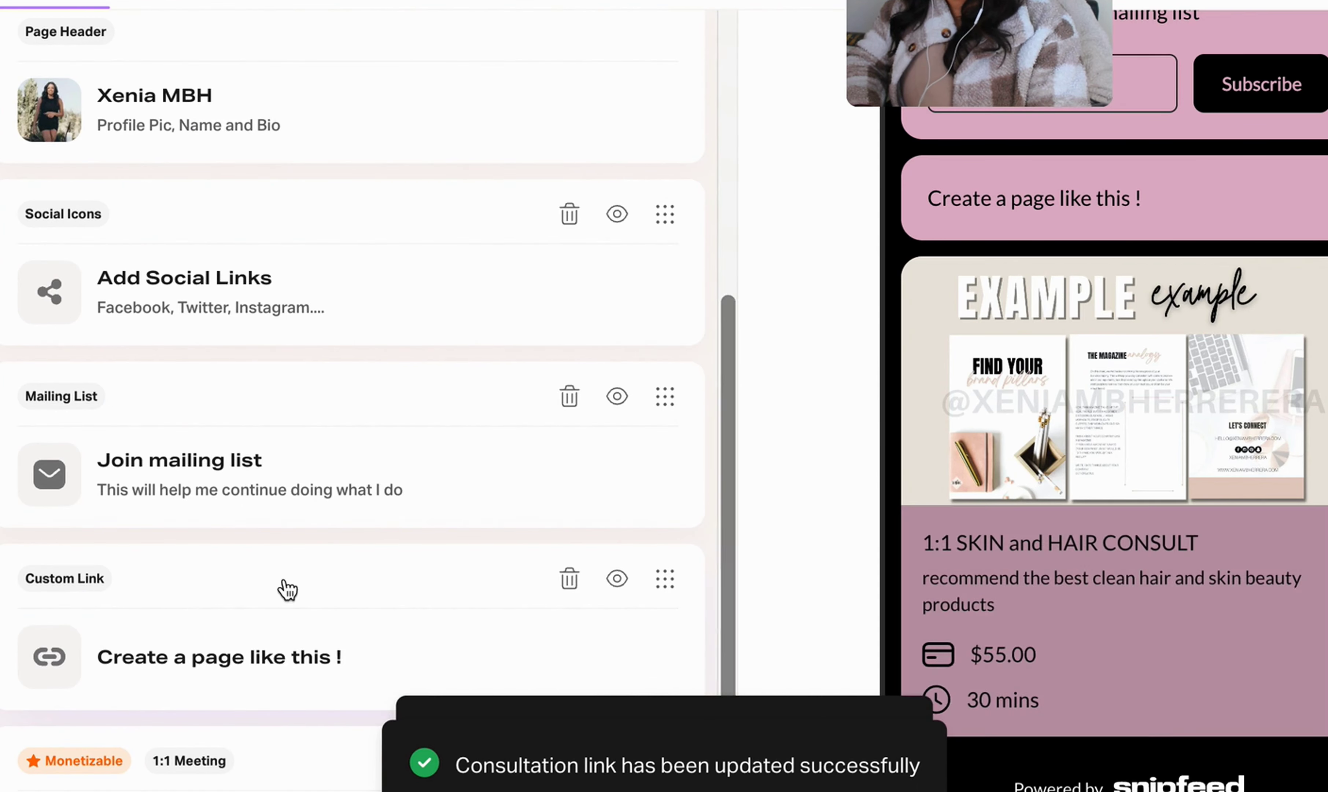
scroll(522, 653, "down", 1)
scroll(668, 531, "down", 1)
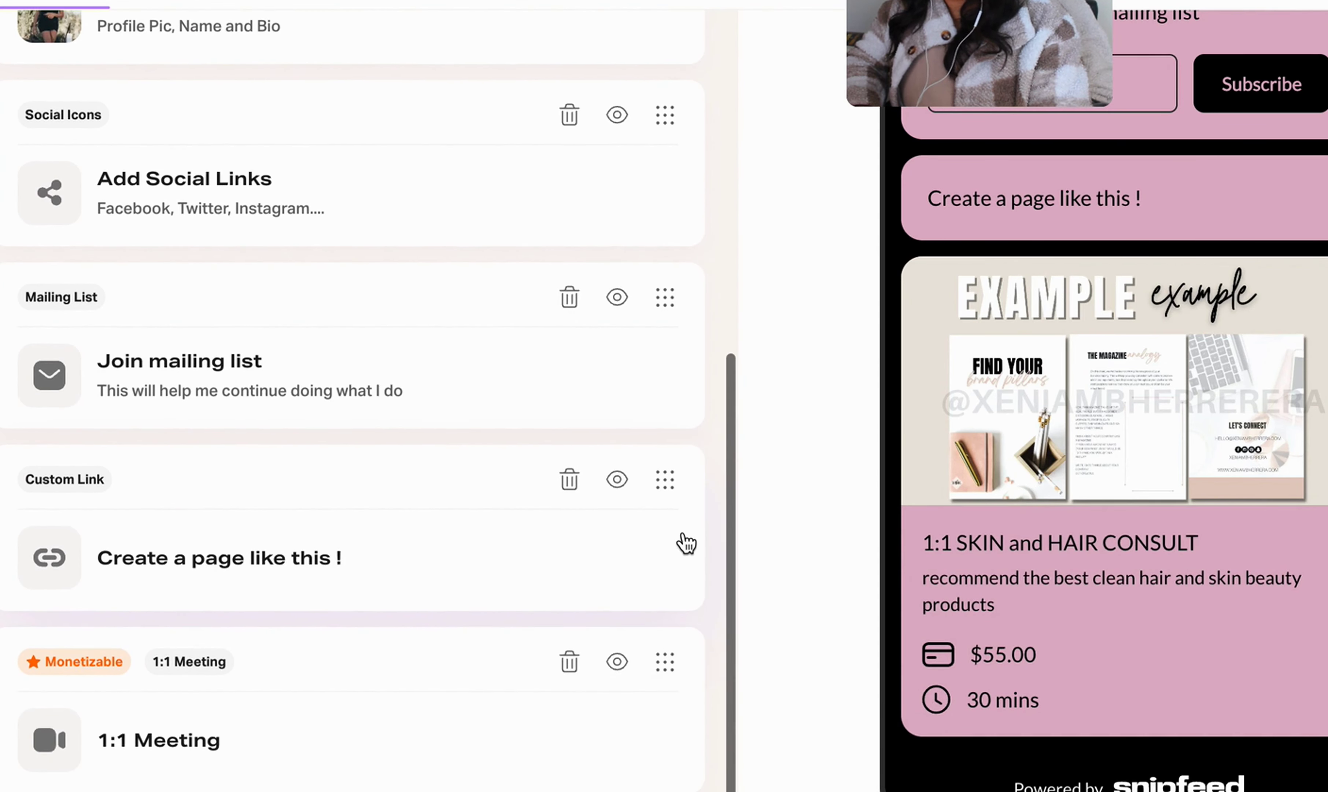
left_click_drag(669, 666, 670, 195)
scroll(1302, 413, "down", 5)
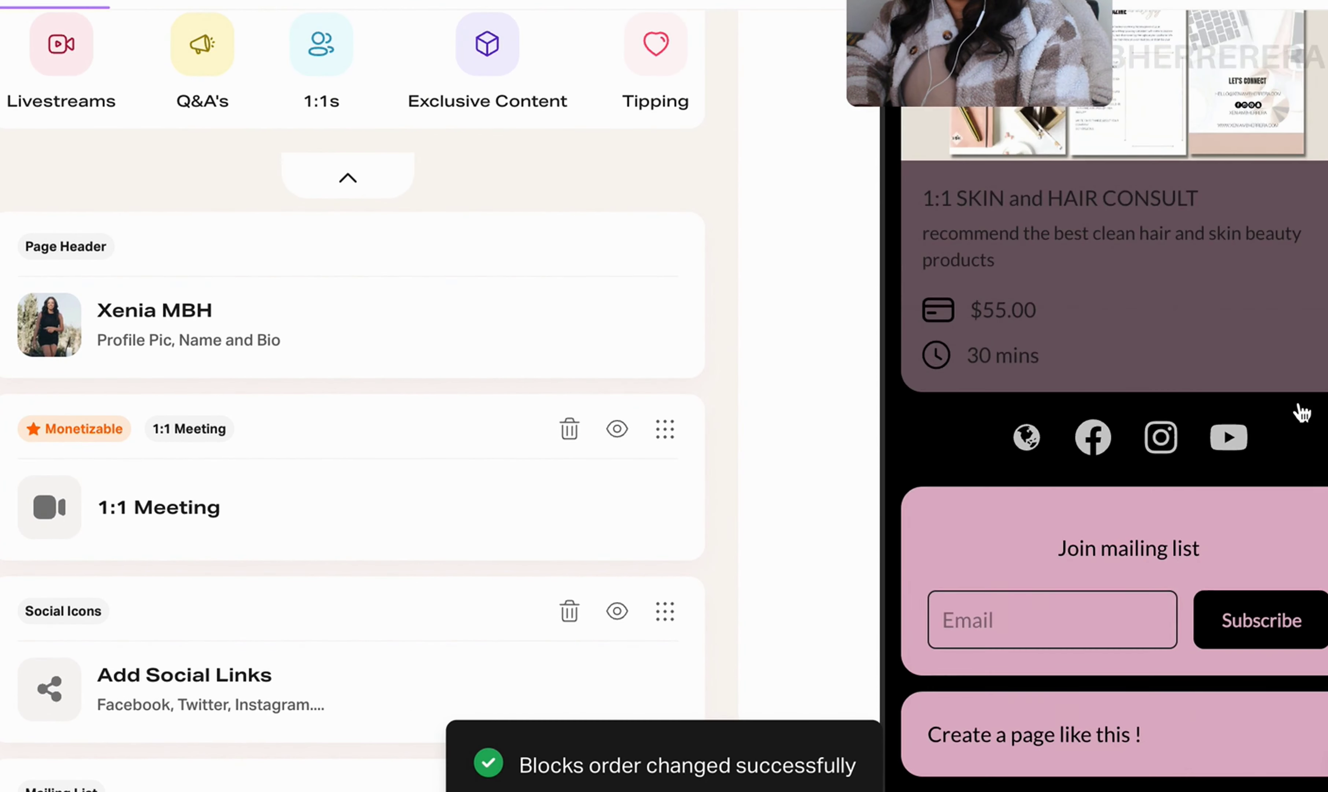
Step: Move the Social Icons block above the 1:1 Meeting block and check the order in the page preview
scroll(1298, 409, "up", 5)
scroll(498, 432, "down", 2)
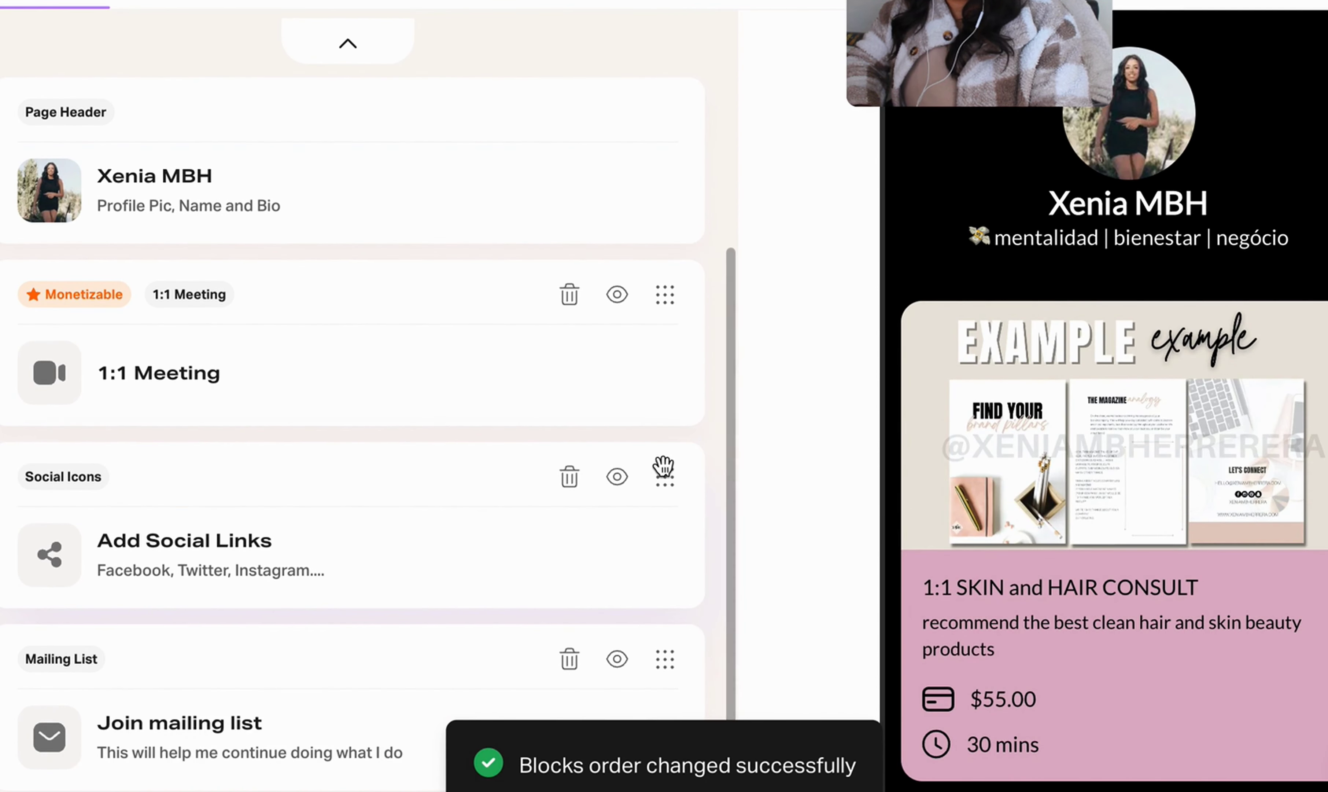
left_click_drag(666, 470, 673, 323)
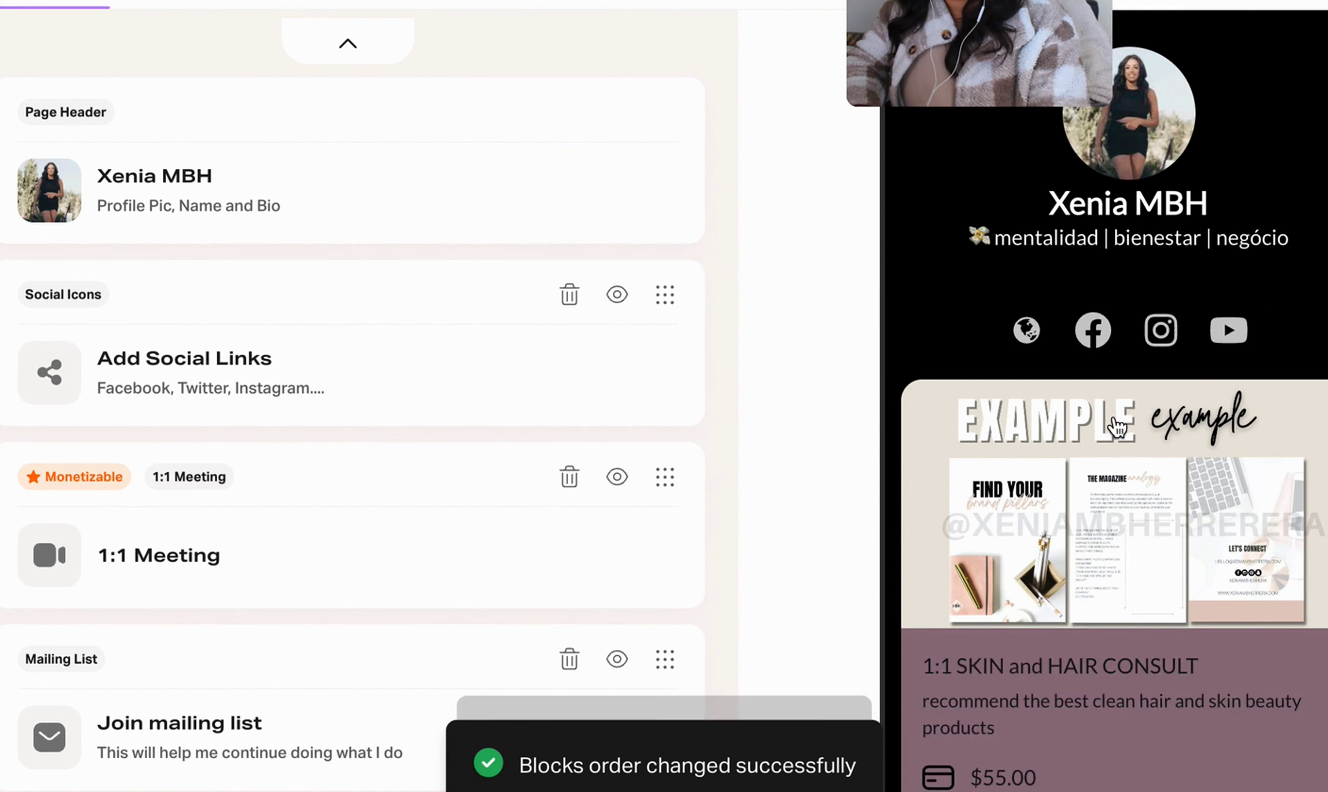
scroll(1123, 343, "down", 5)
scroll(1058, 396, "up", 5)
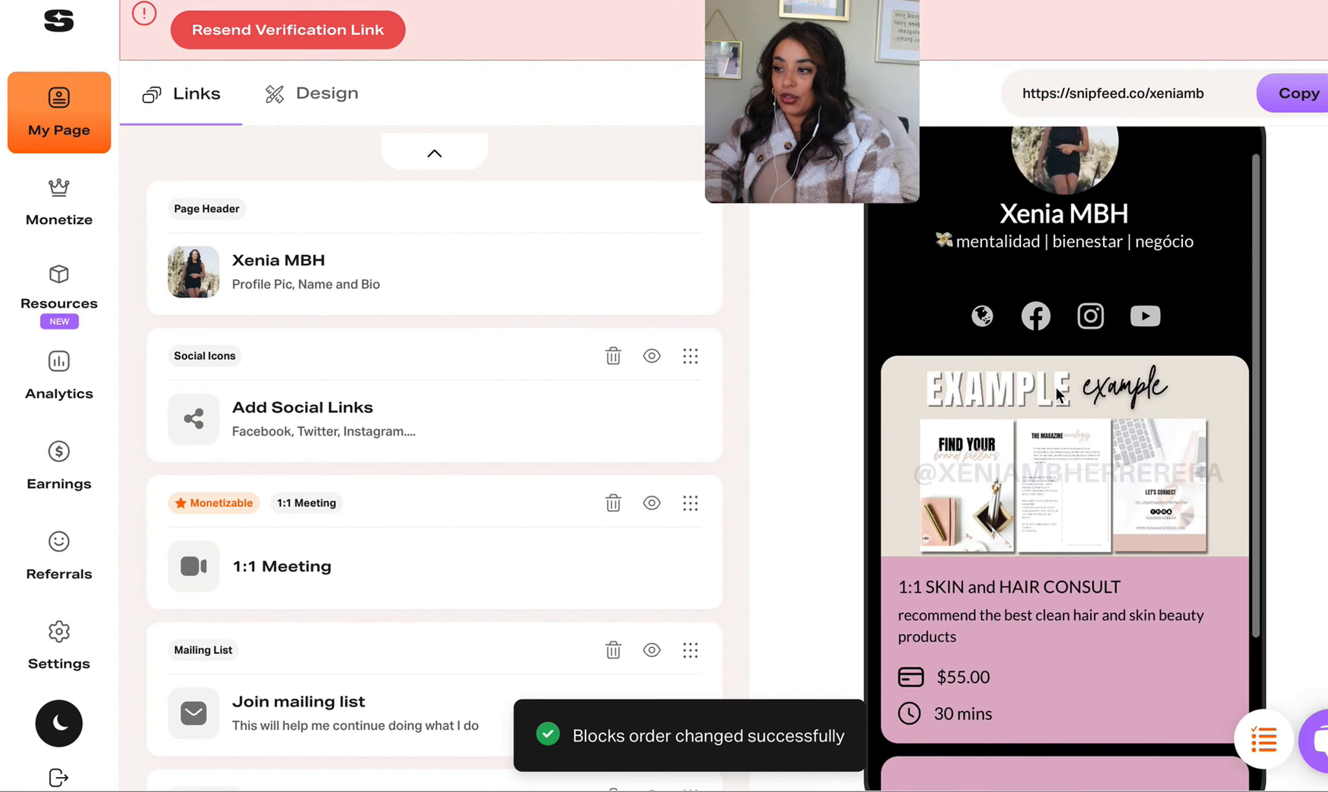
Step: Create a new paid Shoutout/Q&A titled "Pick my brain about Tiktok Tips"
left_click(59, 213)
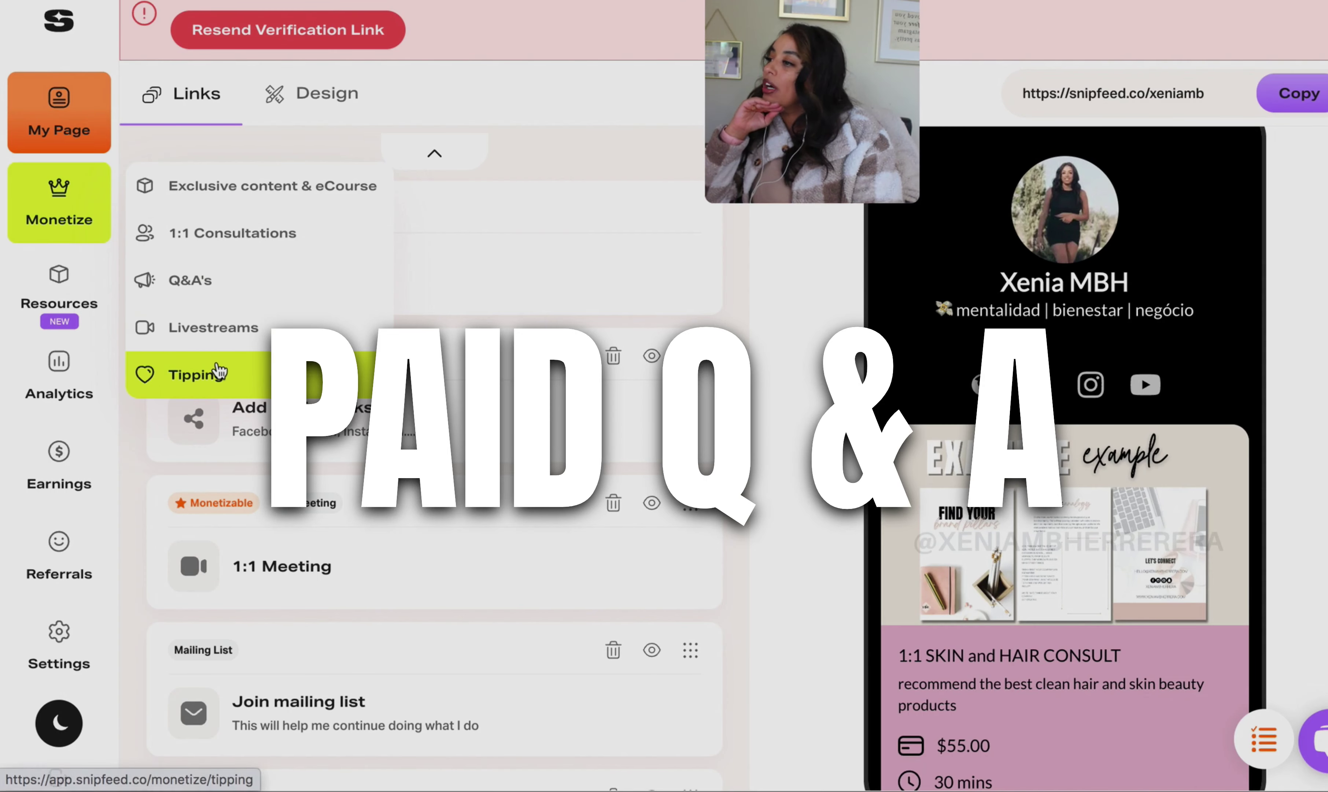
left_click(200, 289)
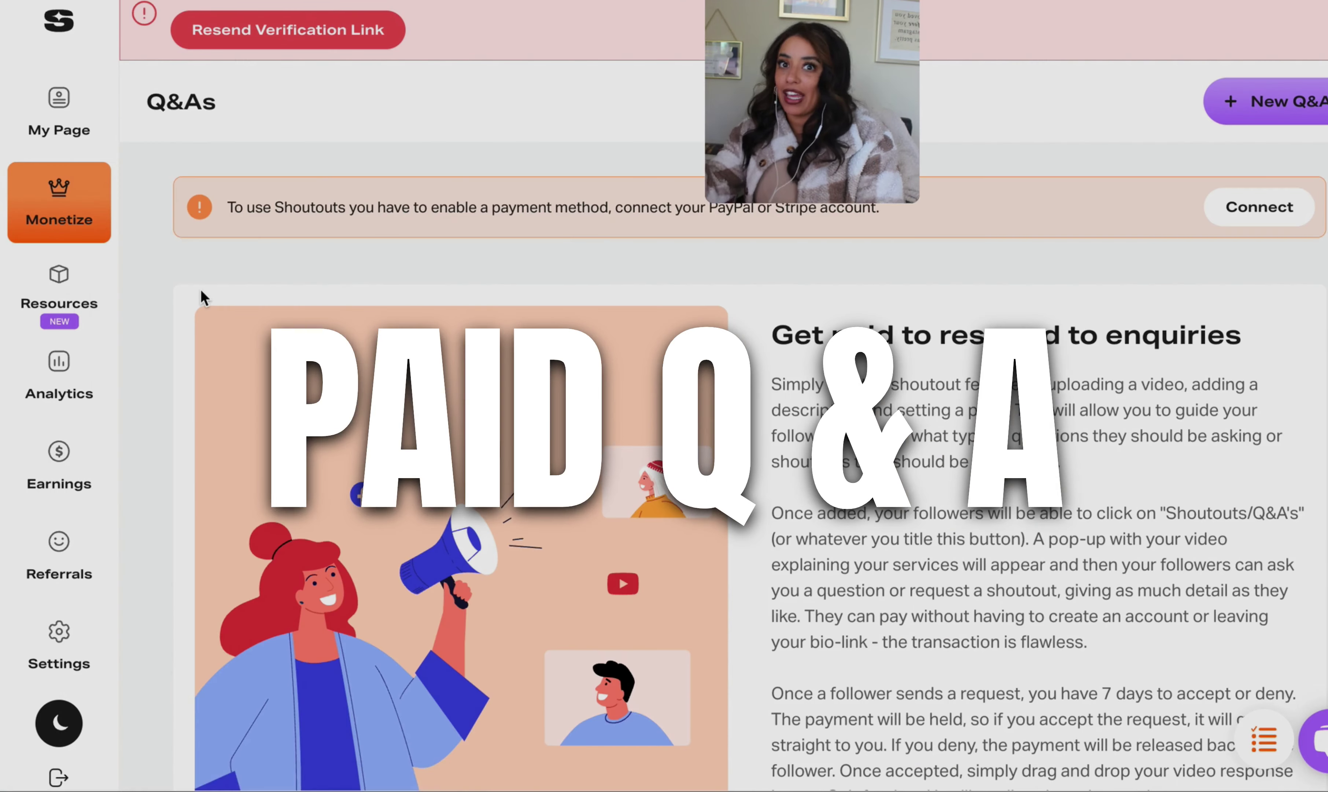
scroll(895, 551, "down", 3)
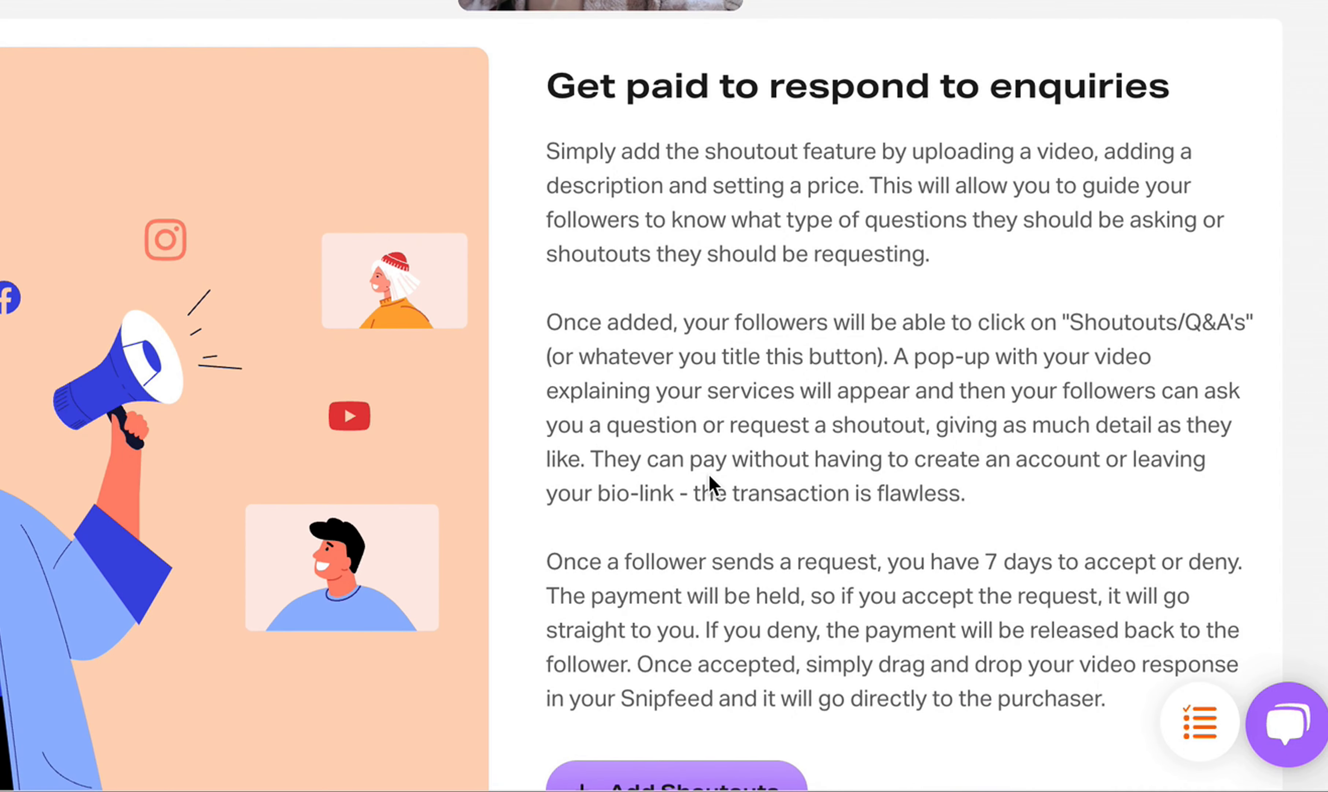
scroll(710, 474, "down", 2)
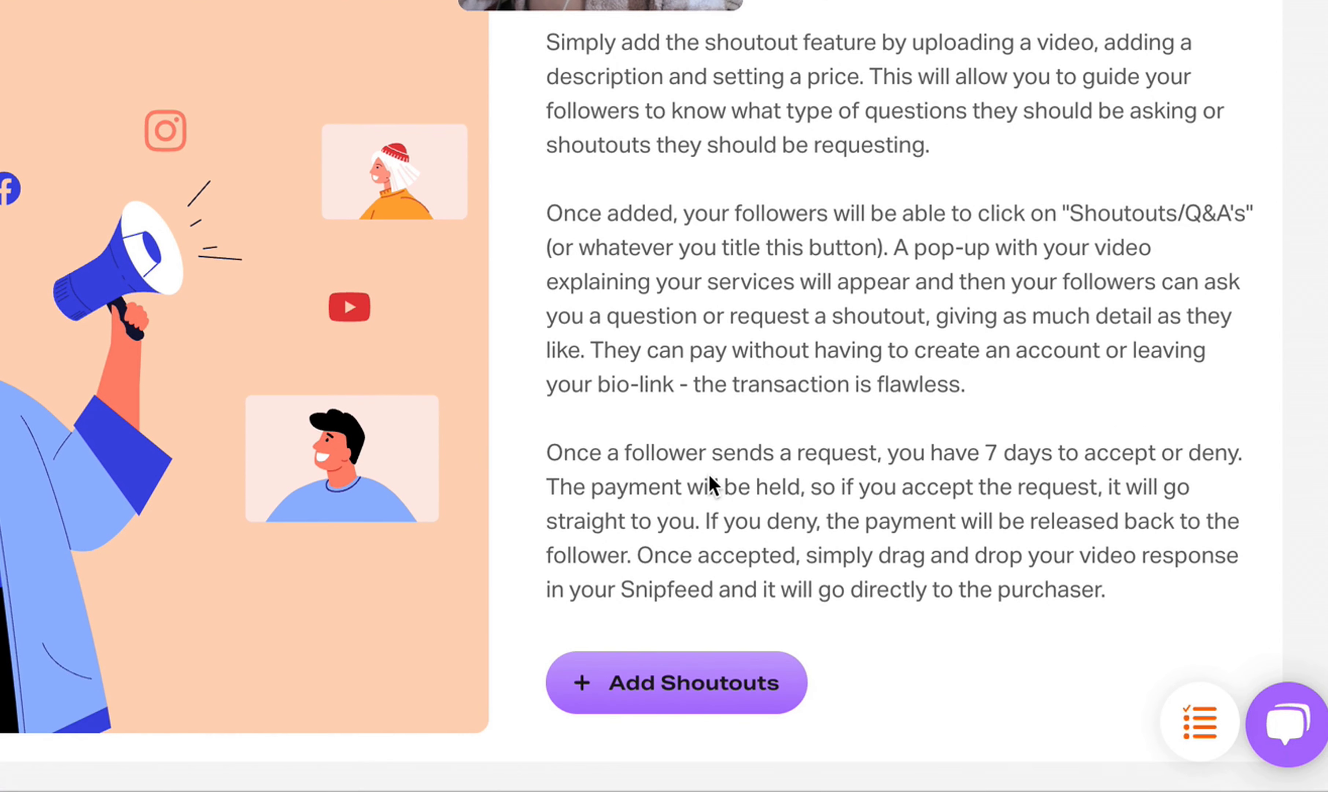
left_click(715, 712)
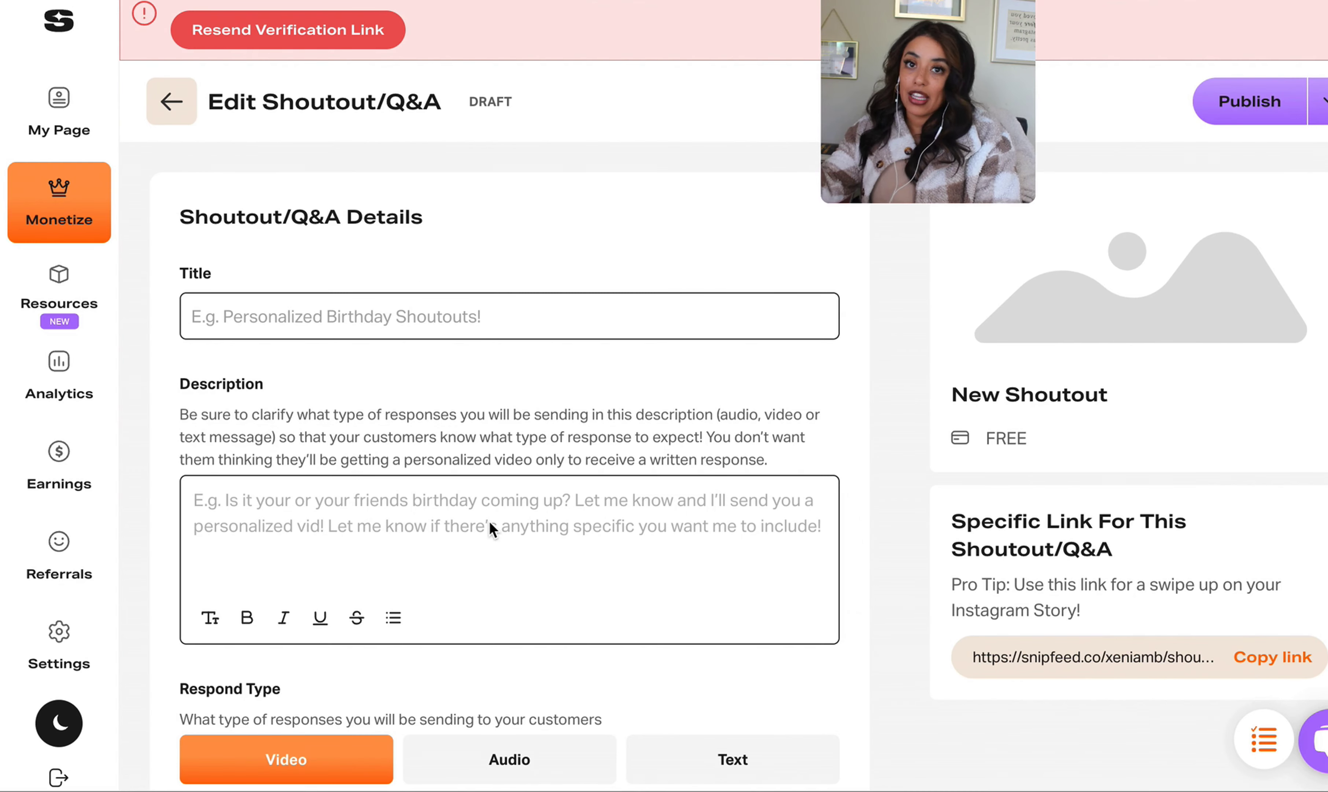
left_click(386, 310)
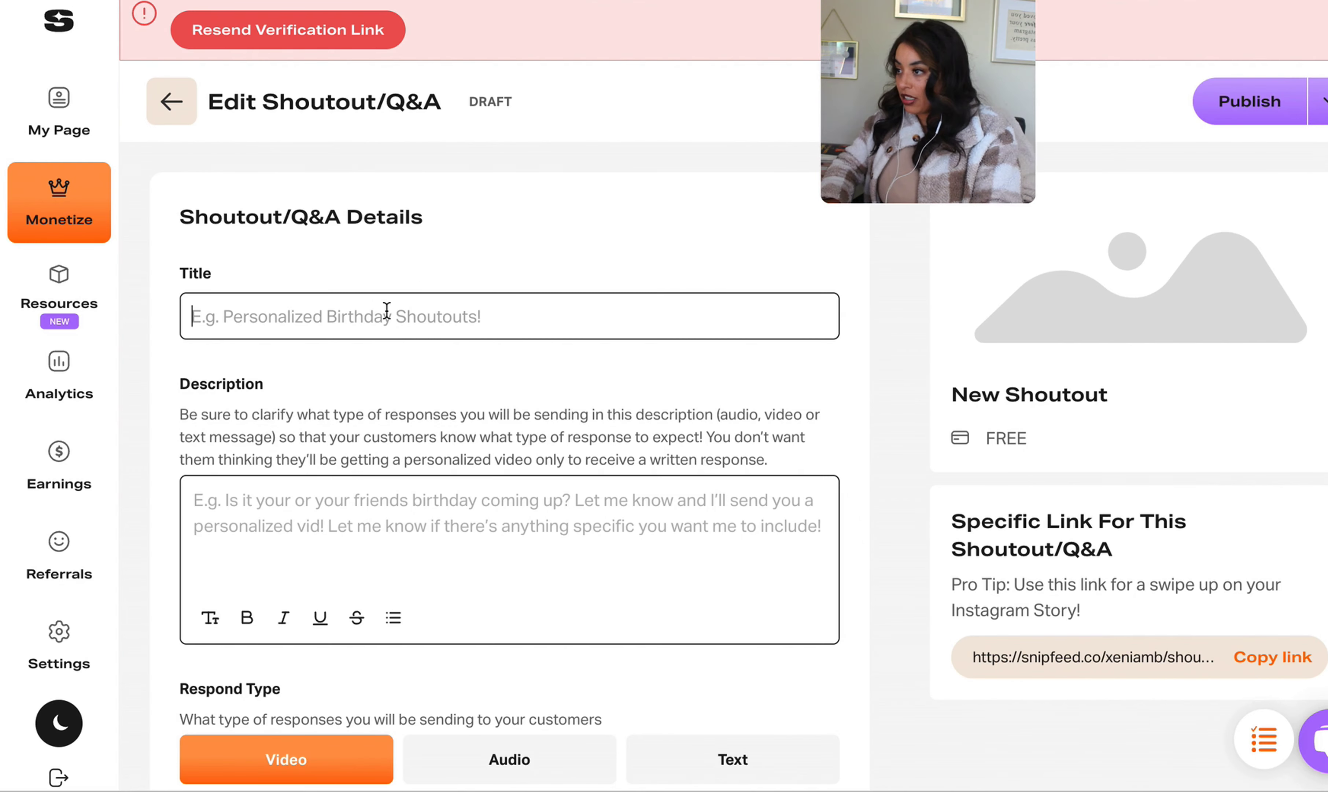
type("Pick my brain about Tiktok Tips")
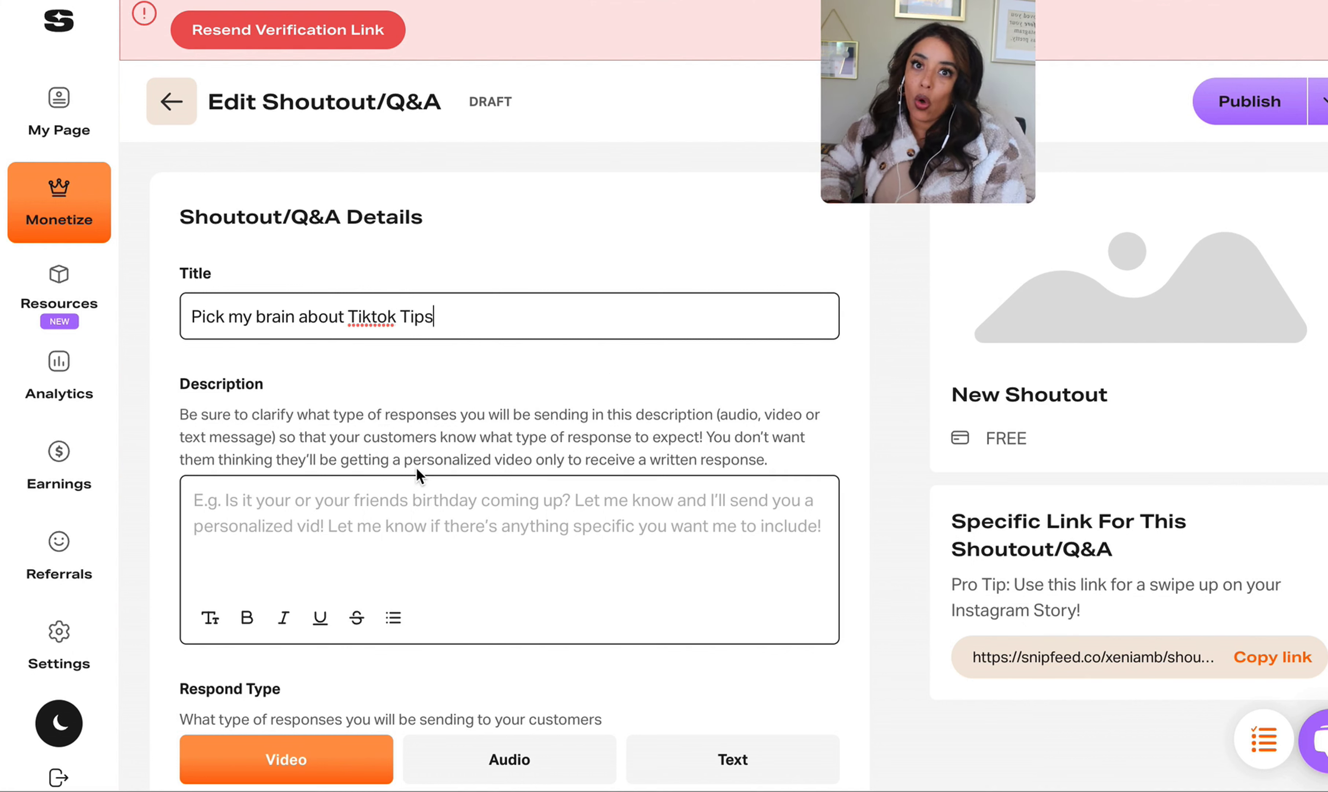
Step: Enter the Q&A description "Send me your questions and I'll send you a personlizned video 30 seconds - 2 min to your inbox"
scroll(417, 469, "down", 1)
scroll(415, 467, "down", 2)
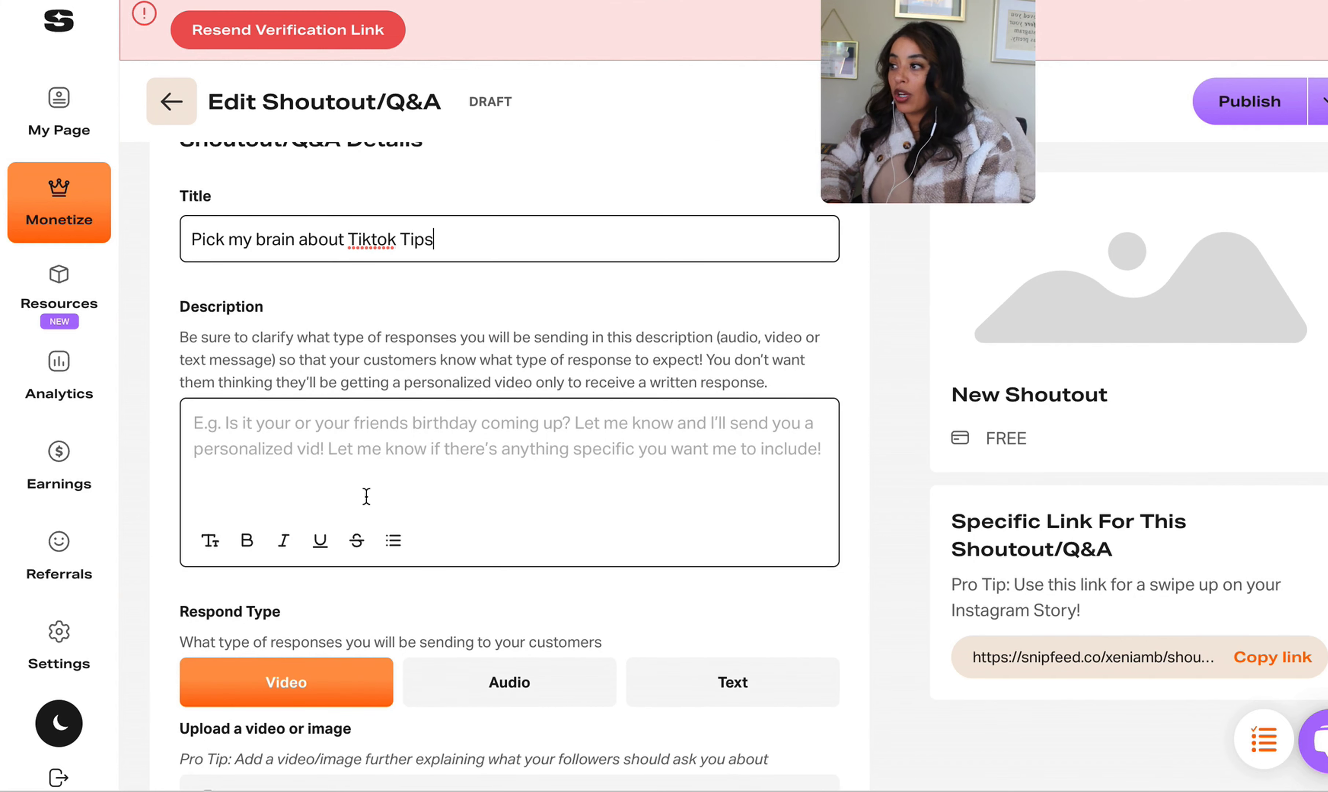
left_click(308, 418)
type("Send me your questions and I'll send you a personlizned video 30 seconds - 2 min to your inbox")
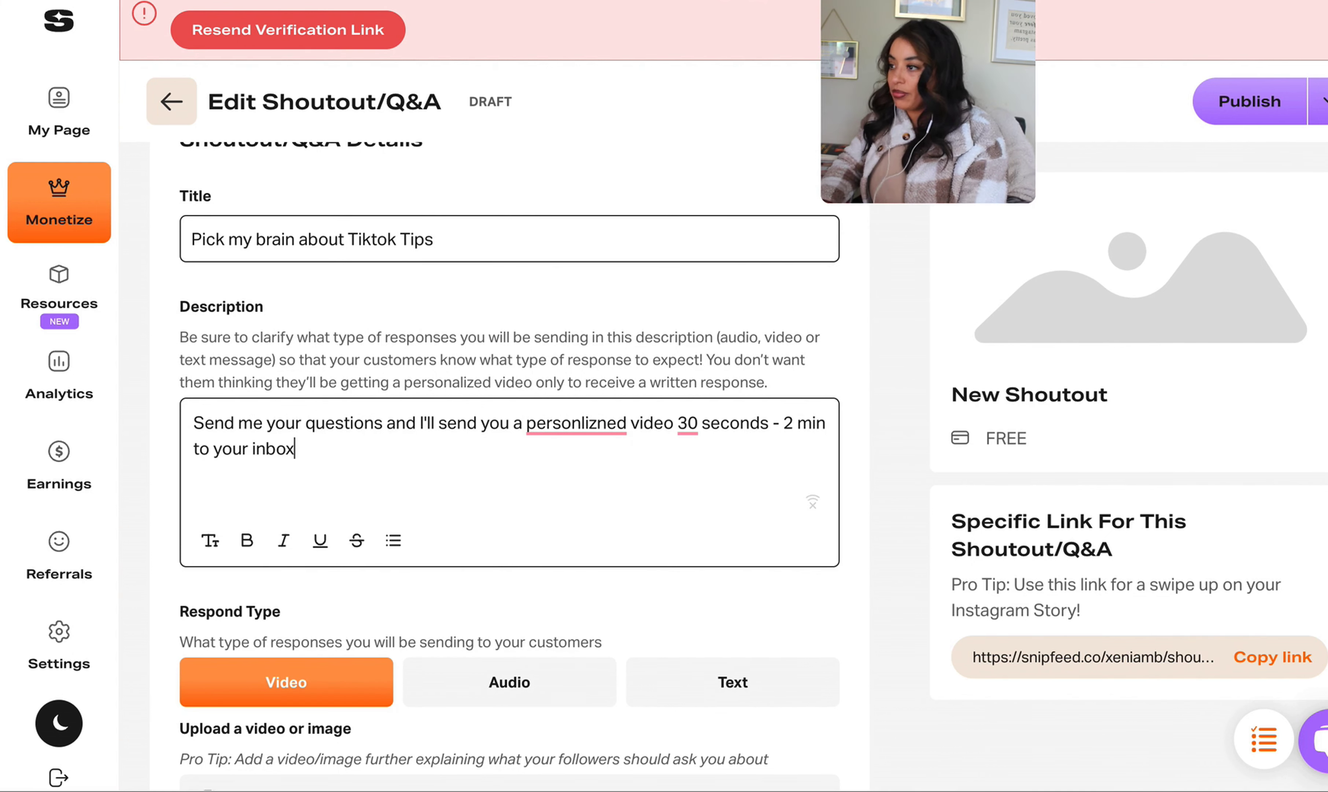
Step: Upload a short TikTok clip as the Q&A's video, keep the Video respond type and set the amount to $20
scroll(473, 415, "down", 6)
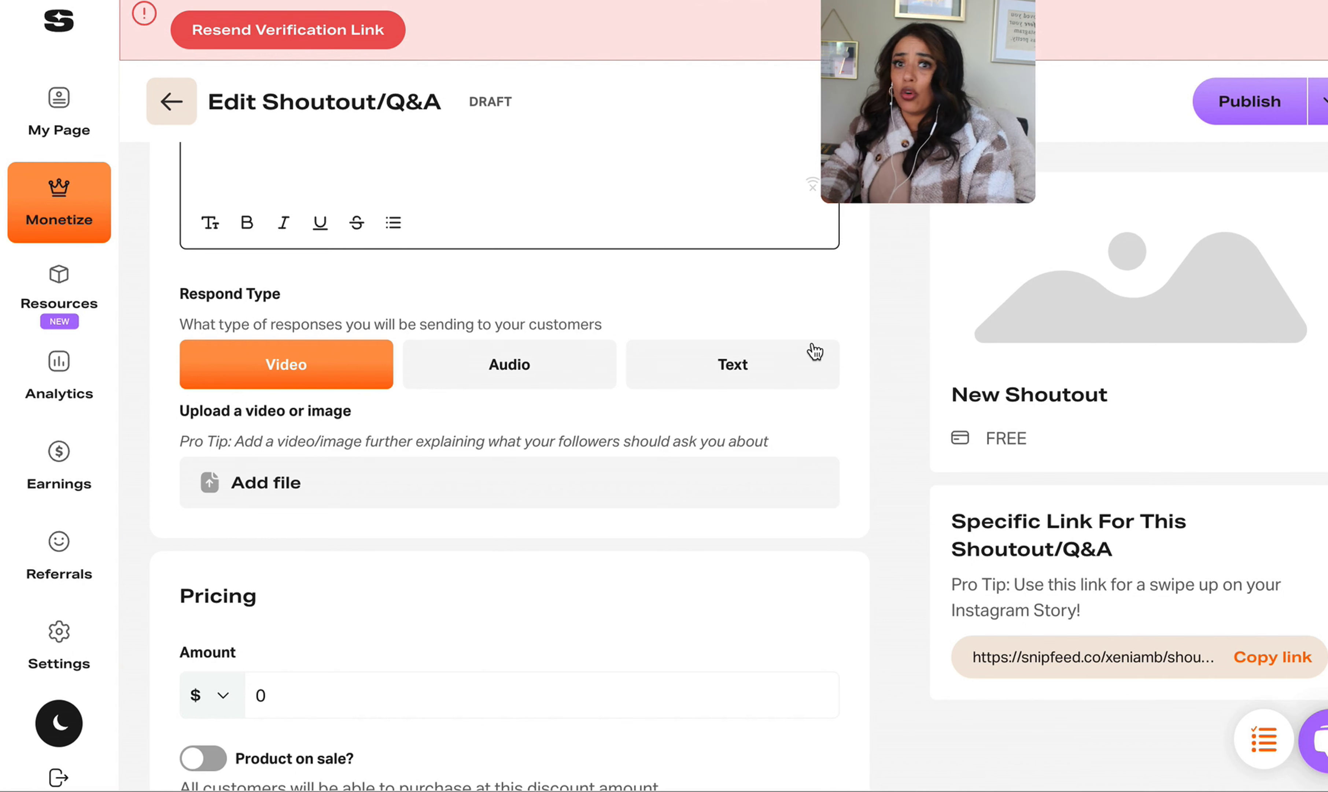
scroll(828, 398, "down", 1)
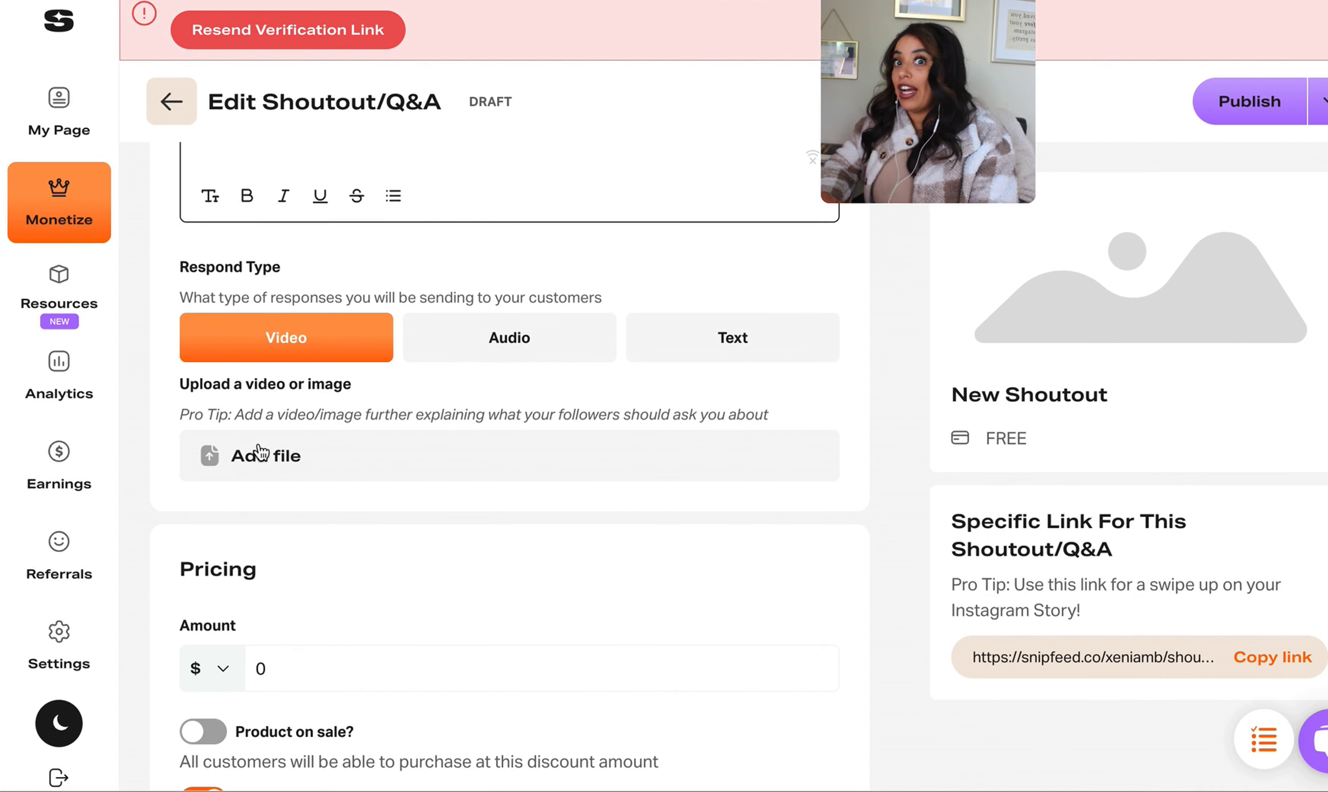
left_click(261, 452)
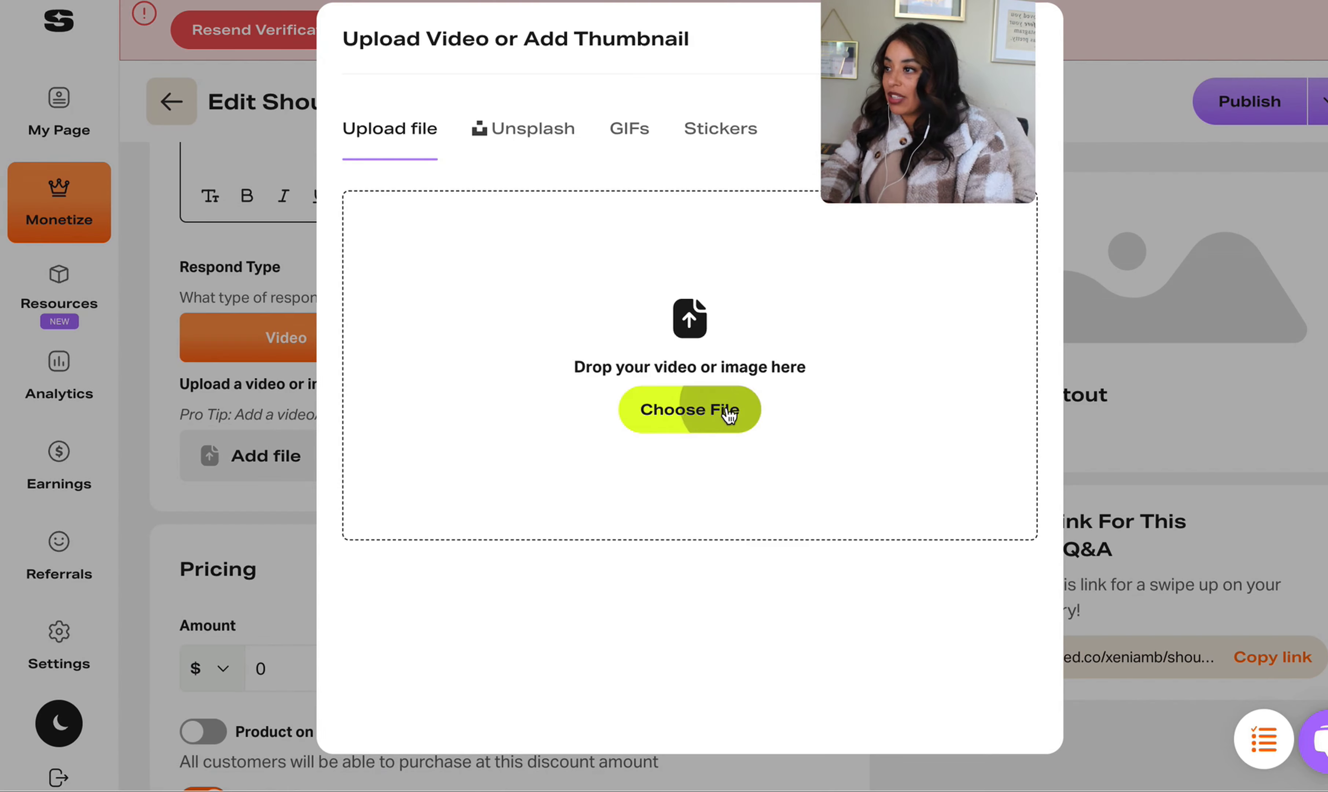
left_click(230, 408)
scroll(229, 408, "down", 5)
scroll(230, 408, "down", 2)
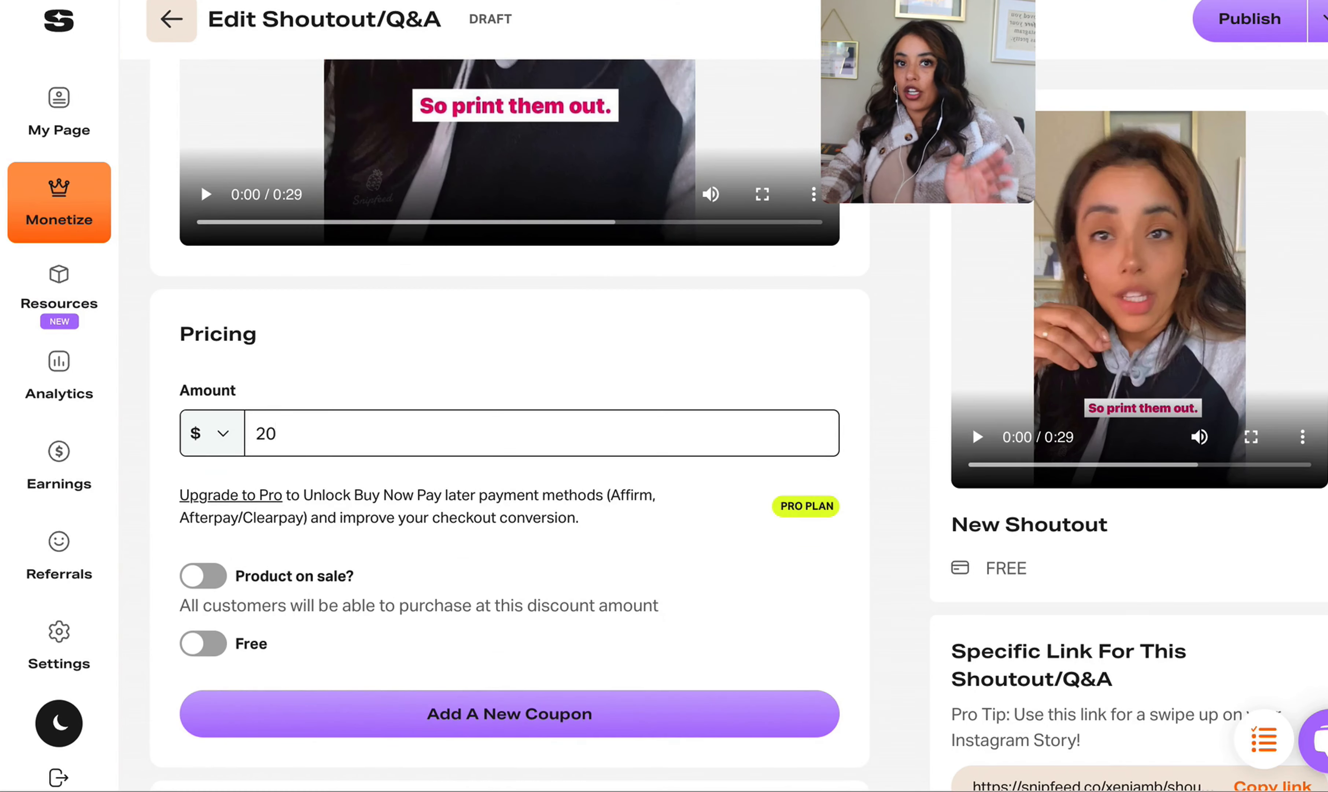
Step: Add custom questions asking for the buyer's email and preferred social media, and publish the Q&A
scroll(889, 465, "down", 5)
left_click(539, 647)
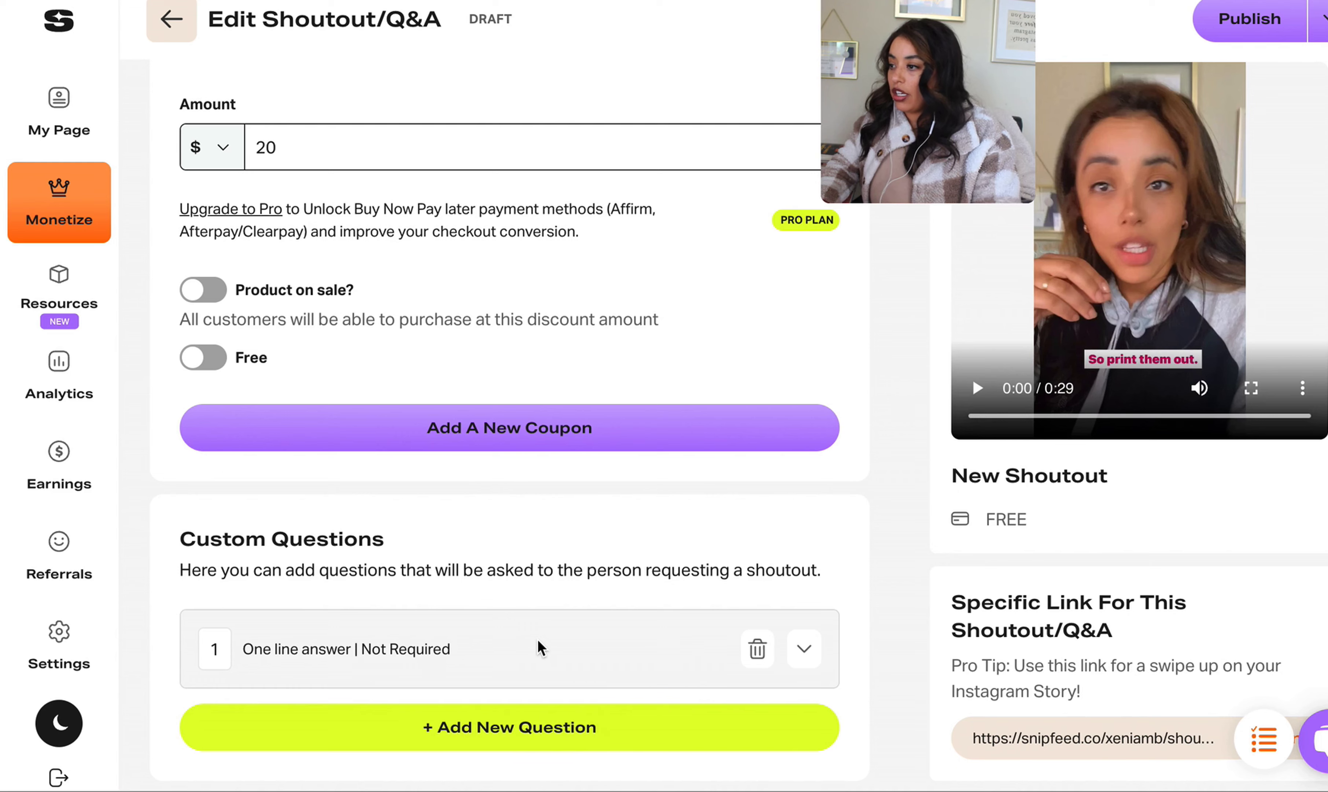
left_click(792, 654)
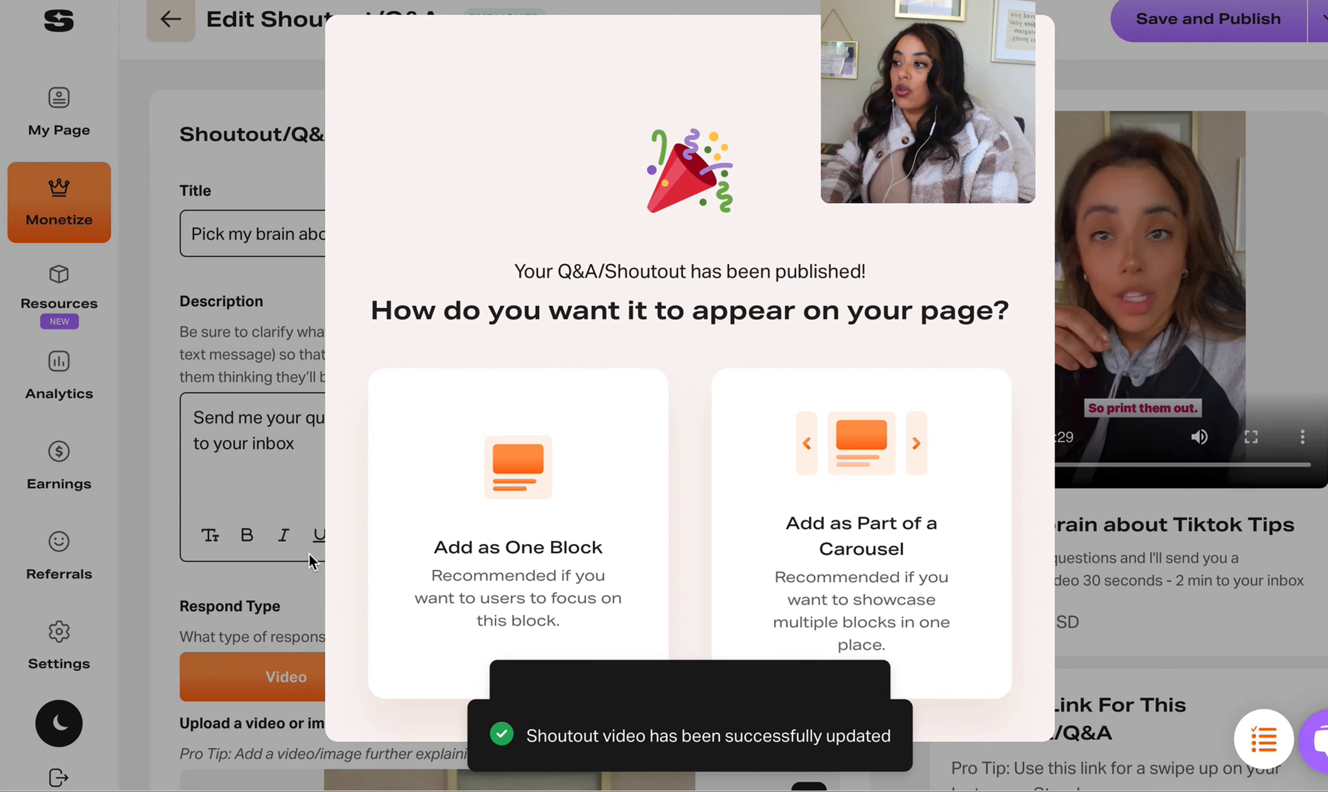
Step: Add the published Q&A to the page as one block, compare the Featured card style and choose Thumbnail
left_click(479, 522)
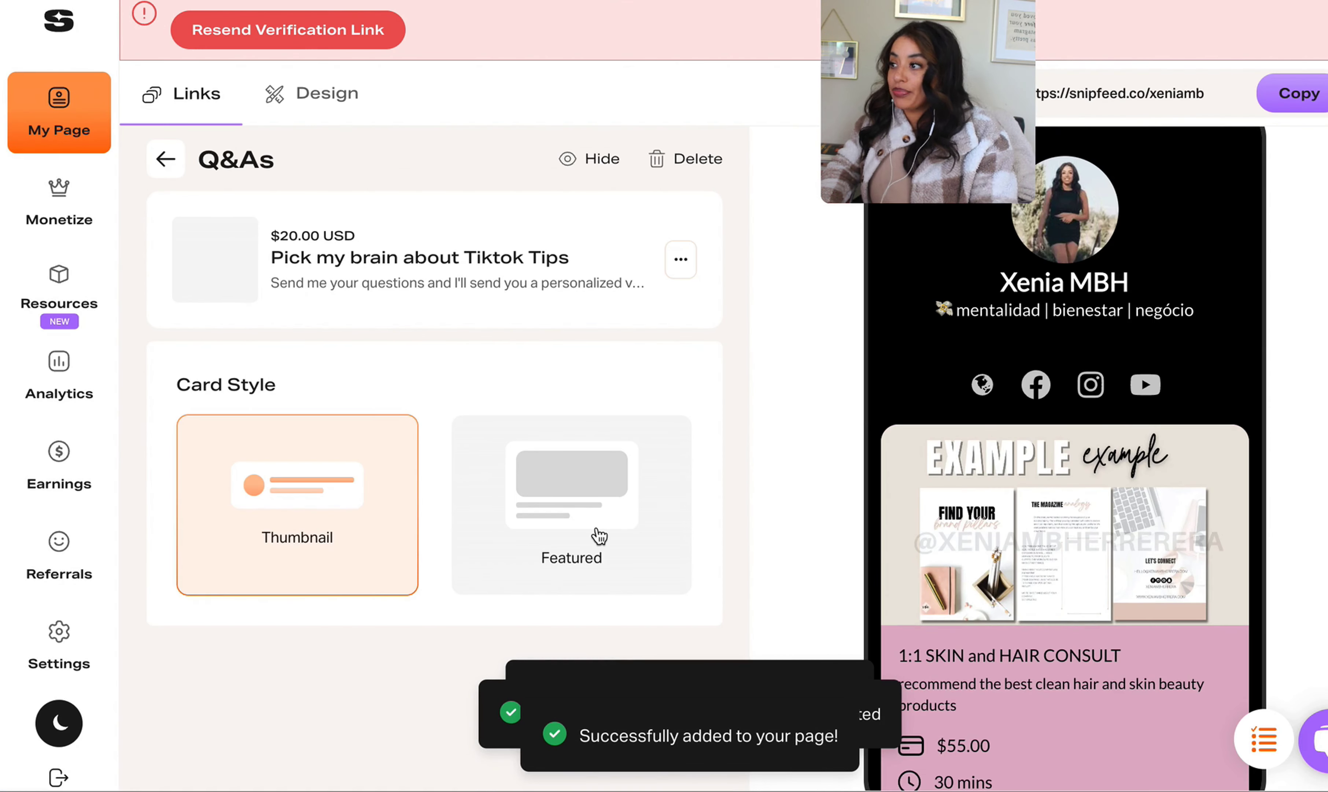
left_click(541, 474)
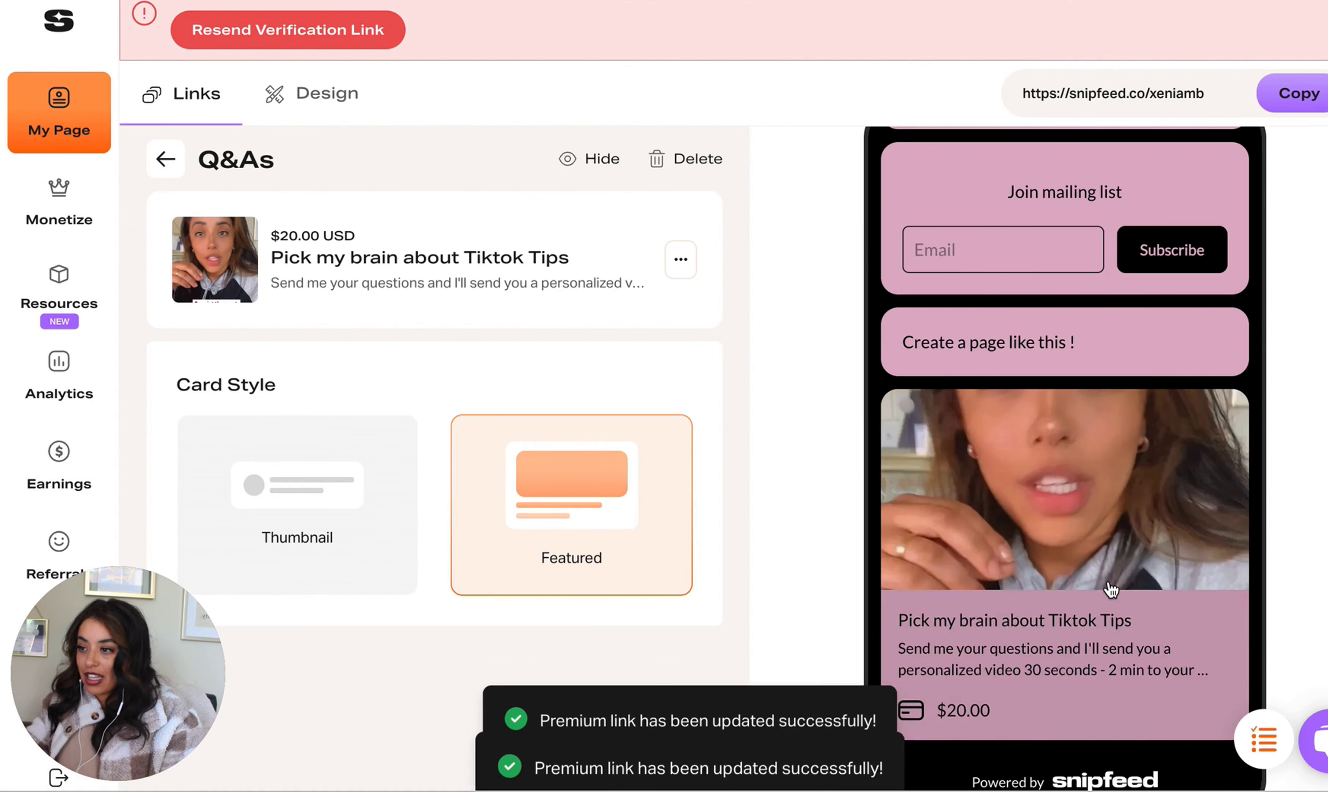
left_click(272, 469)
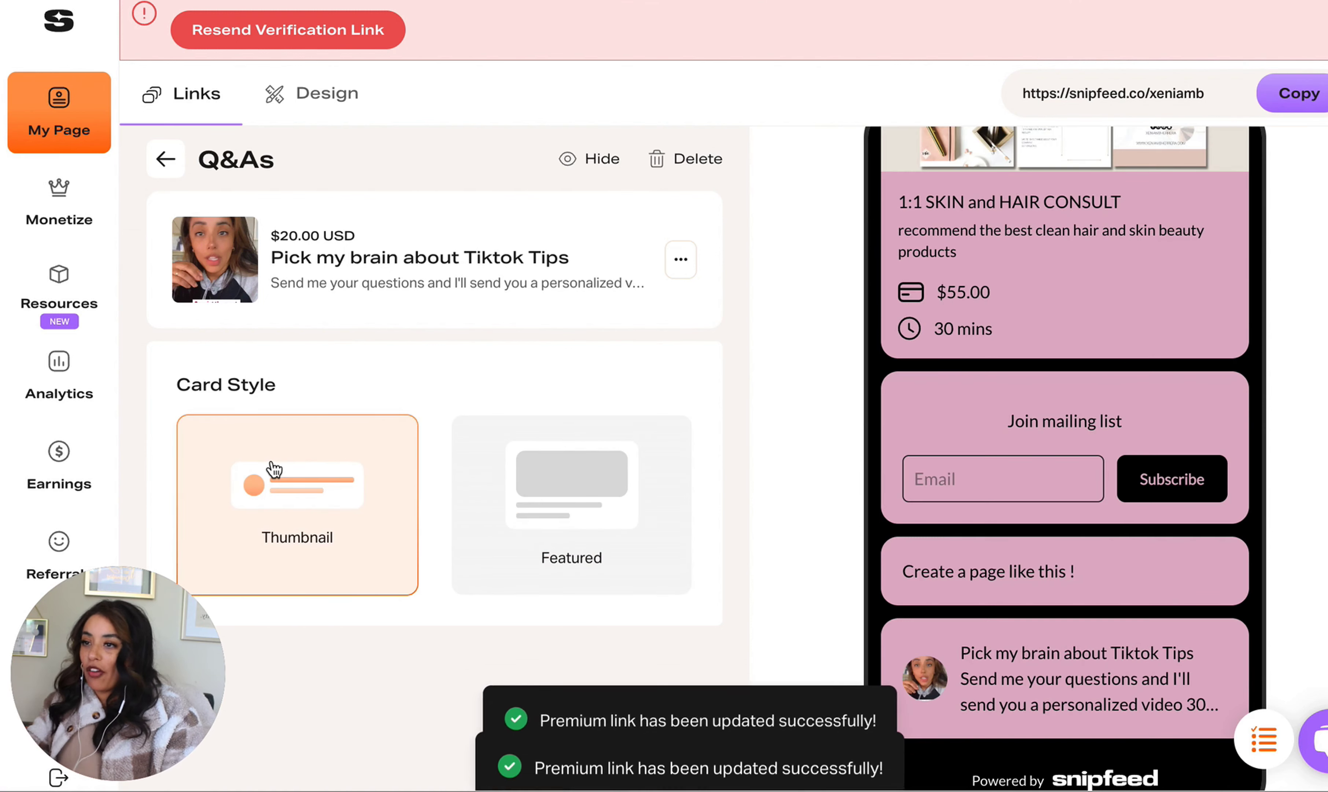
Step: Return to the page's block list and move the Q&As block to directly below the 1:1 Meeting block
left_click(166, 162)
scroll(348, 572, "down", 5)
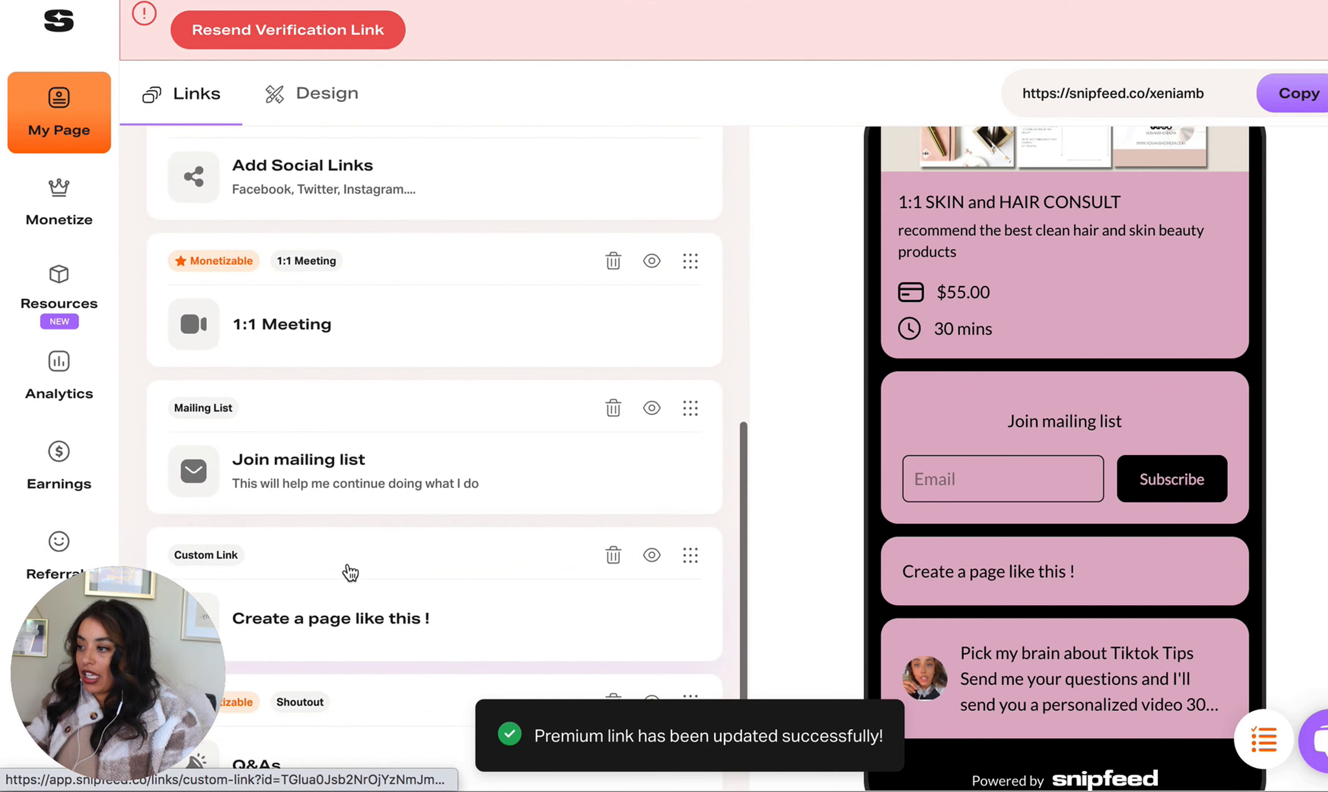
scroll(350, 572, "down", 2)
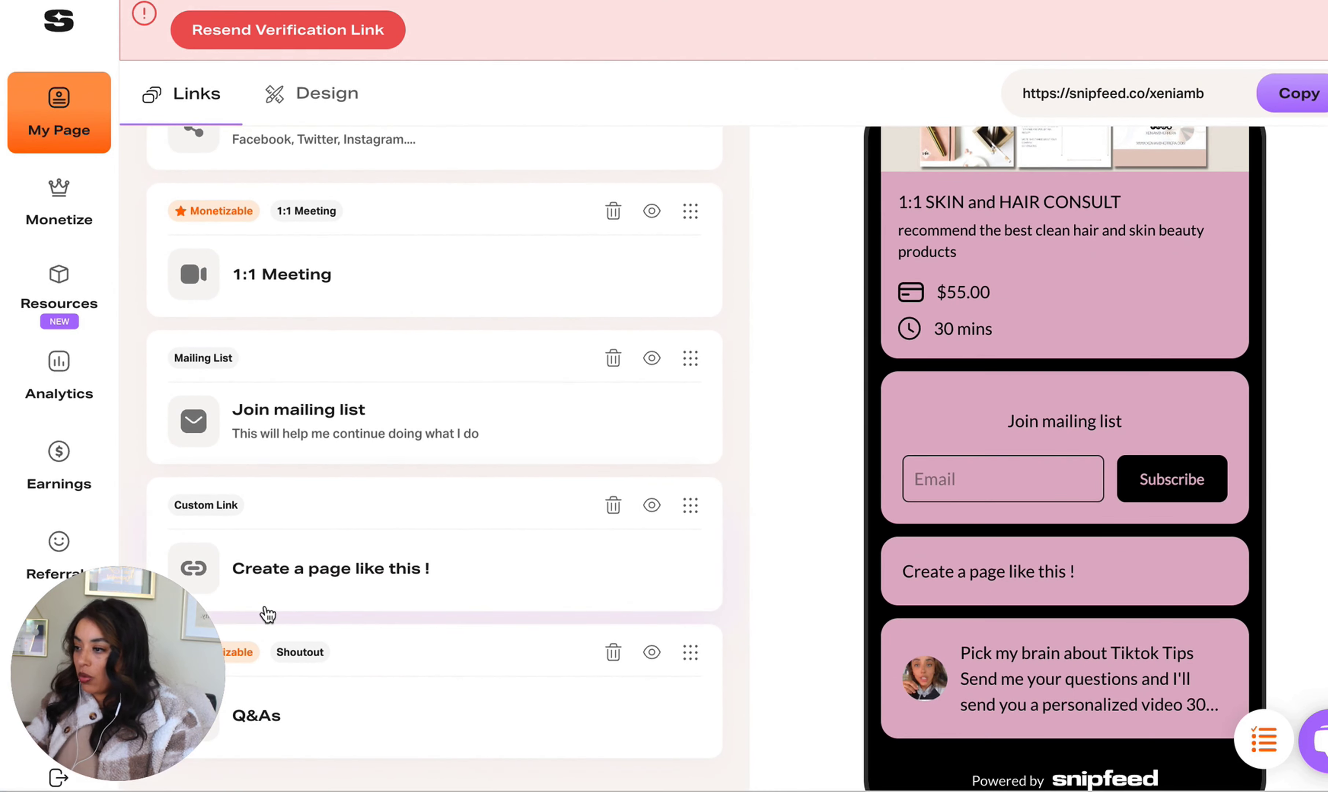
left_click_drag(203, 604, 934, 83)
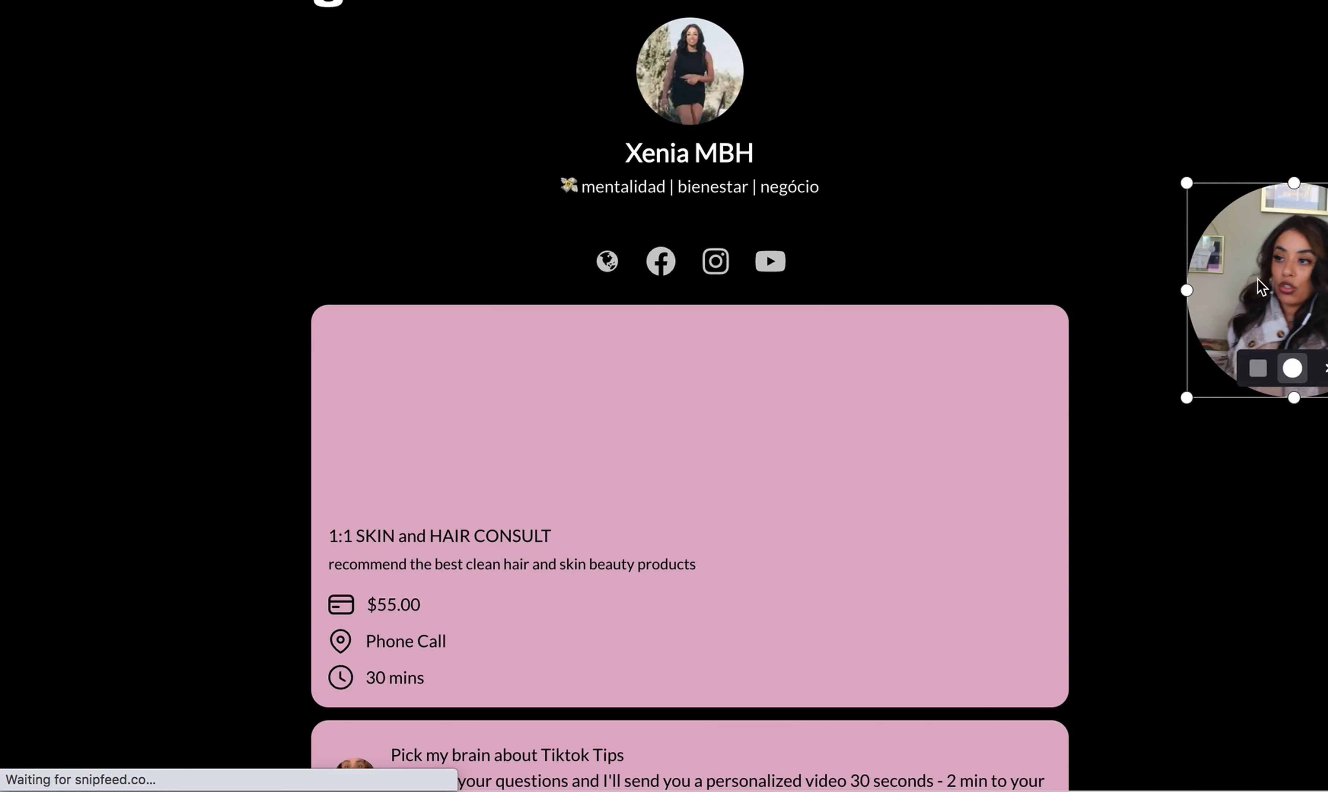
Step: On the live page, open the 1:1 skin and hair consult and select November 10, 2022 at 12:00 pm as the slot
left_click_drag(1257, 279, 1220, 107)
scroll(731, 463, "down", 2)
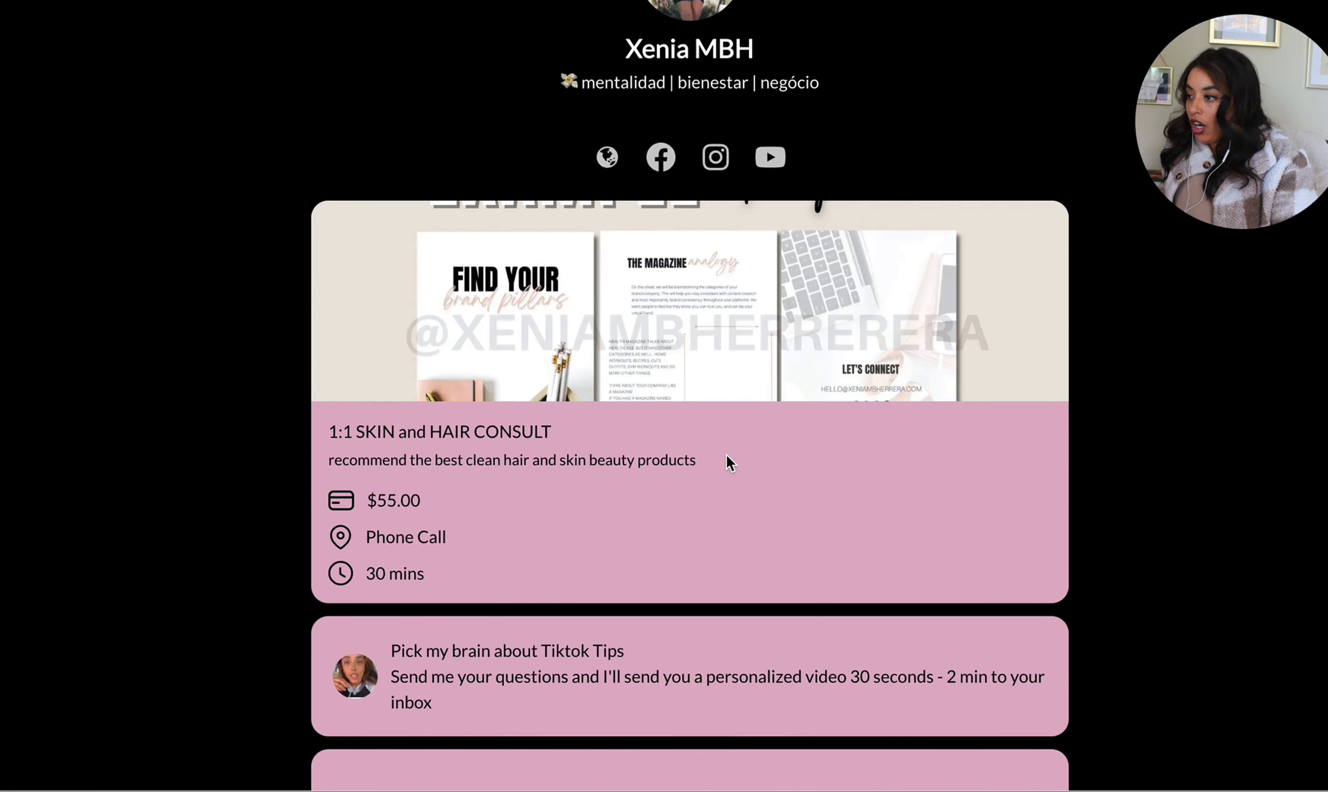
scroll(730, 463, "up", 2)
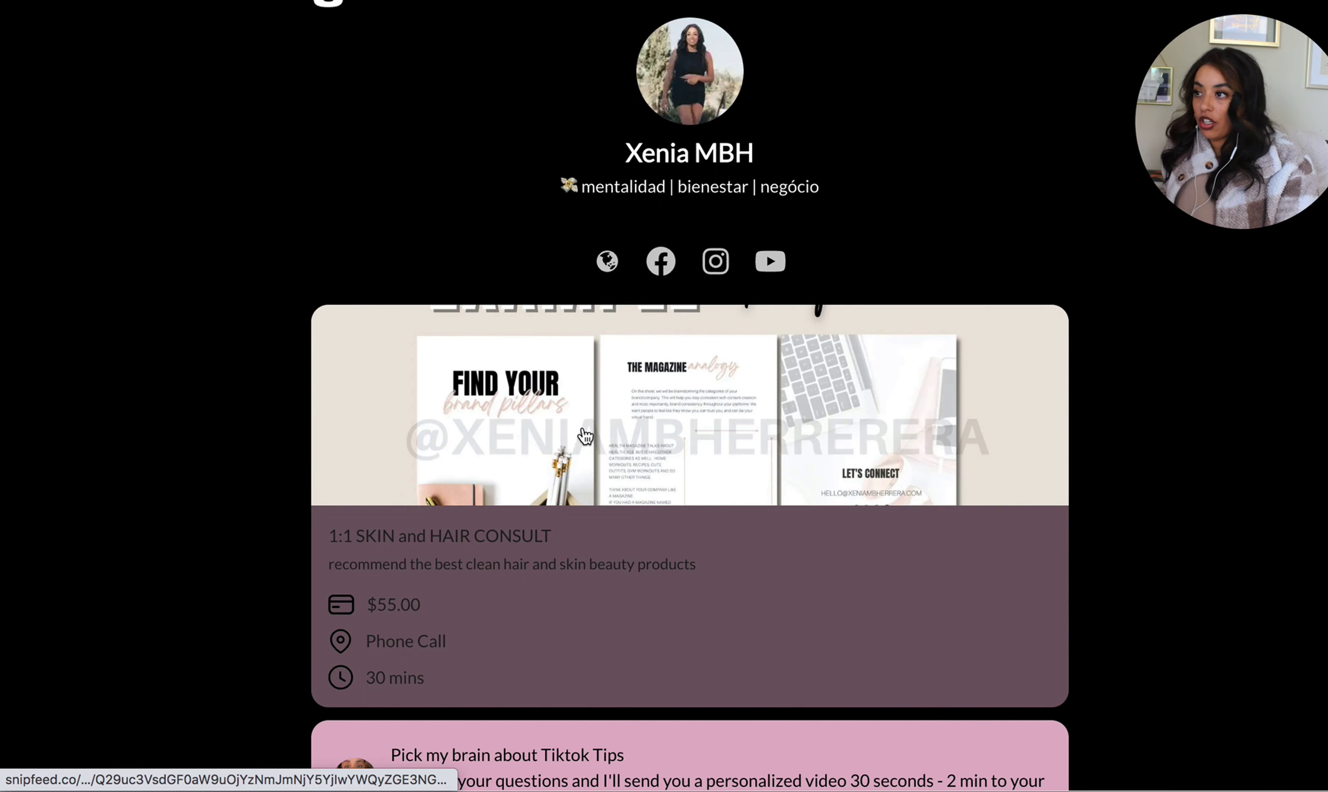
left_click(439, 645)
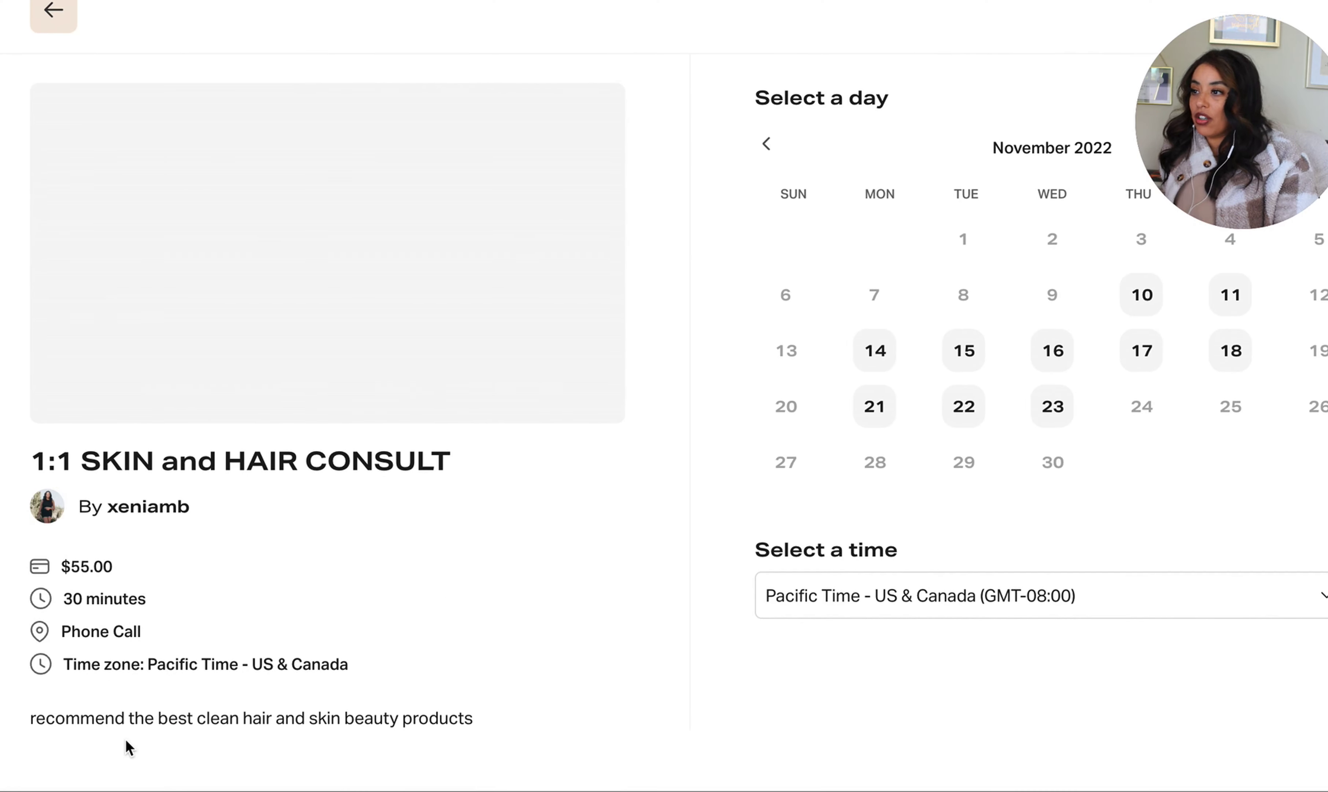
left_click(1145, 313)
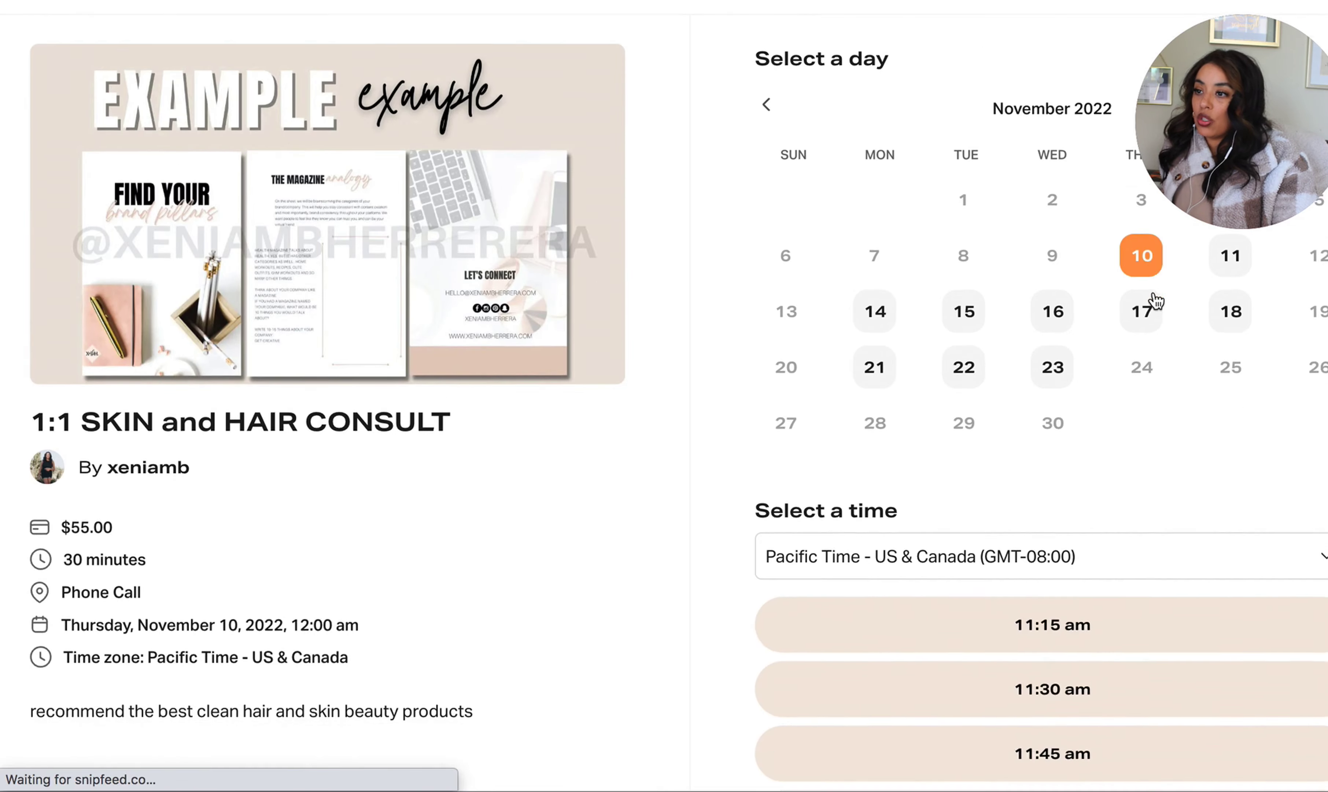
scroll(1153, 300, "down", 8)
left_click(1083, 294)
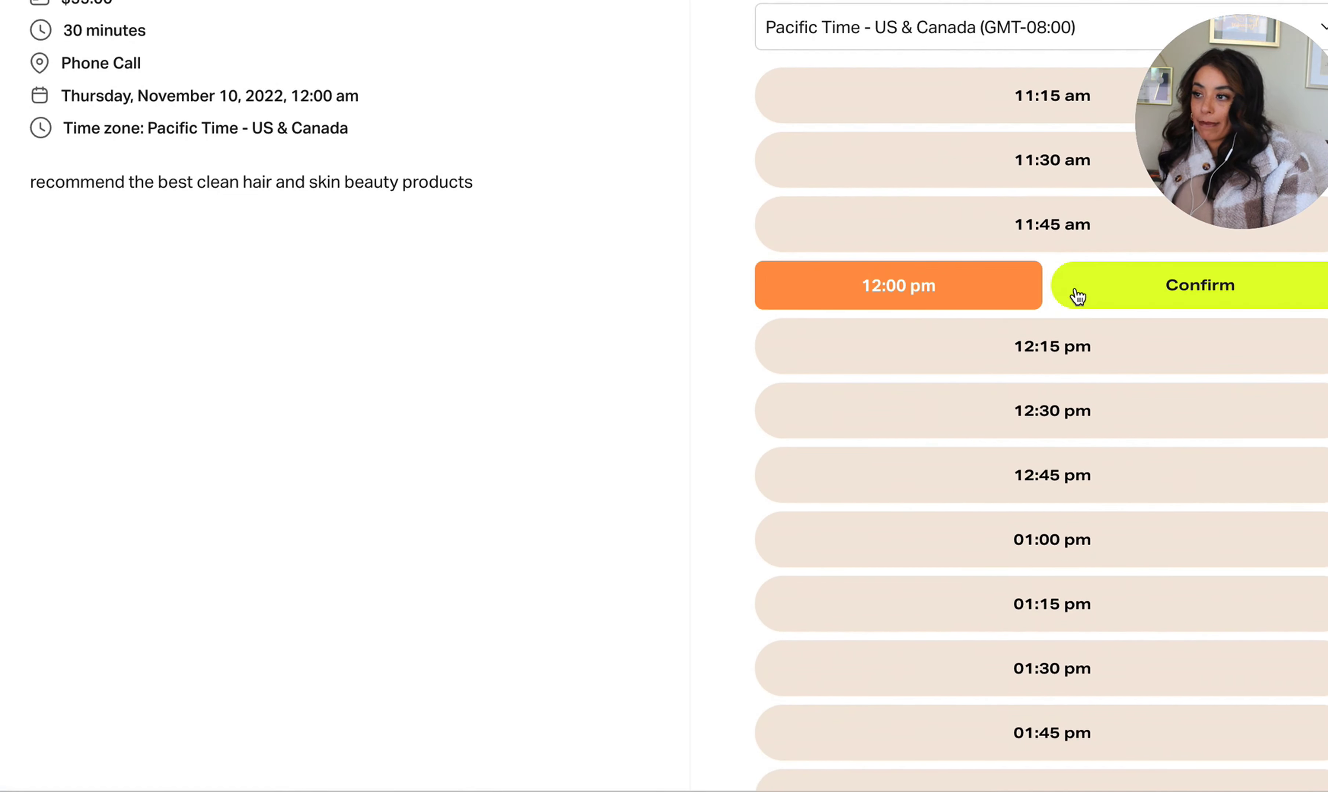
left_click(1077, 295)
Step: Review the consultation's booking form, order summary and payment section, and return to the live page
scroll(946, 220, "down", 6)
scroll(994, 457, "down", 2)
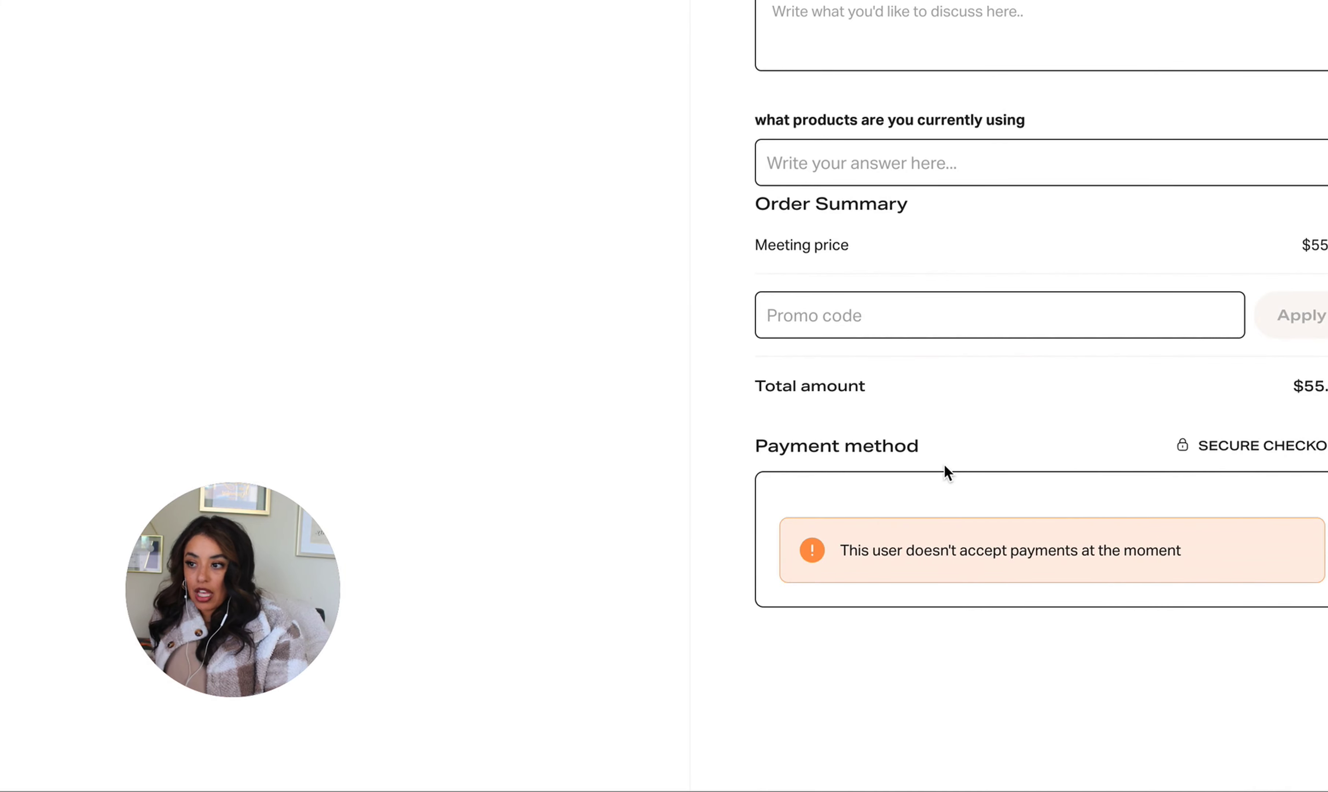
scroll(945, 466, "up", 10)
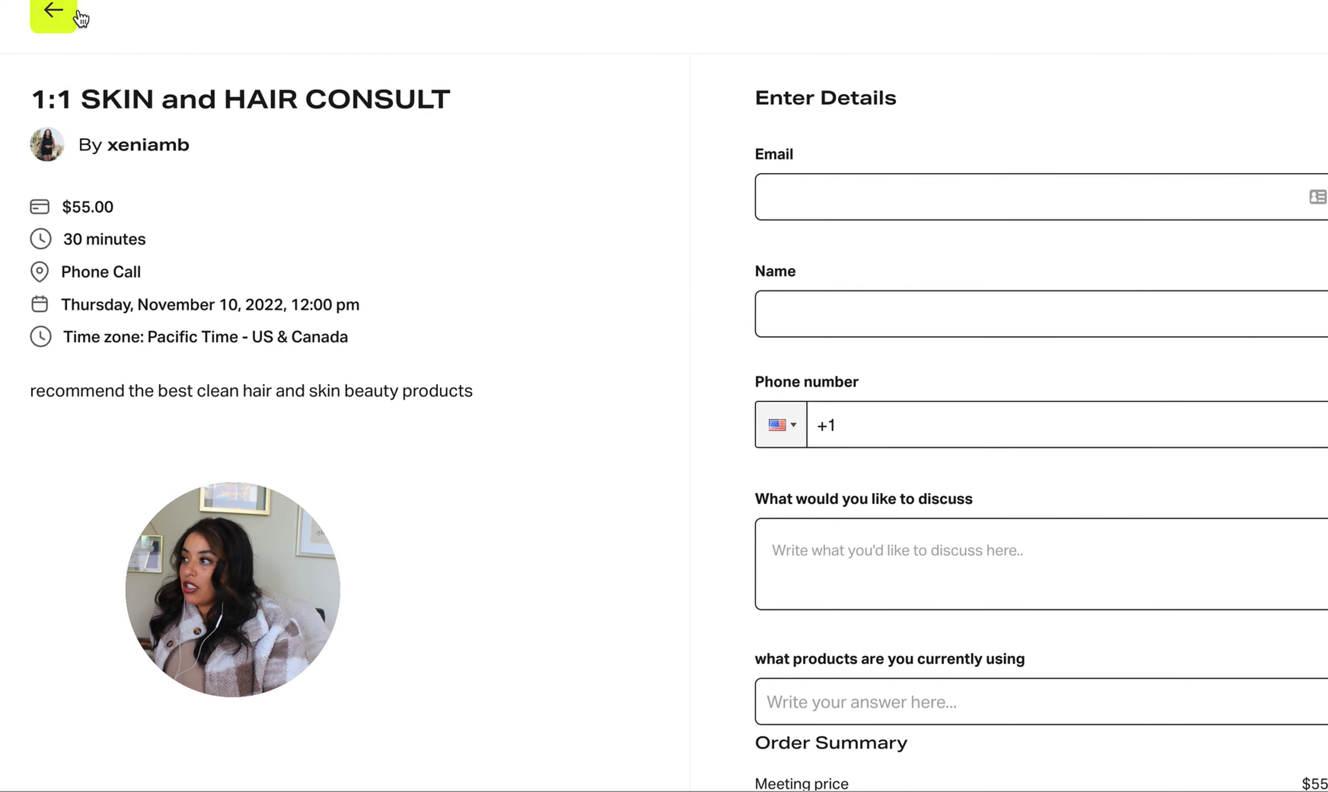
left_click(51, 12)
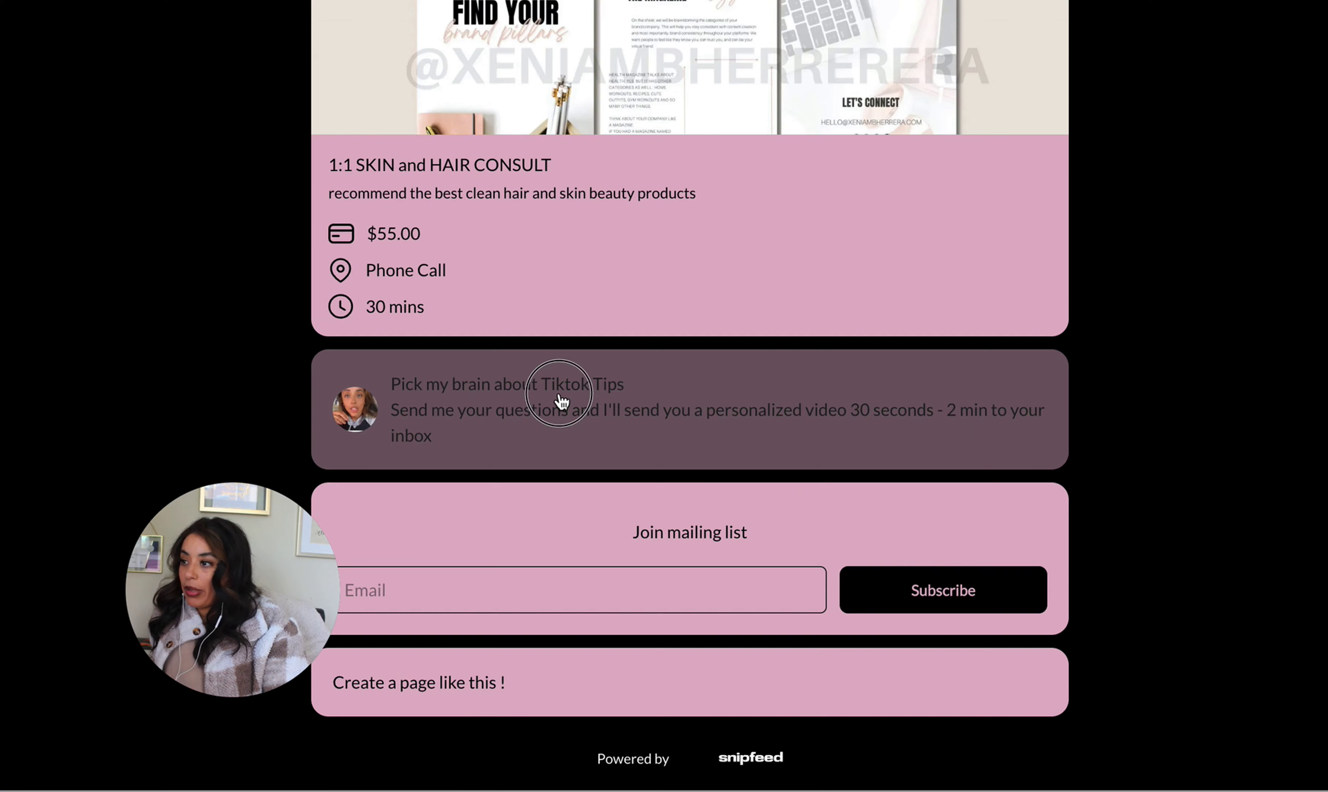
Step: Open the TikTok tips Q&A on the live page and review its purchase form, occasion options, minimum amount and custom questions
left_click(559, 399)
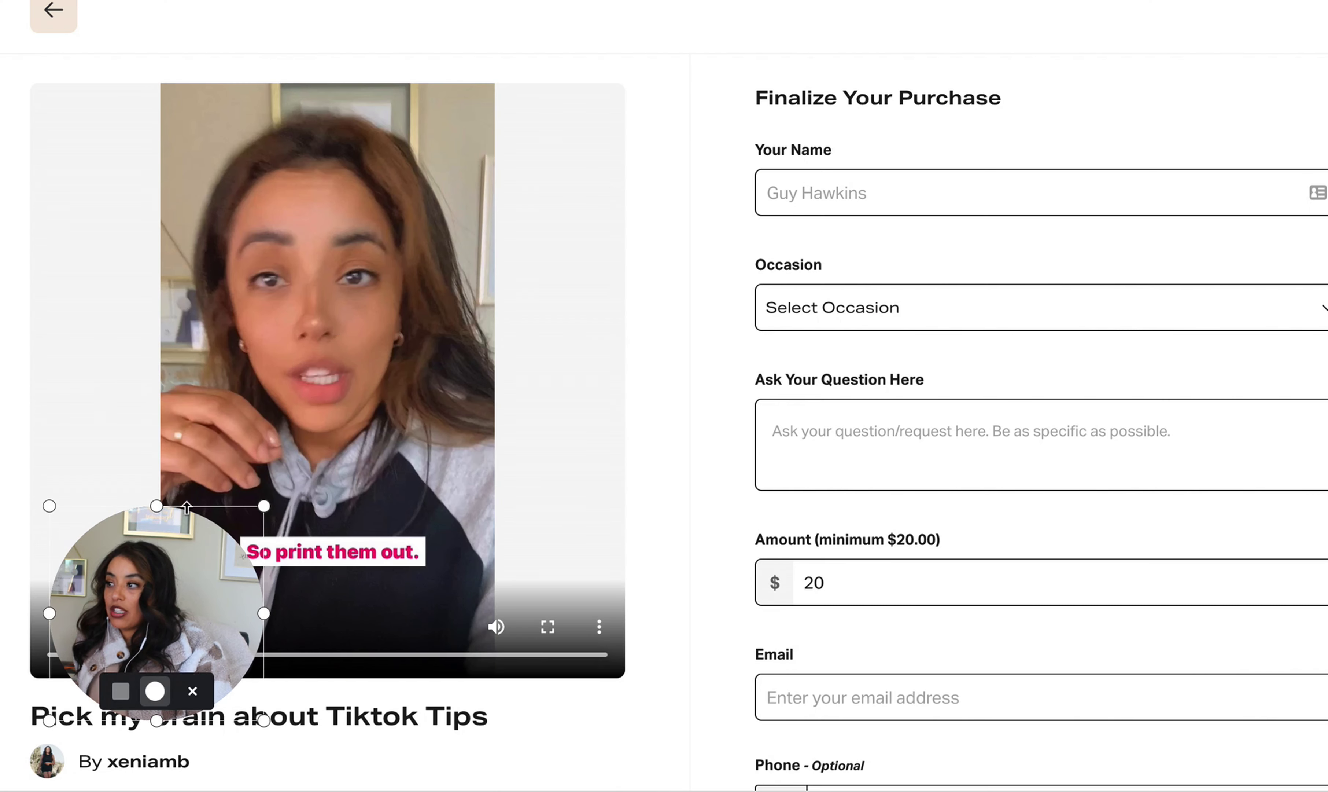
left_click_drag(149, 635, 117, 111)
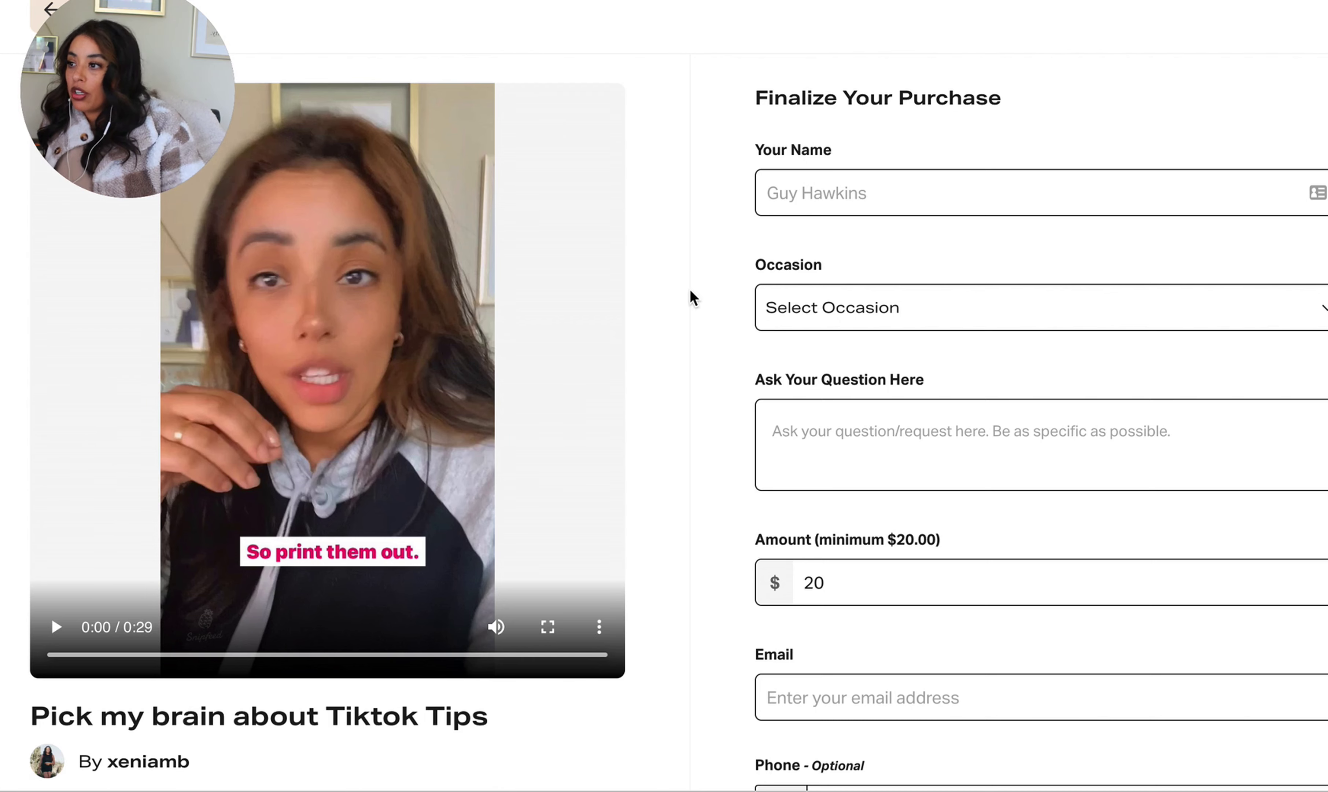
left_click(809, 307)
scroll(880, 184, "down", 3)
scroll(844, 127, "down", 5)
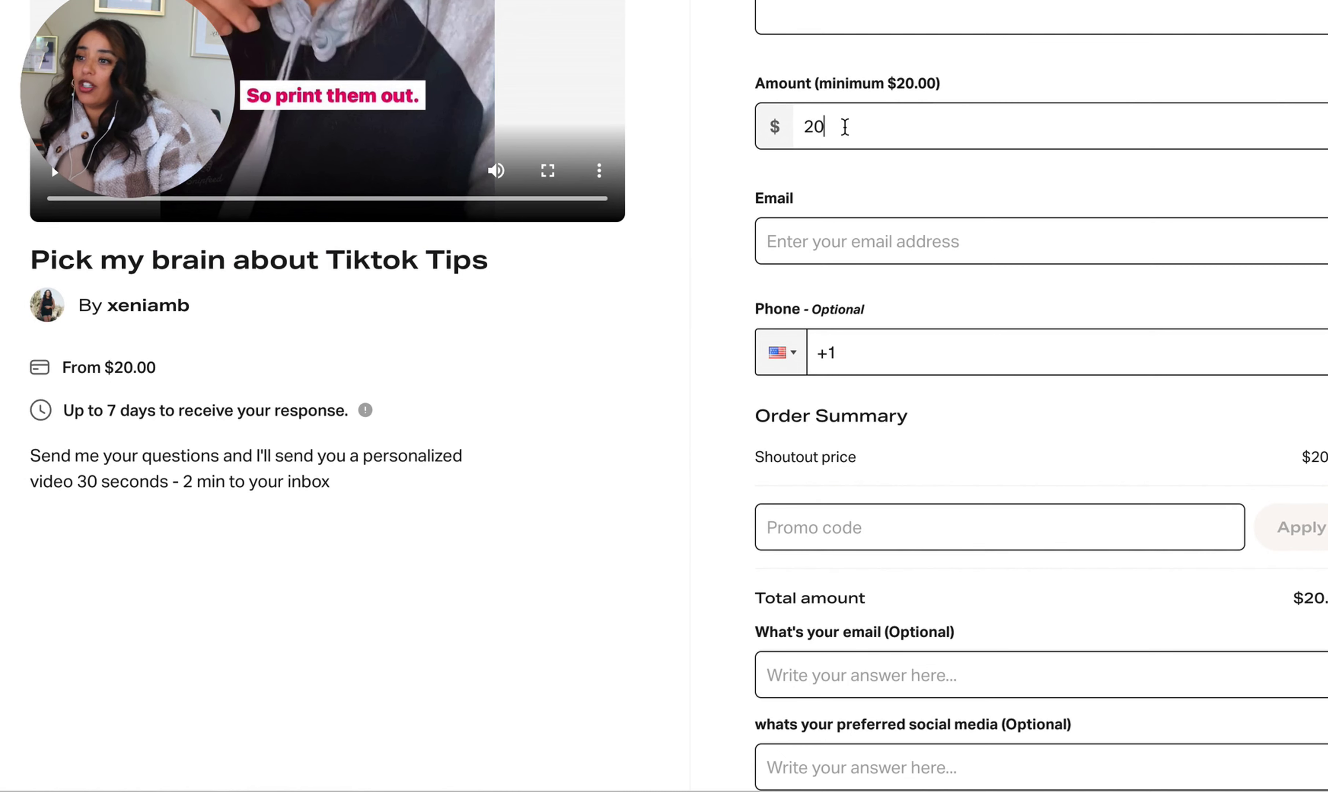
scroll(845, 127, "down", 4)
scroll(895, 418, "up", 1)
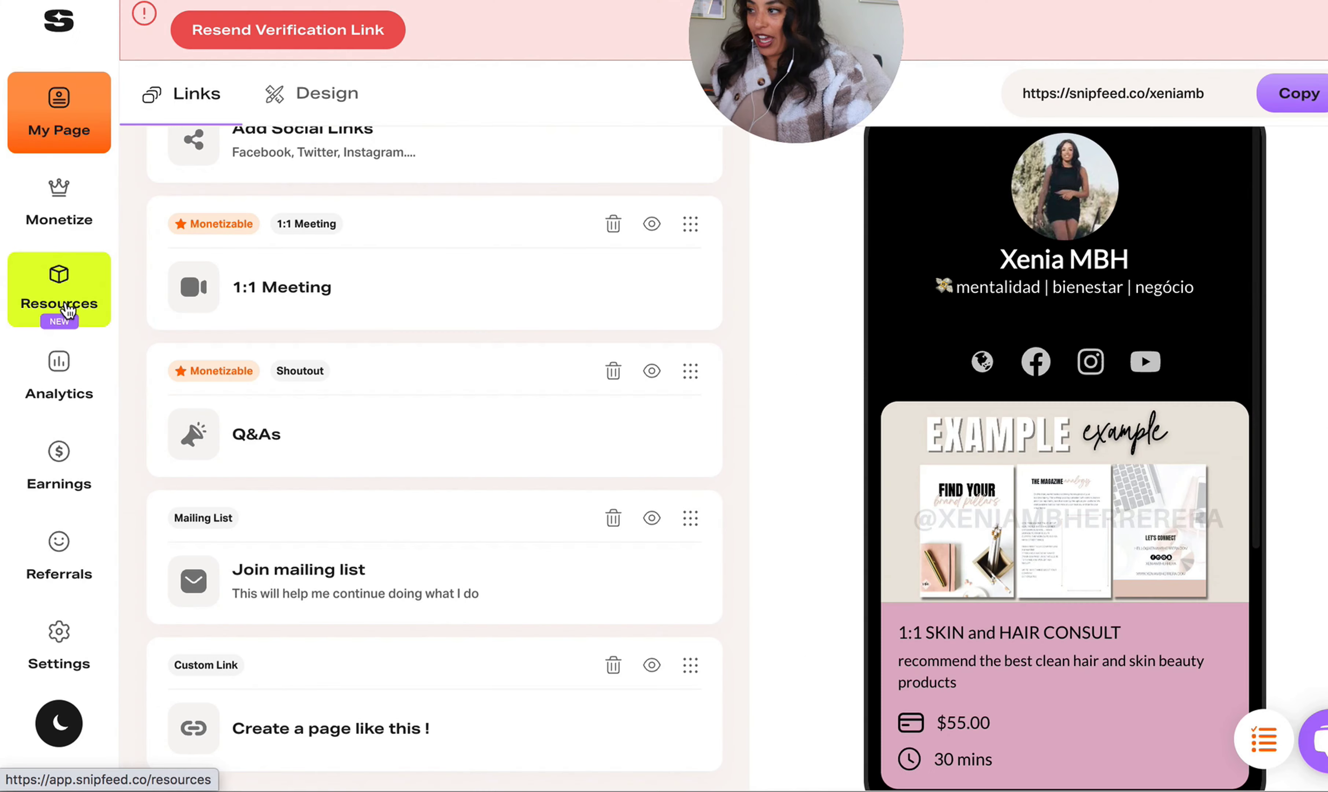
Step: Create a new livestream titled "LIVE STREAM EXAMPLE" with the description "info here"
left_click(73, 218)
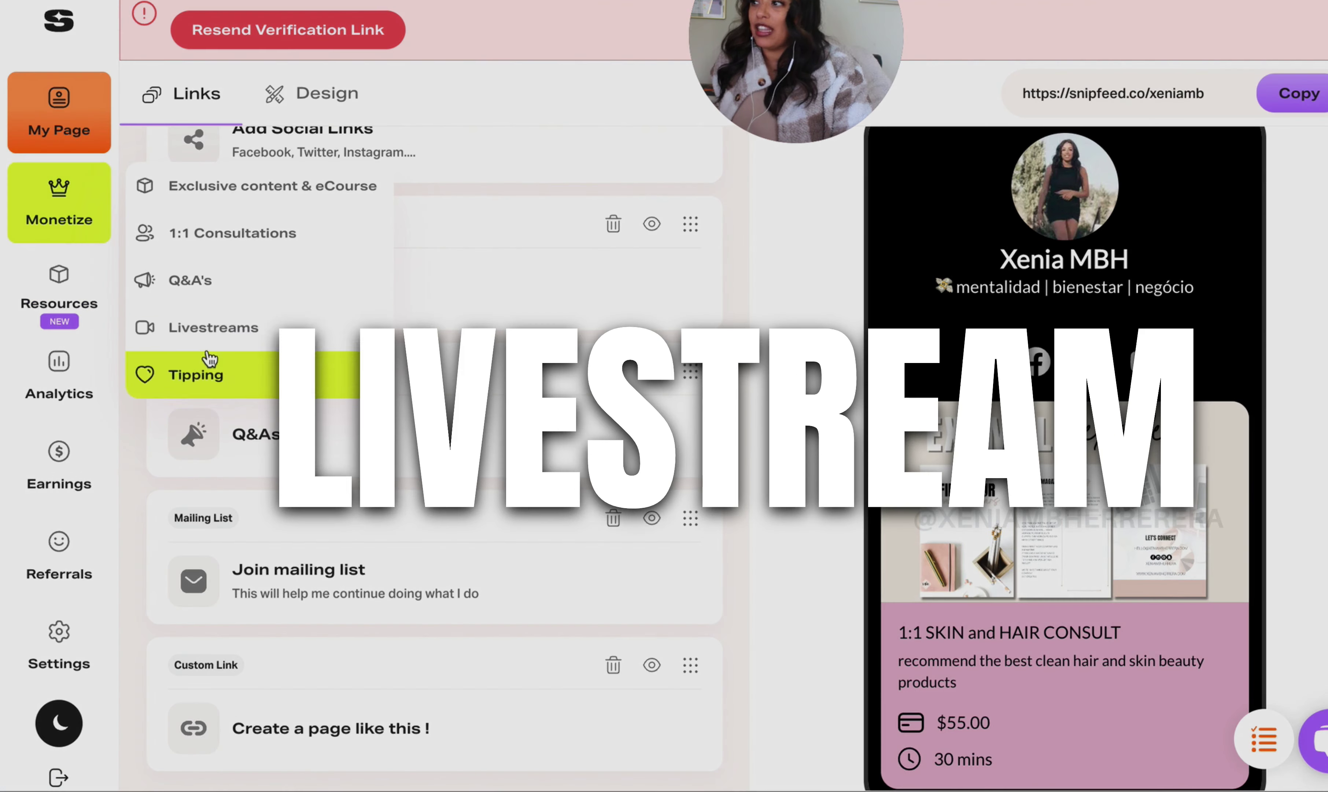
left_click(208, 302)
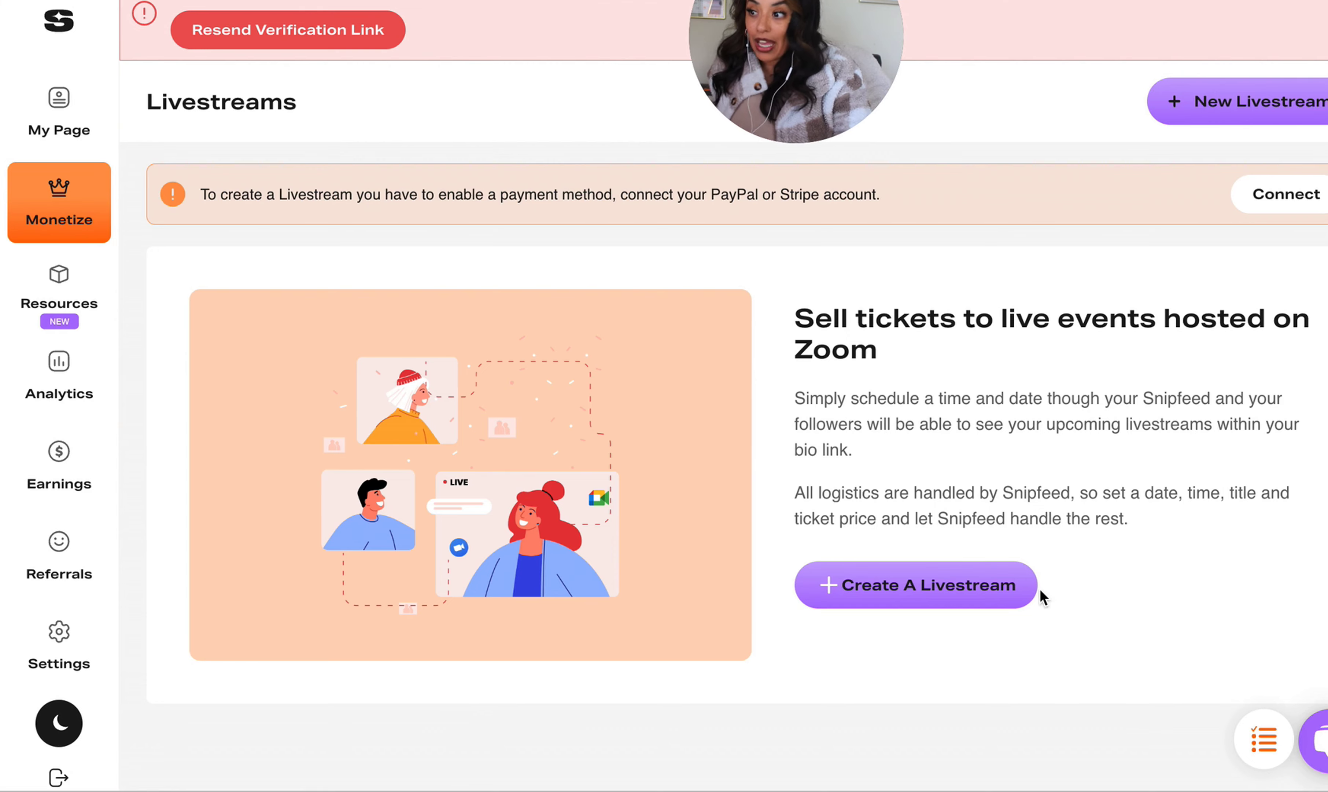
left_click(964, 596)
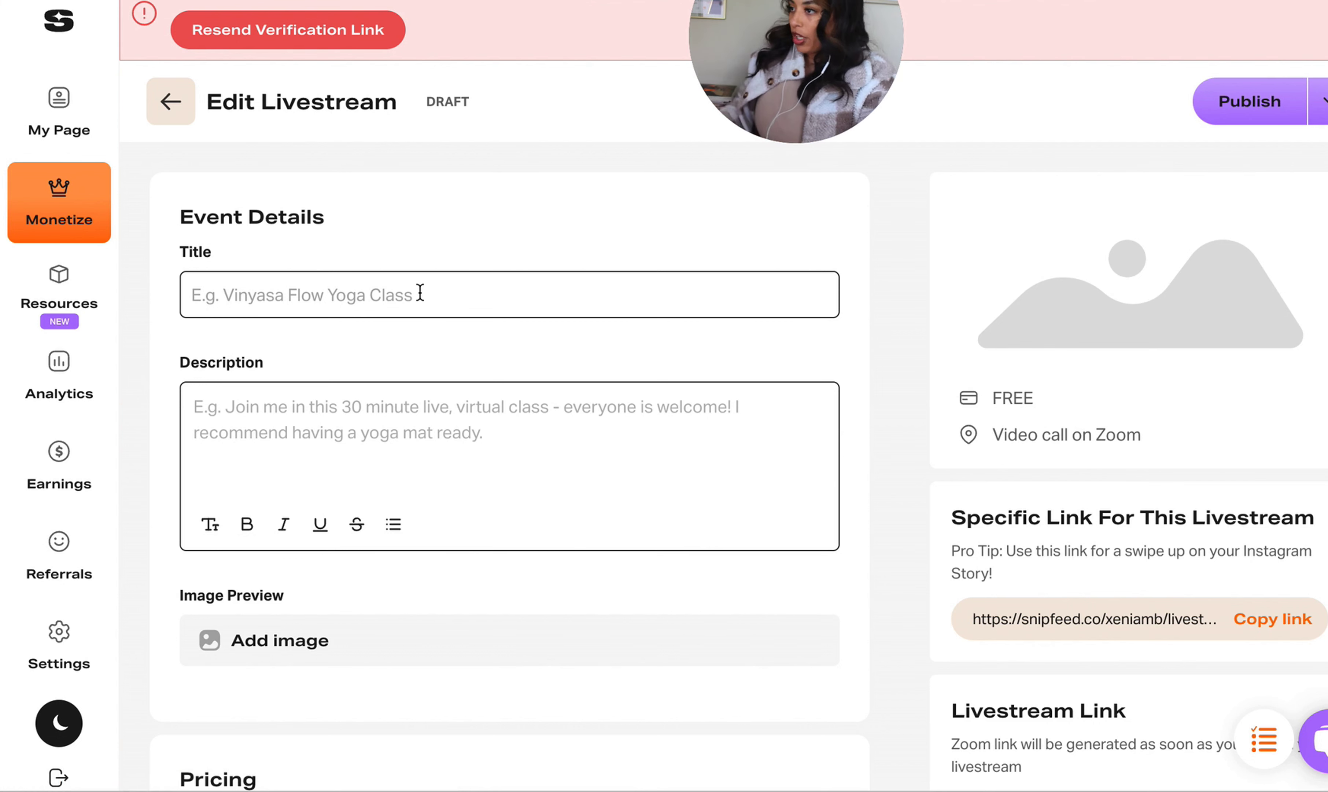
type("LIVE STREAM EXAMPLE")
left_click(372, 393)
type("info here")
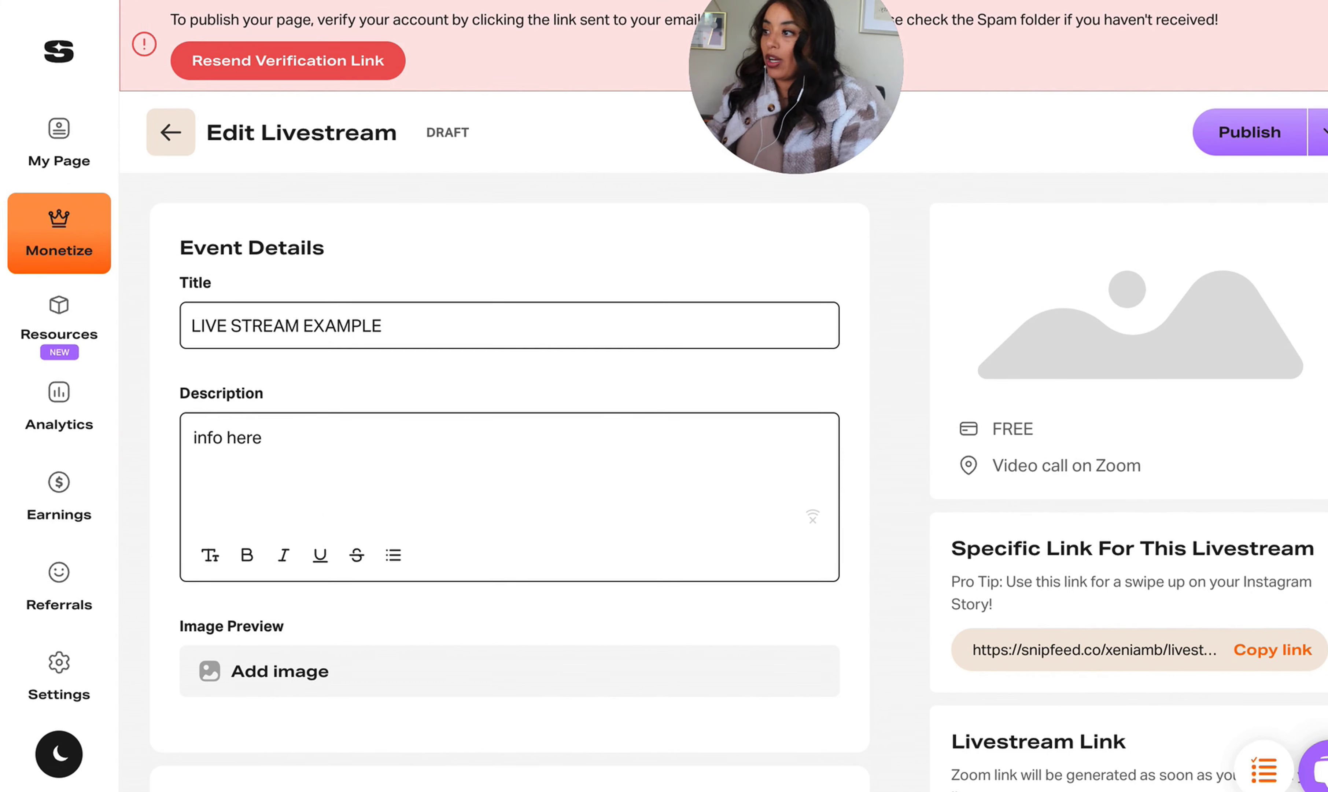
Step: Upload MOCKUP TEMPLATE.jpg as the livestream's cover image, adjust the crop area and save the crop
scroll(368, 688, "down", 5)
left_click(318, 356)
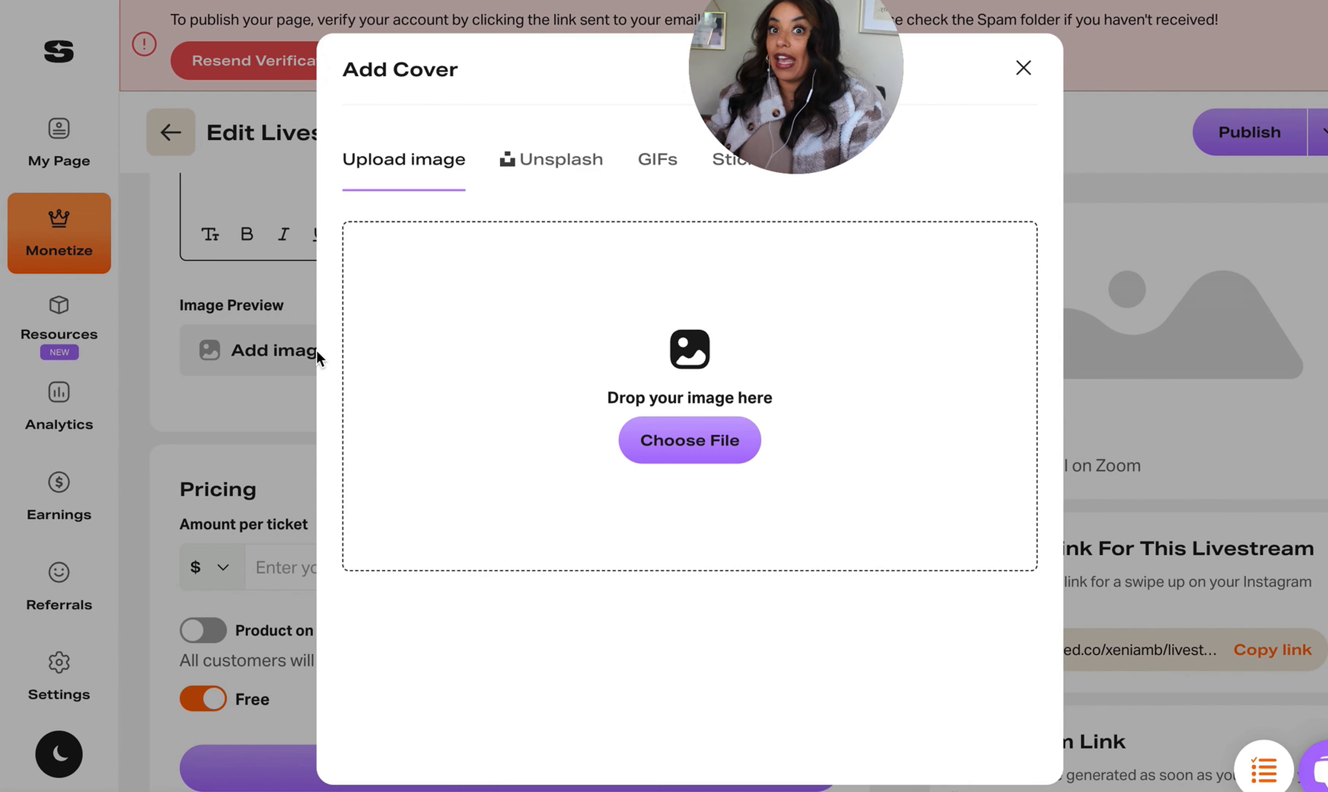
left_click(702, 450)
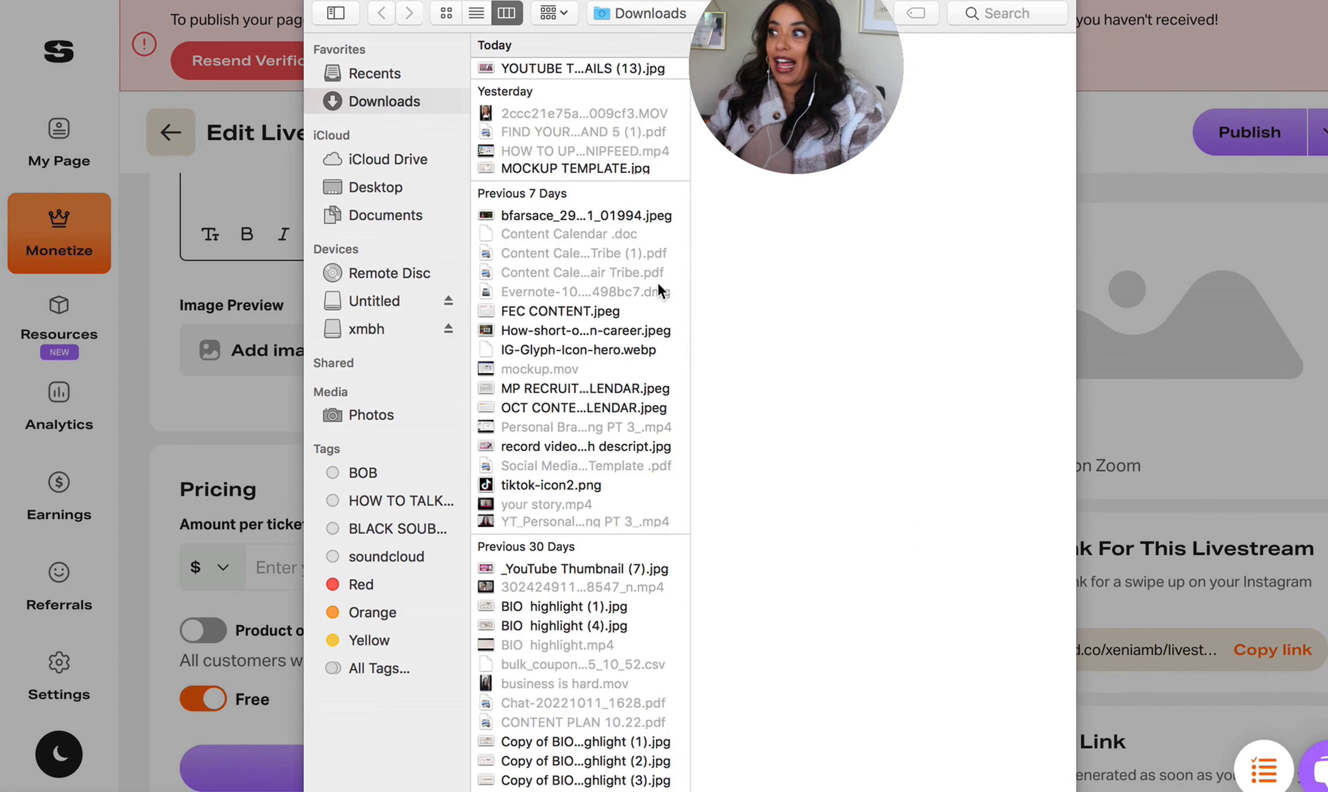
left_click(546, 169)
double_click(547, 169)
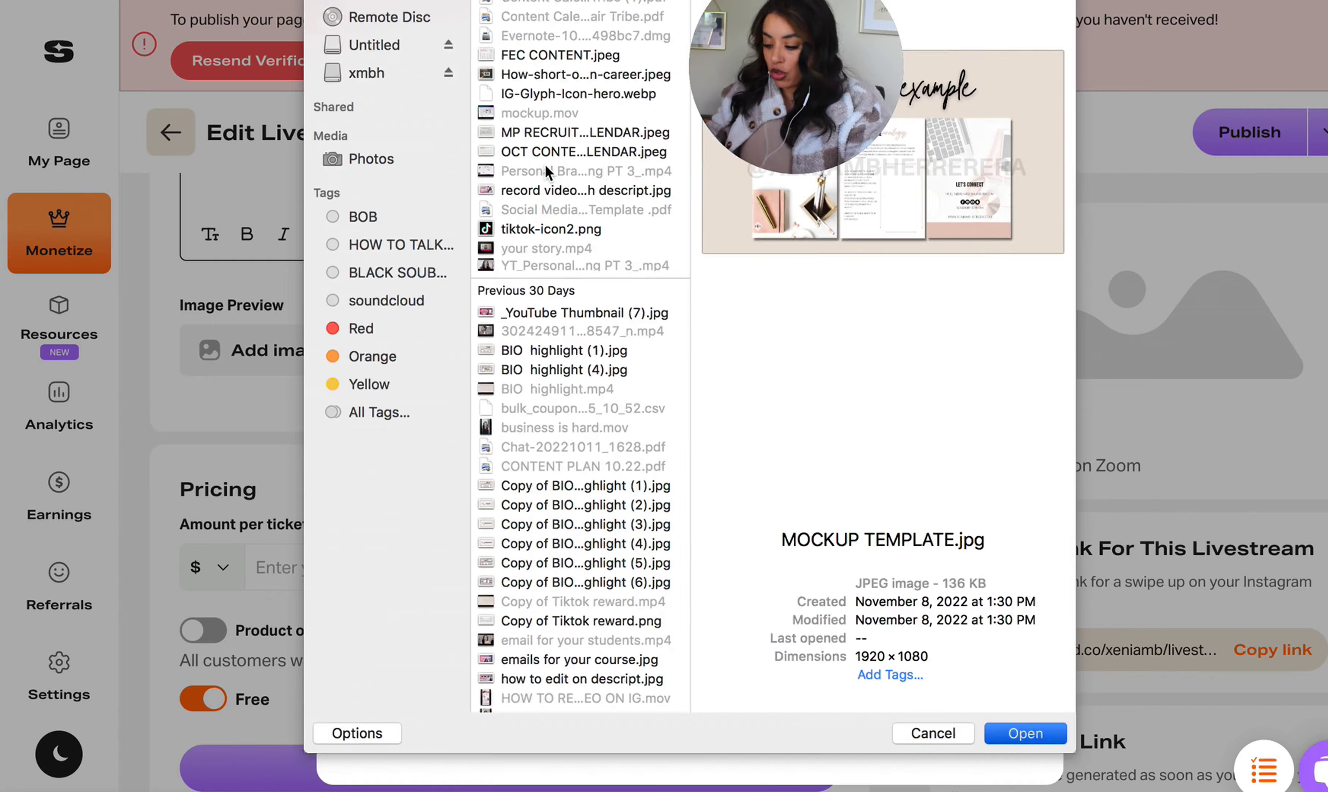
left_click_drag(583, 319, 584, 293)
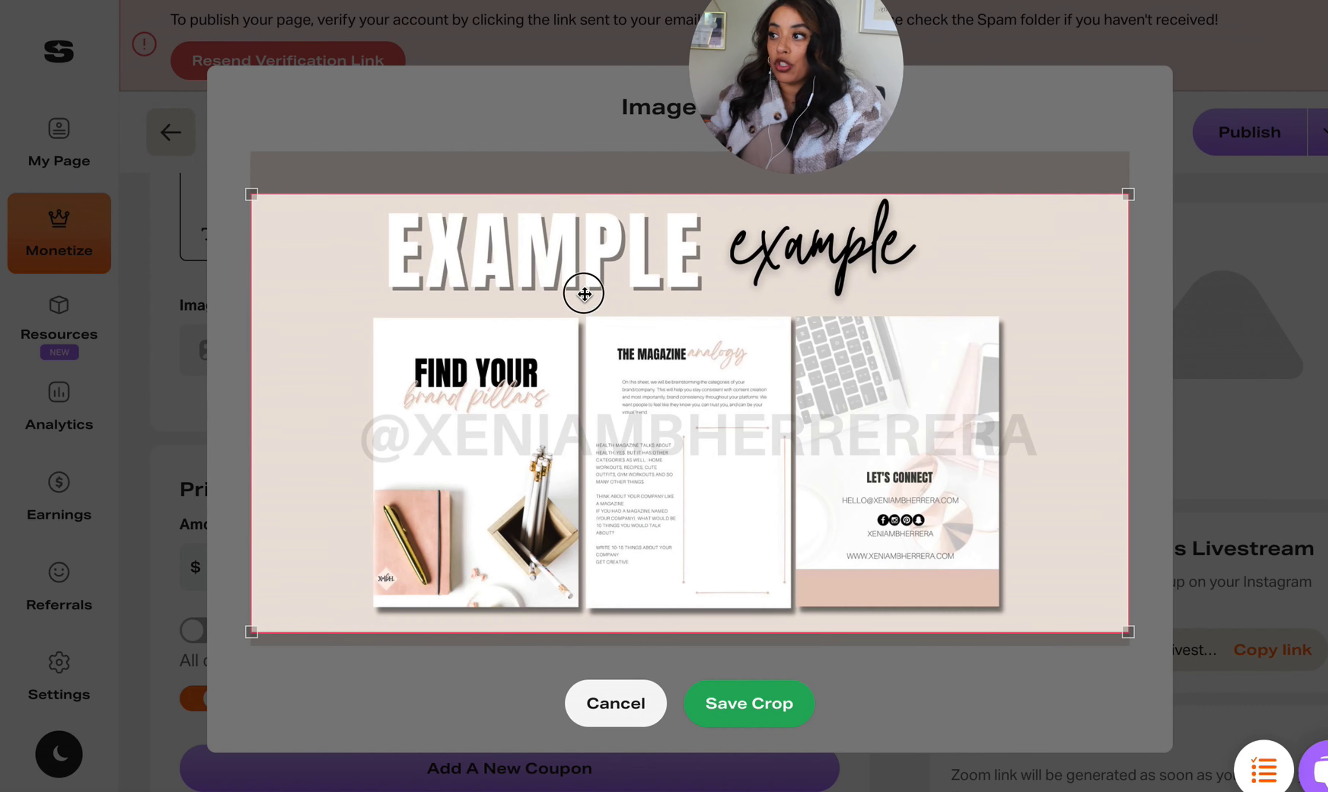
left_click(741, 703)
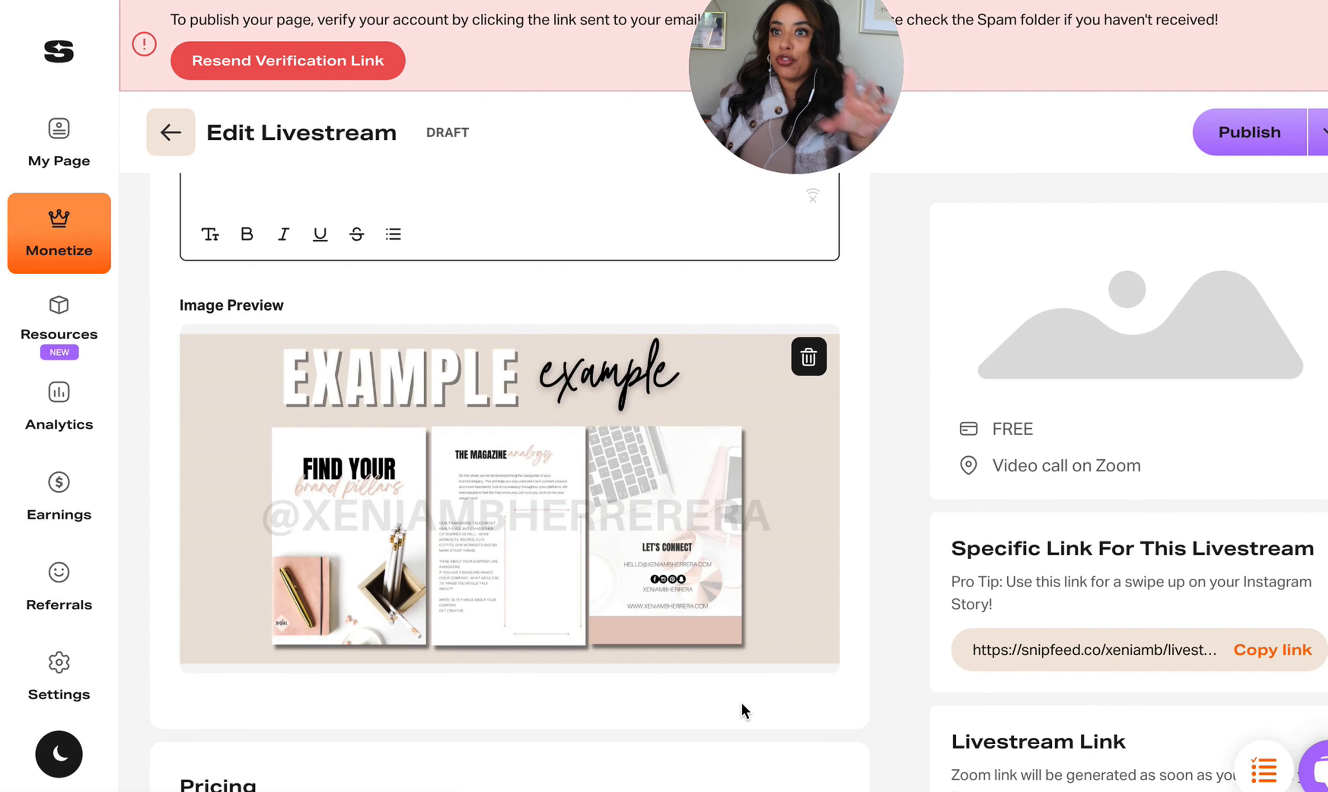
Step: Set the livestream's ticket price to $100, mark it as on sale and limit registration to 10 attendees
scroll(210, 515, "down", 5)
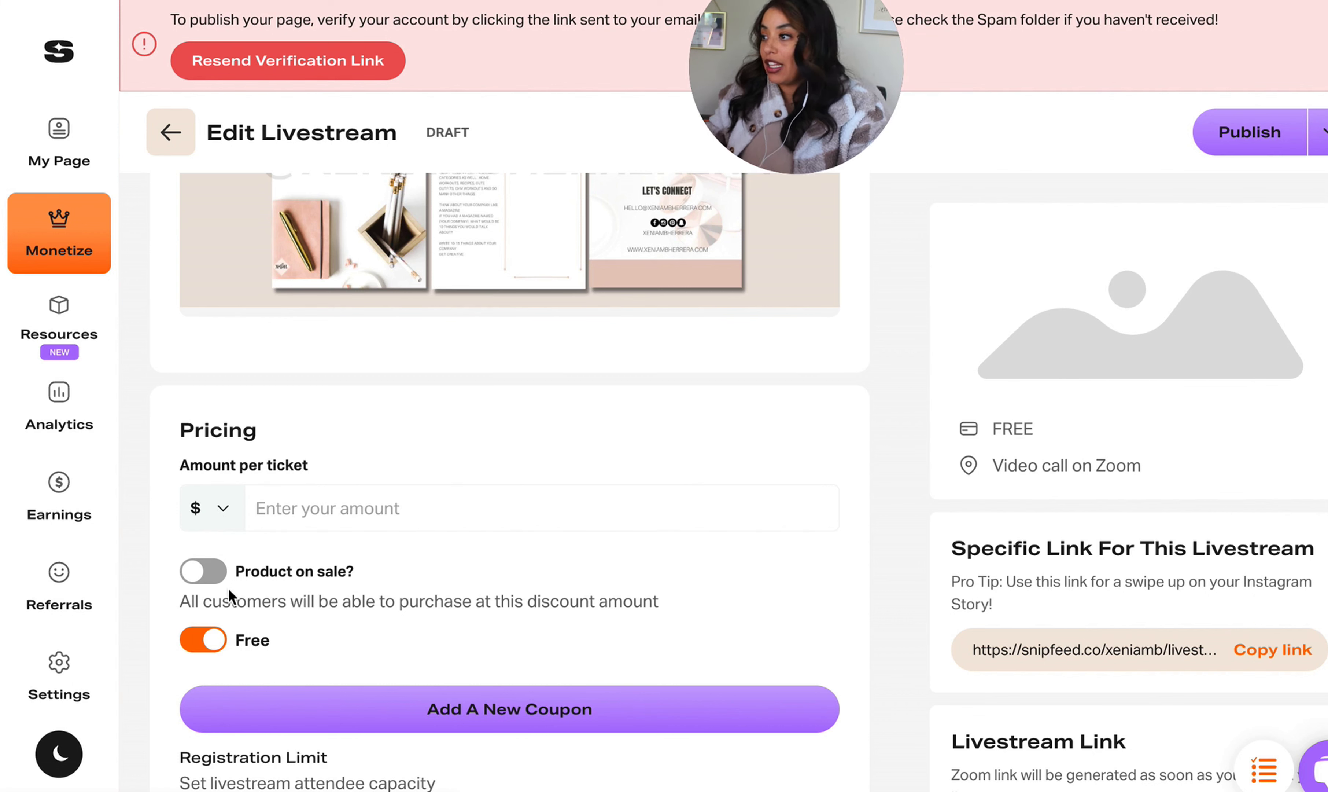
left_click(280, 508)
type("100")
left_click(231, 659)
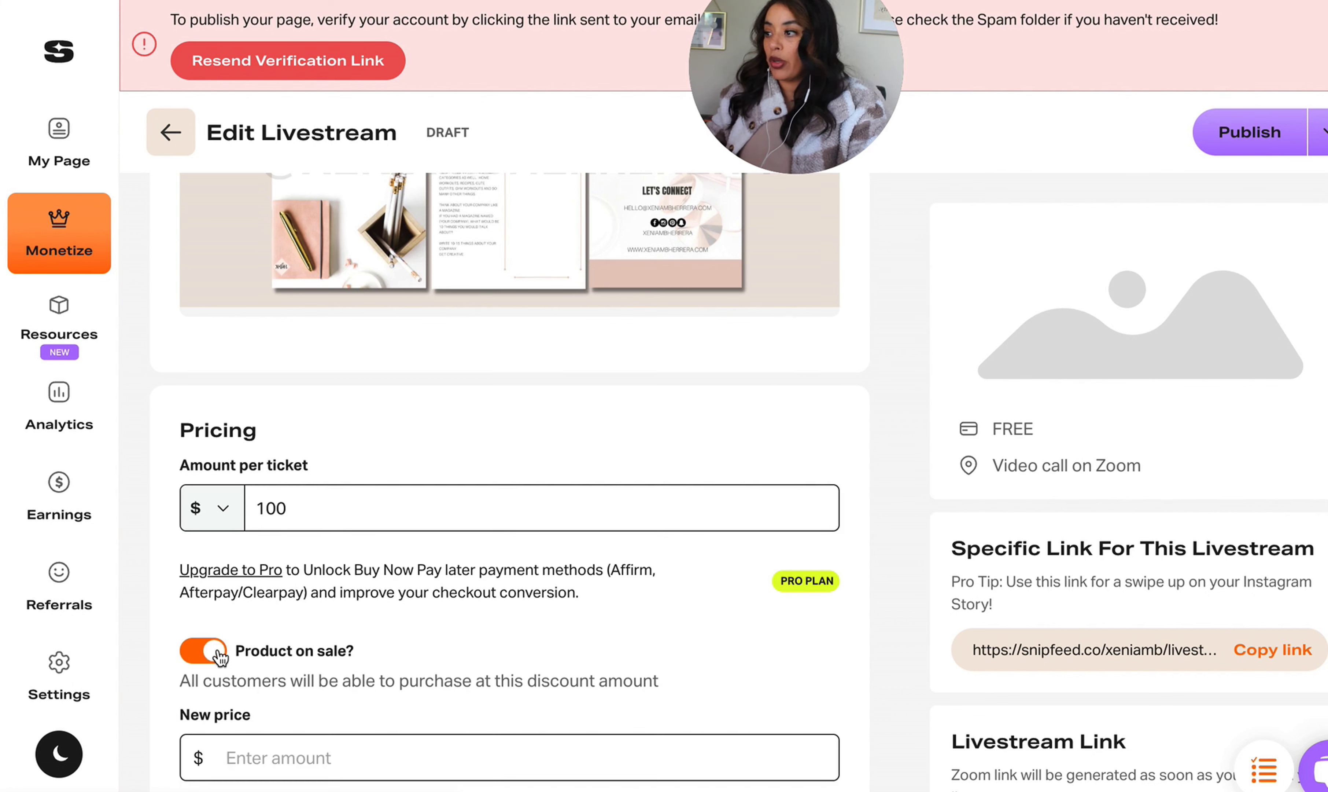
scroll(223, 658, "down", 5)
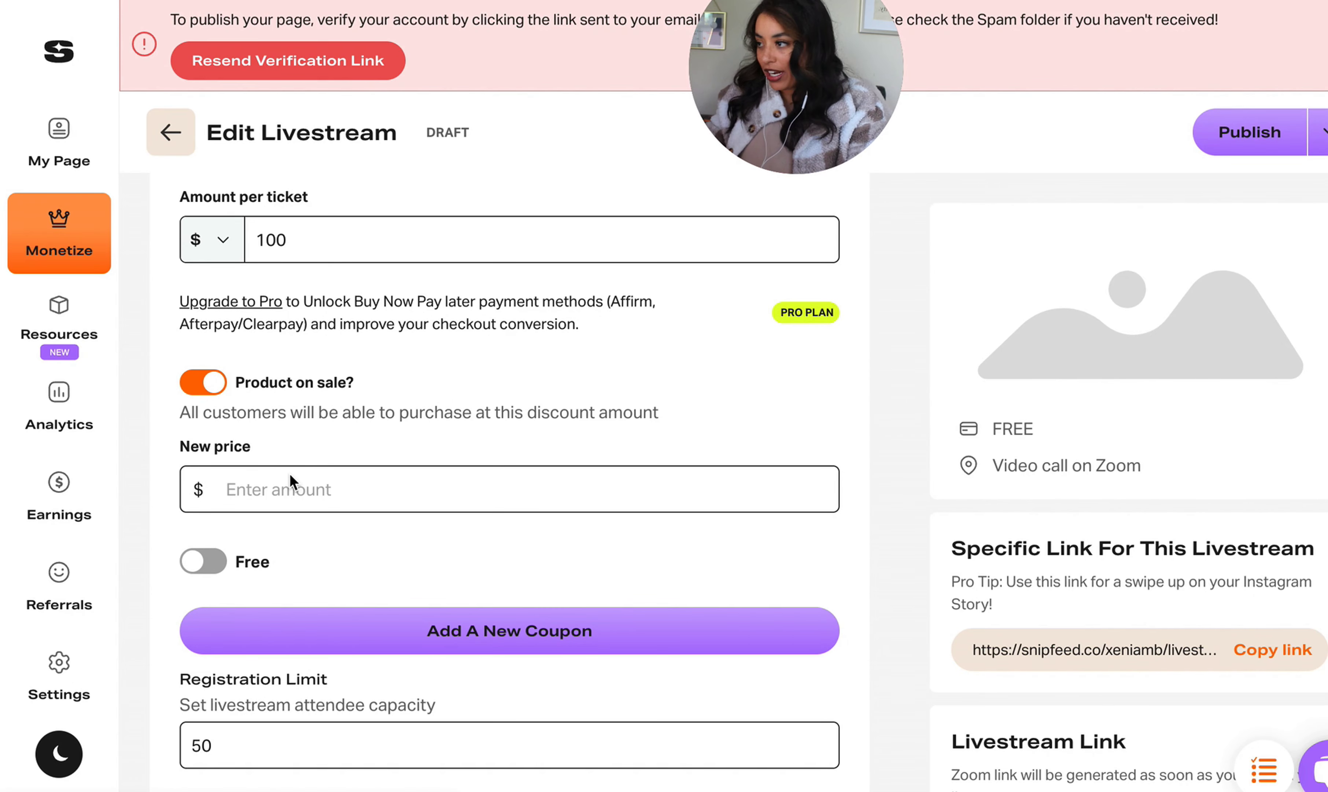
left_click(289, 501)
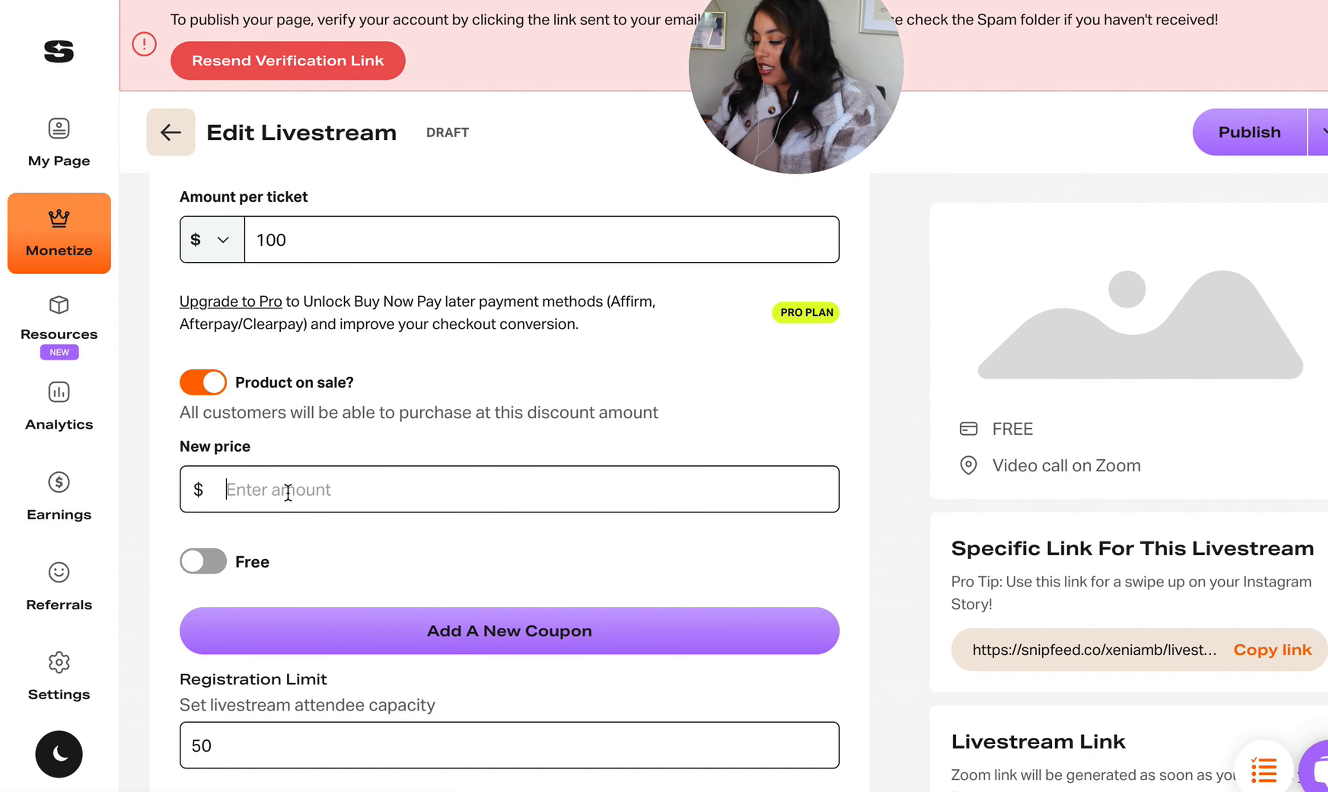
scroll(268, 375, "down", 5)
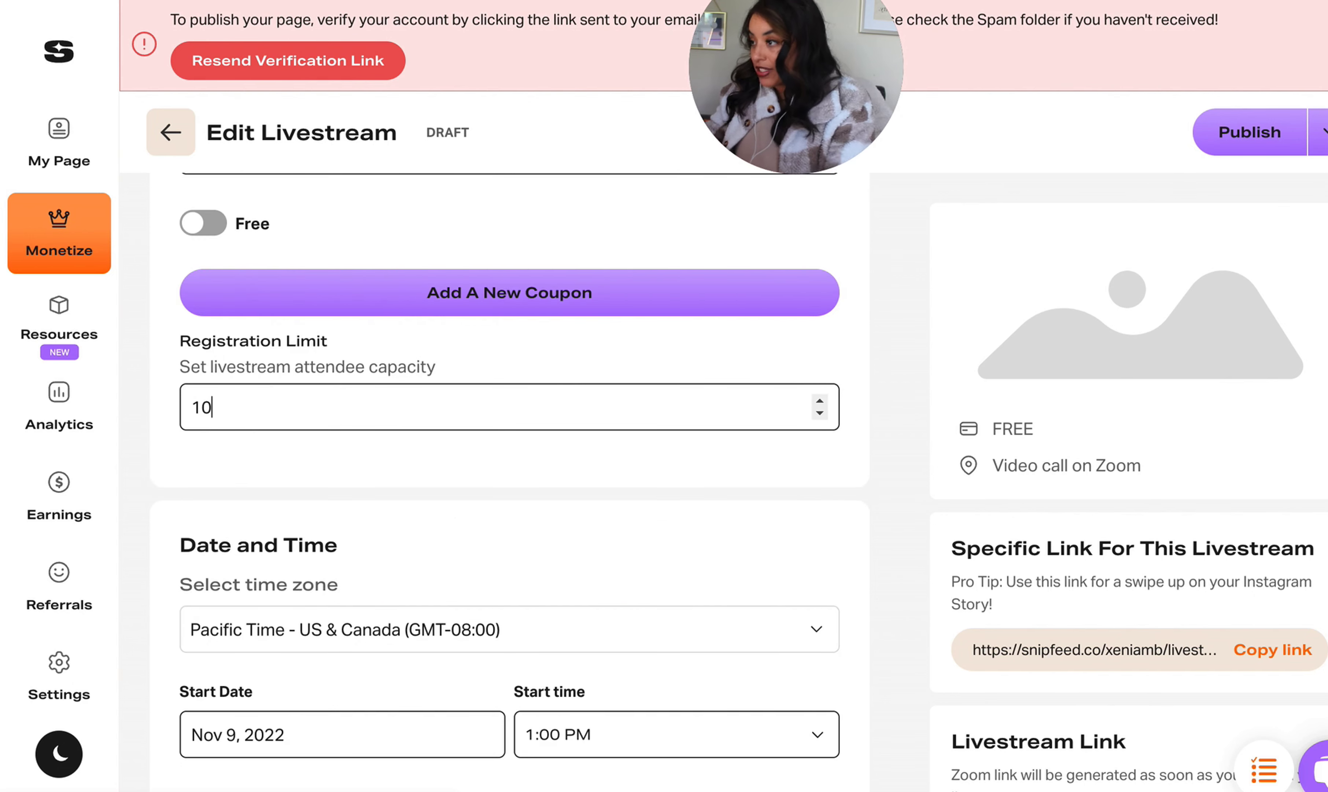
Step: Schedule the livestream for Nov 11, 2022 at 11:00 AM with a 90 min duration
scroll(593, 388, "down", 5)
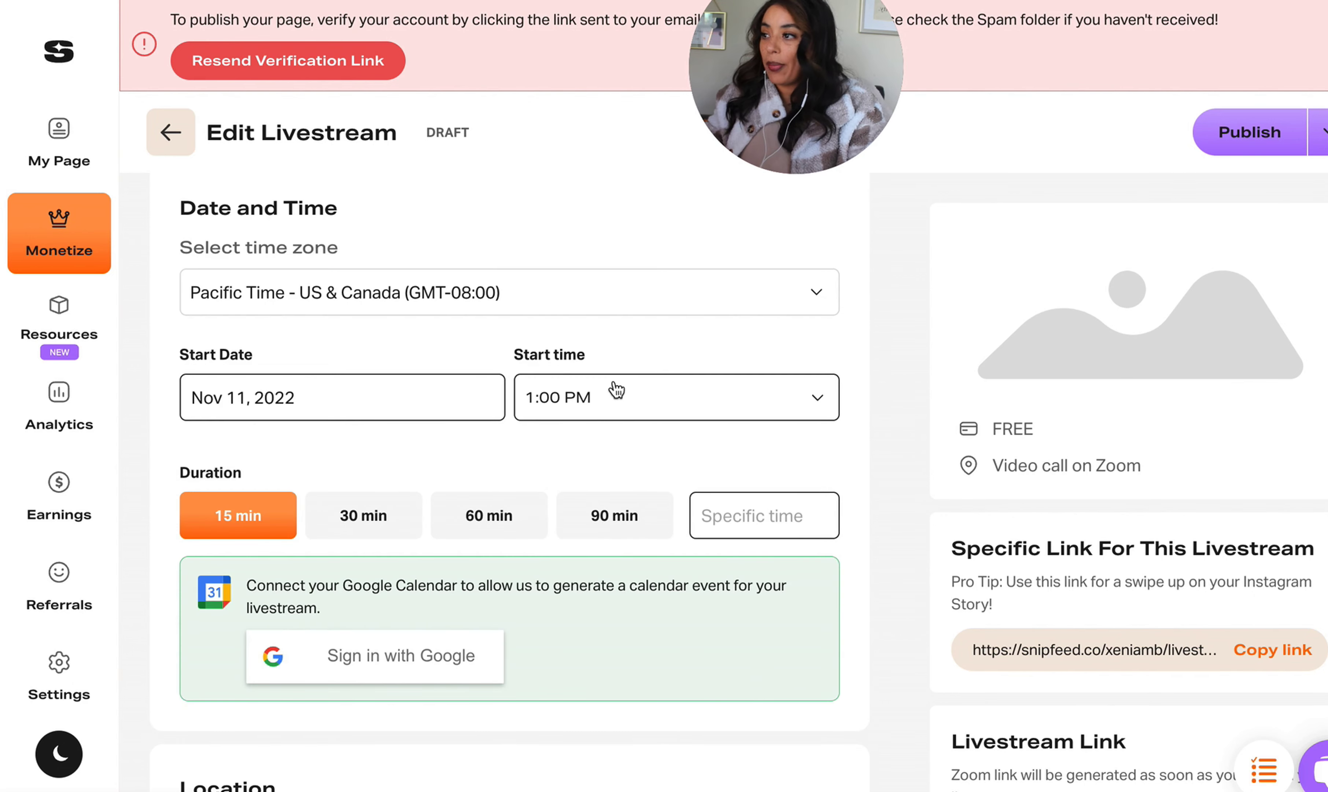
left_click(584, 400)
scroll(584, 558, "down", 10)
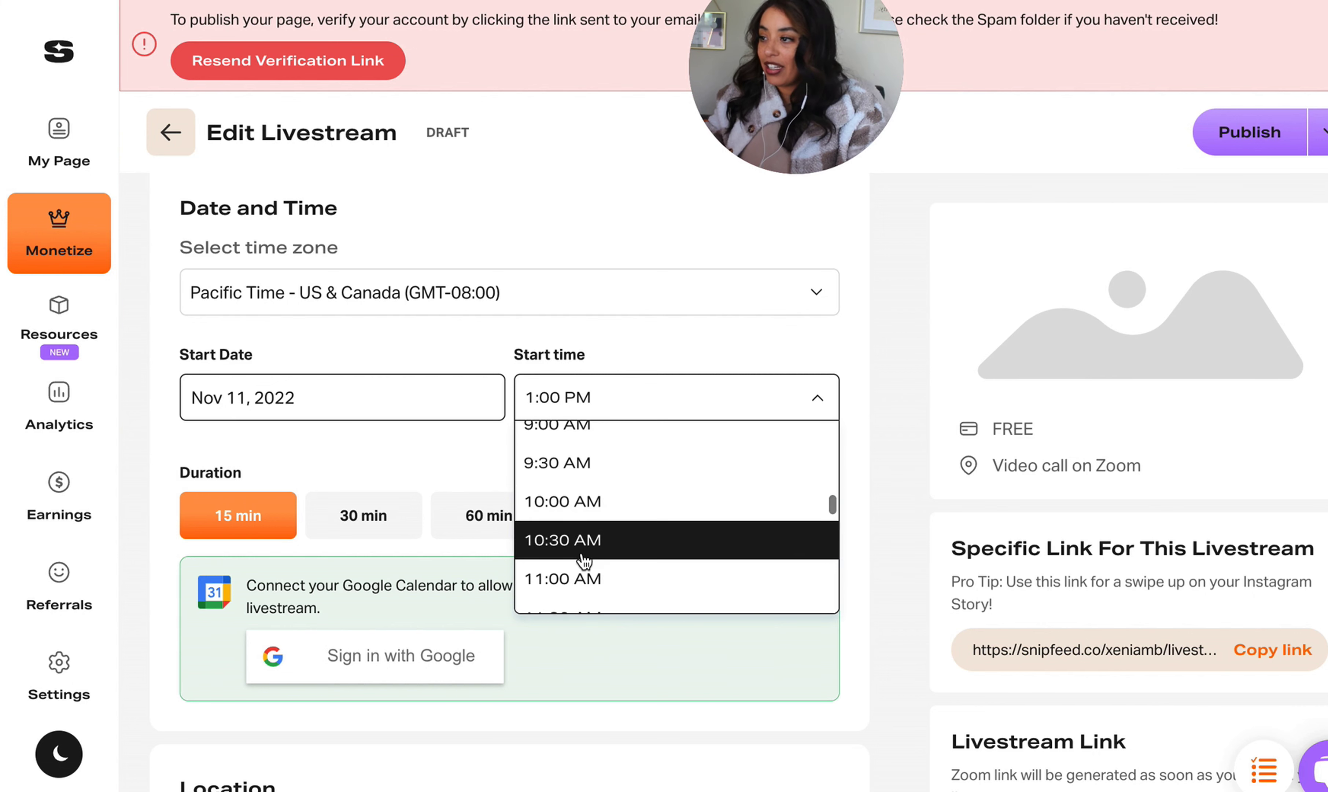
scroll(584, 561, "down", 1)
left_click(582, 558)
left_click(609, 512)
scroll(612, 515, "down", 2)
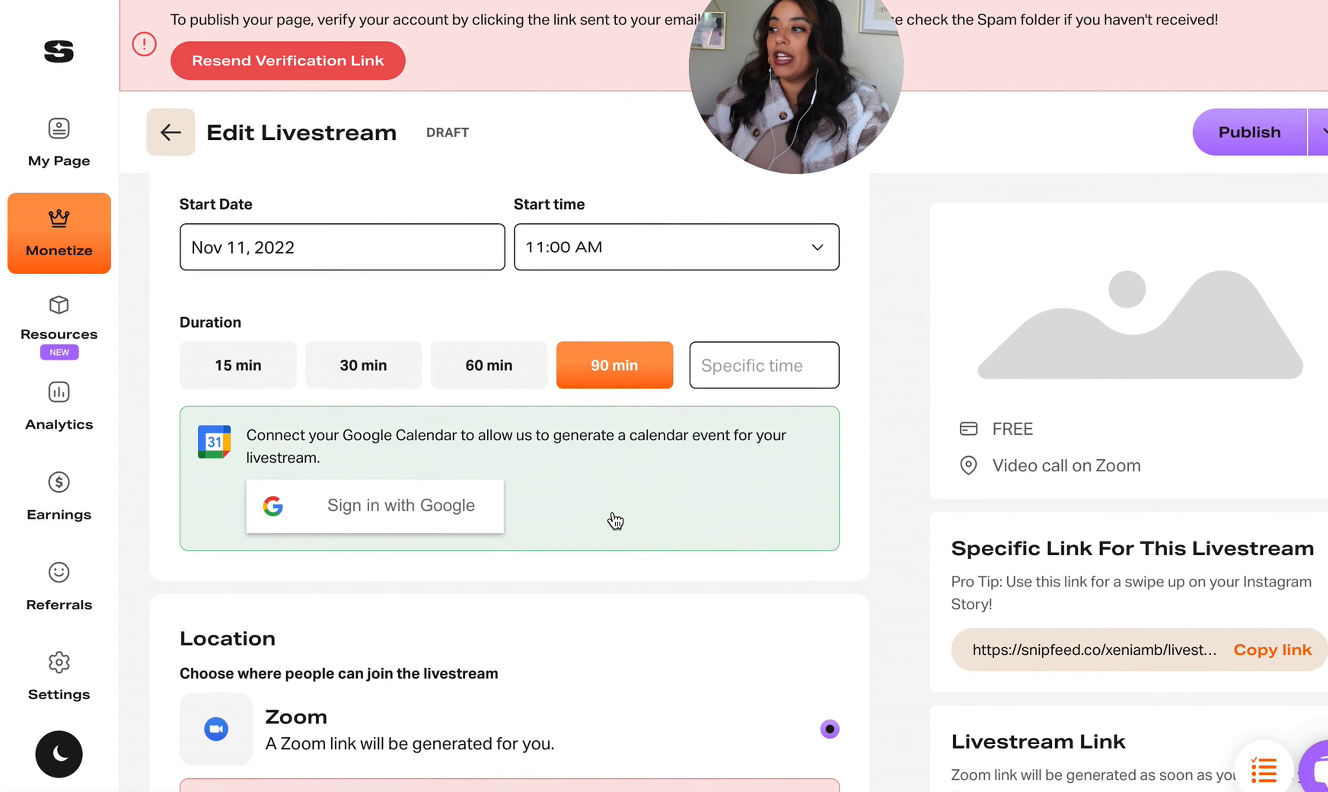
Step: Check the livestream's location options, keep Zoom selected and publish the livestream
scroll(615, 520, "down", 3)
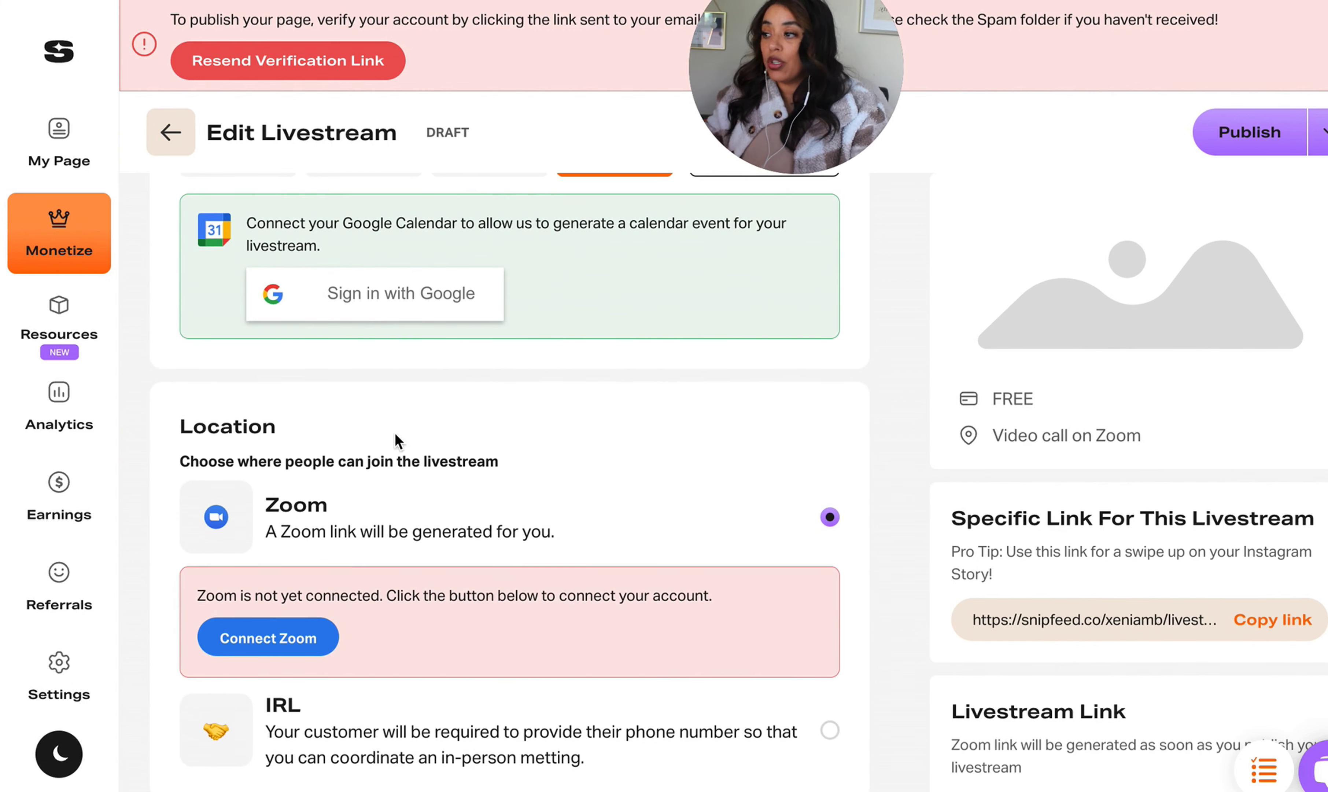
scroll(593, 485, "up", 15)
left_click(1279, 146)
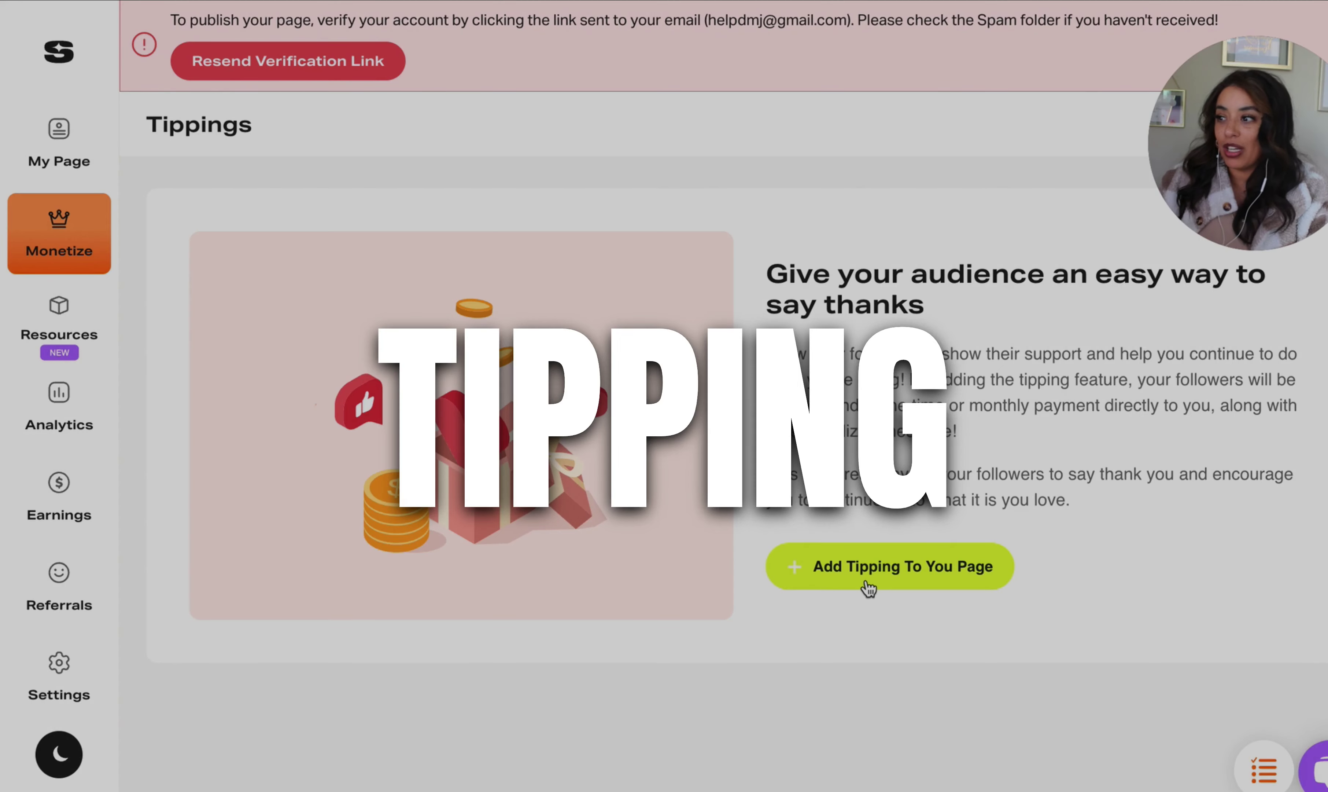
Step: Add tipping to the page, look through its title, feed, goal, link style and animation settings, and return to the page's blocks
left_click(866, 585)
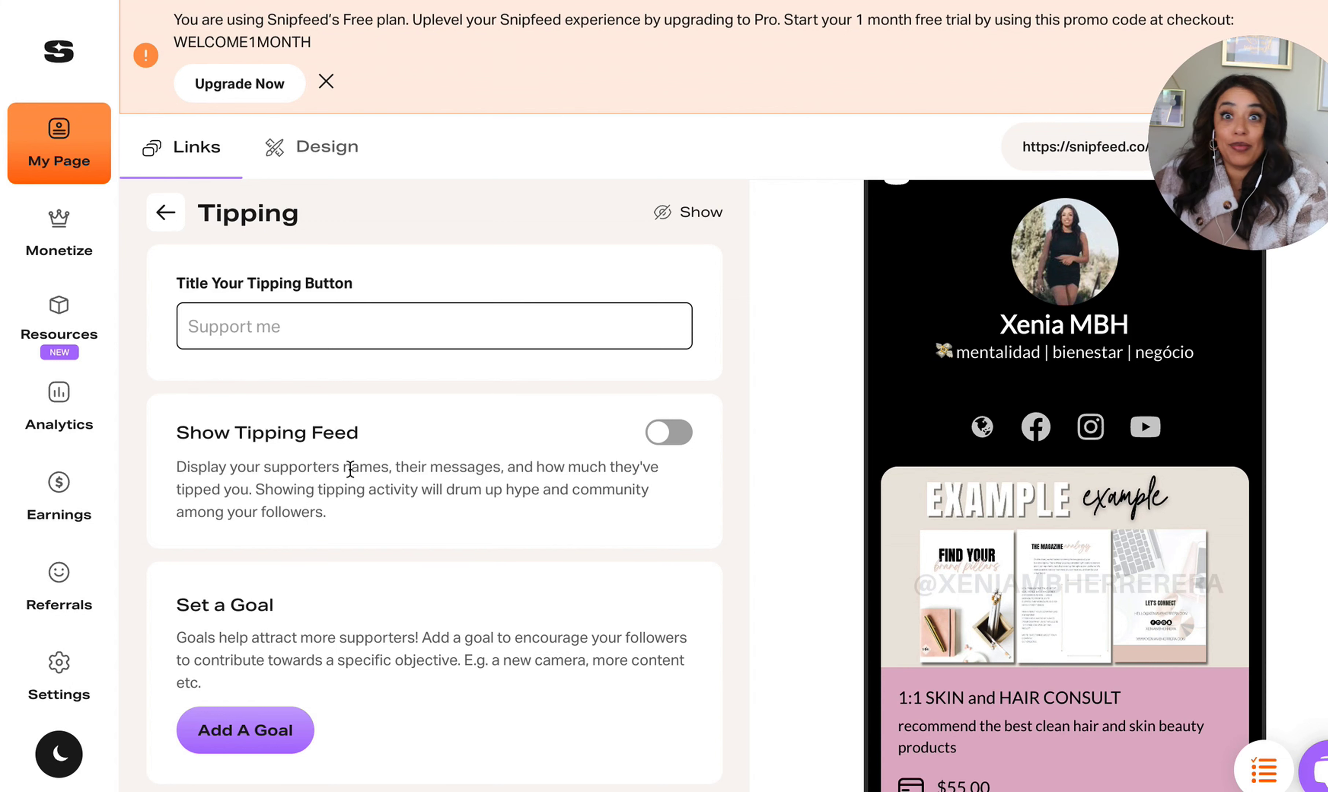
scroll(292, 464, "down", 10)
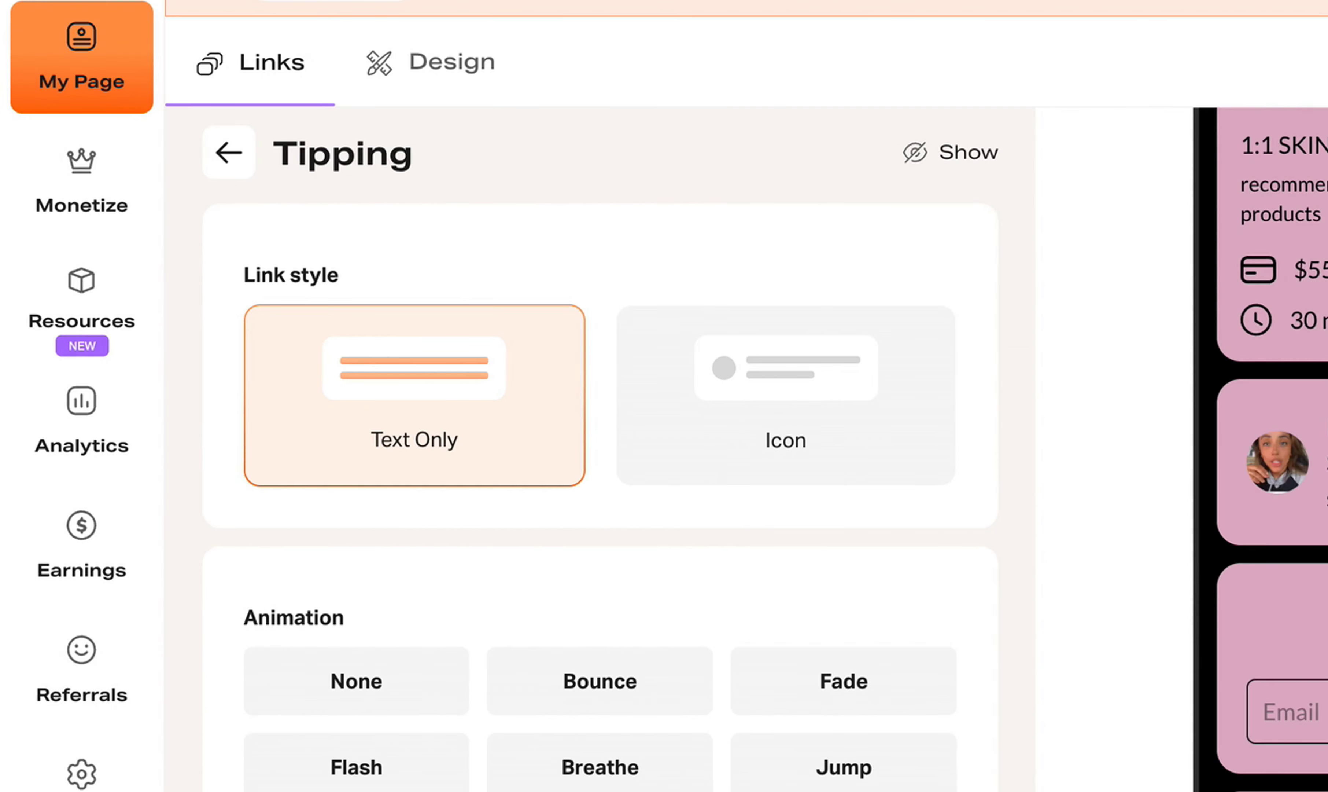
left_click(99, 81)
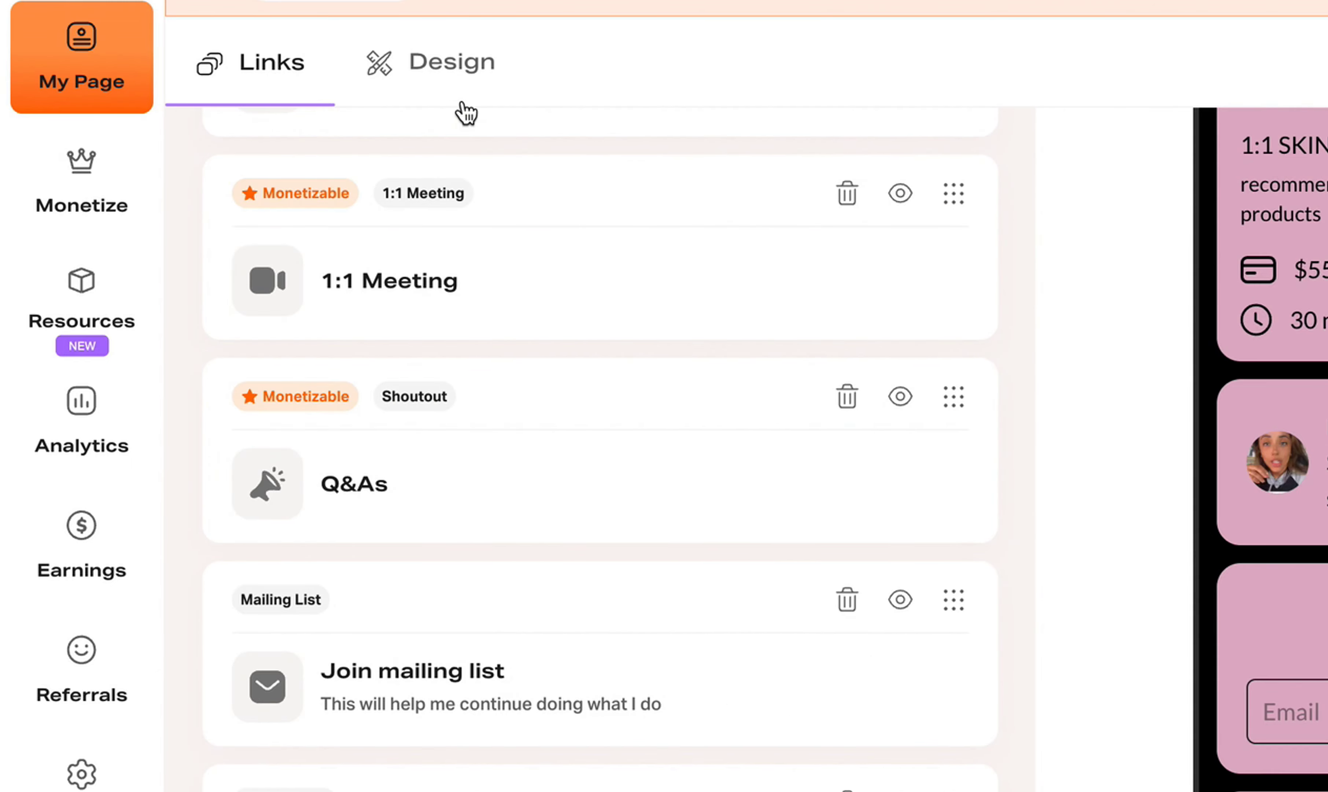
Step: Open the page design, try the Background Photo style, and set the background to the Gradient style with the pink-to-orange gradient
left_click(467, 84)
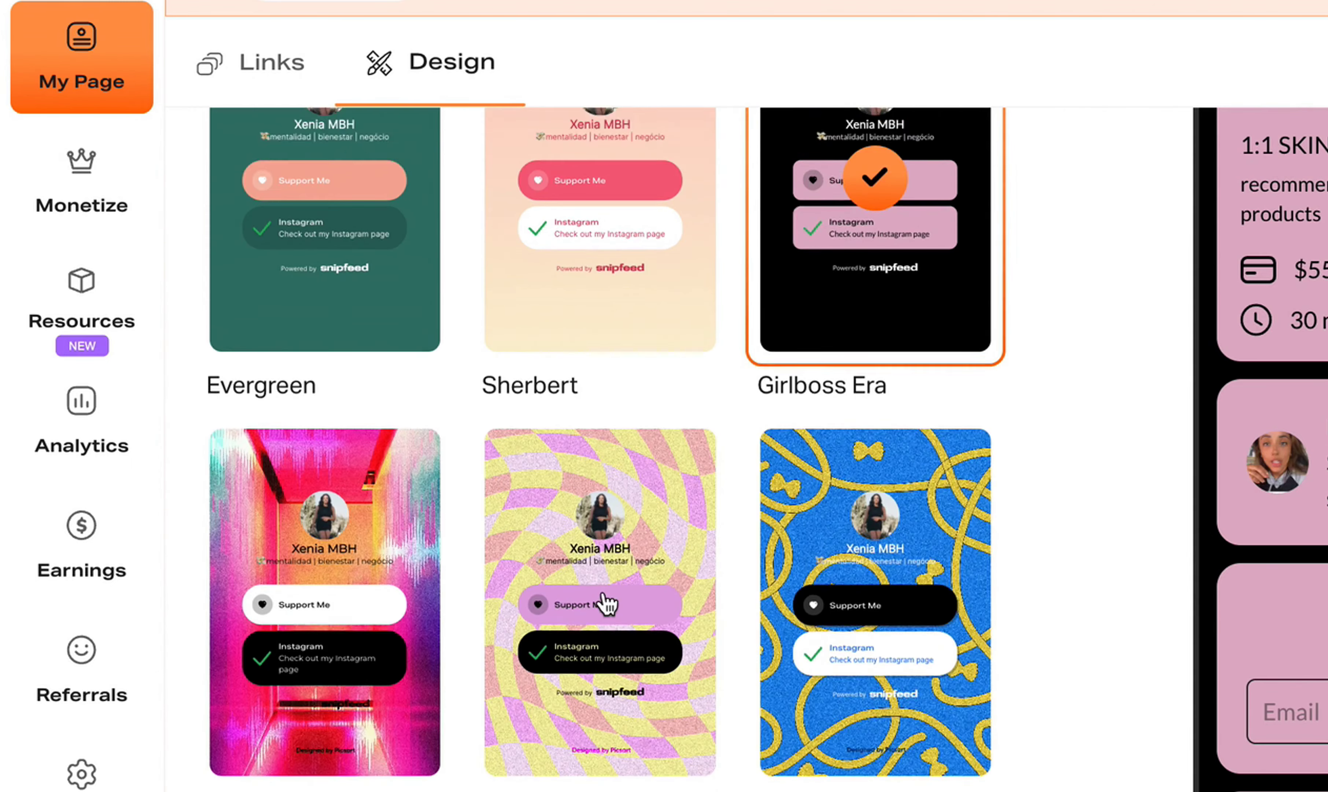
scroll(605, 602, "down", 5)
scroll(607, 604, "down", 5)
scroll(608, 604, "down", 7)
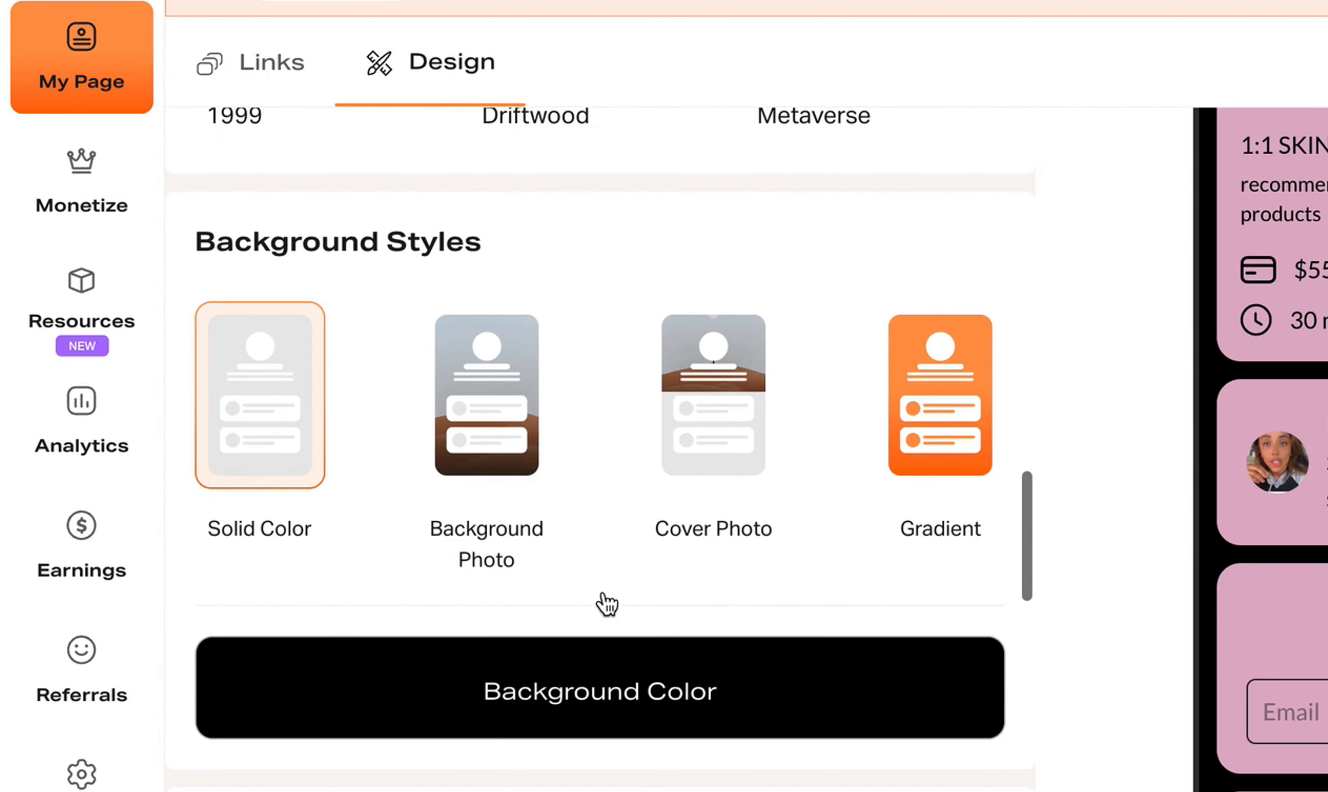
left_click(487, 395)
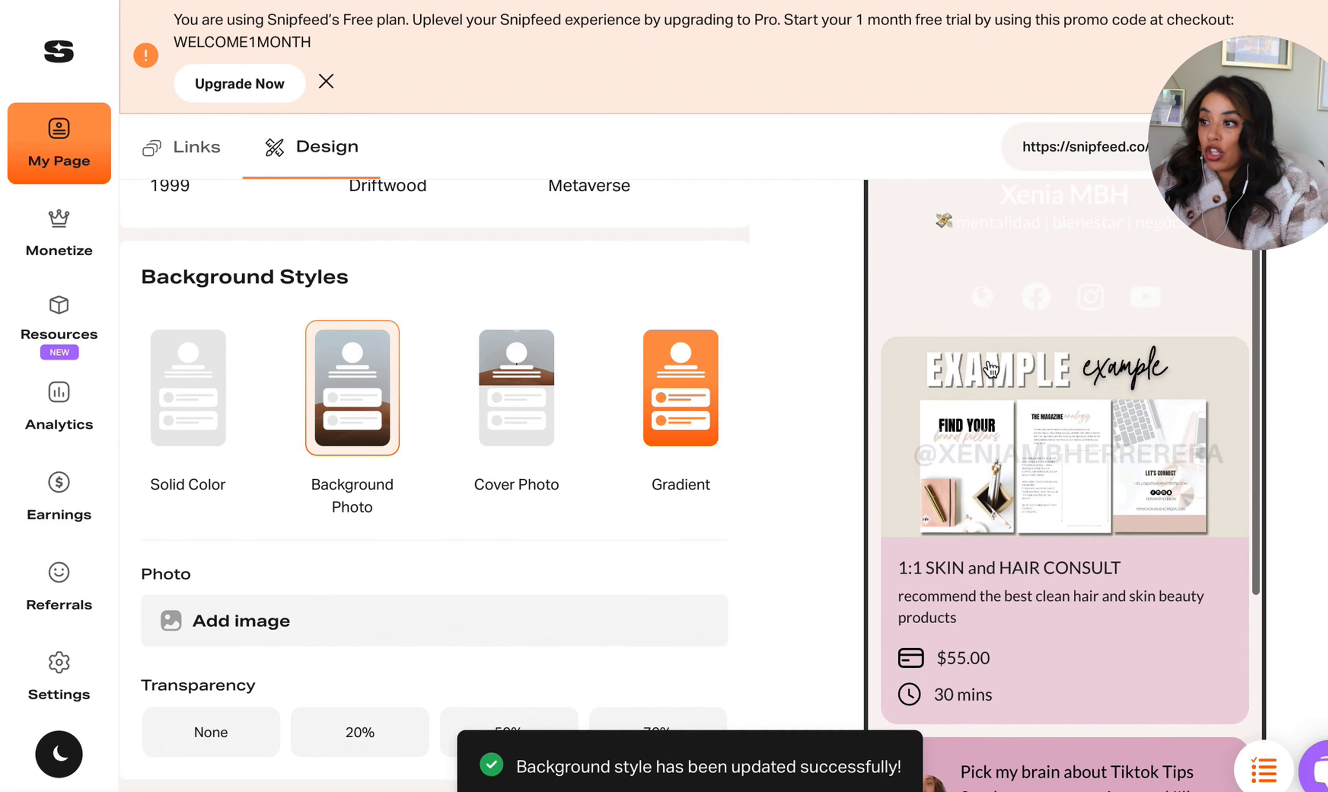
left_click(681, 387)
left_click(521, 623)
Step: Change the button transparency and set the page font to Playfair Display
scroll(518, 631, "down", 3)
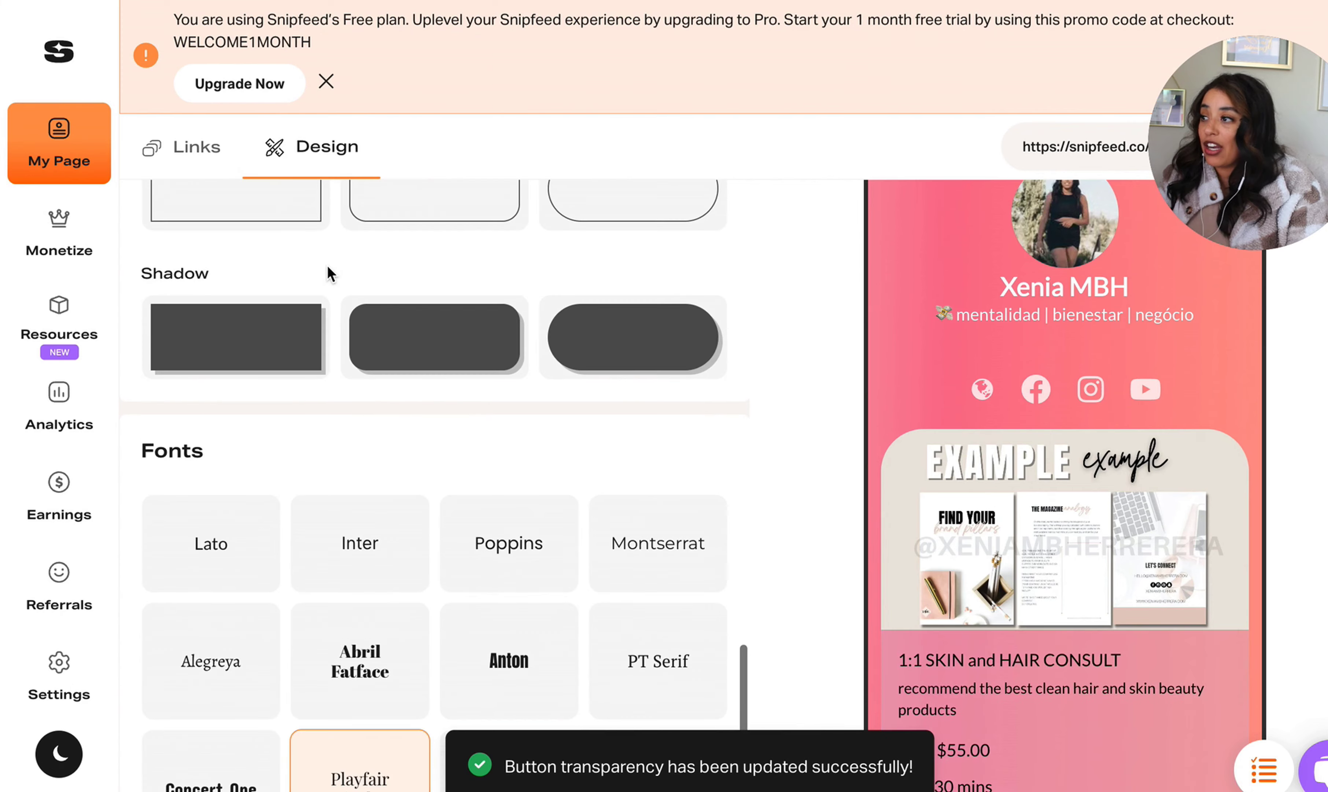
left_click(356, 776)
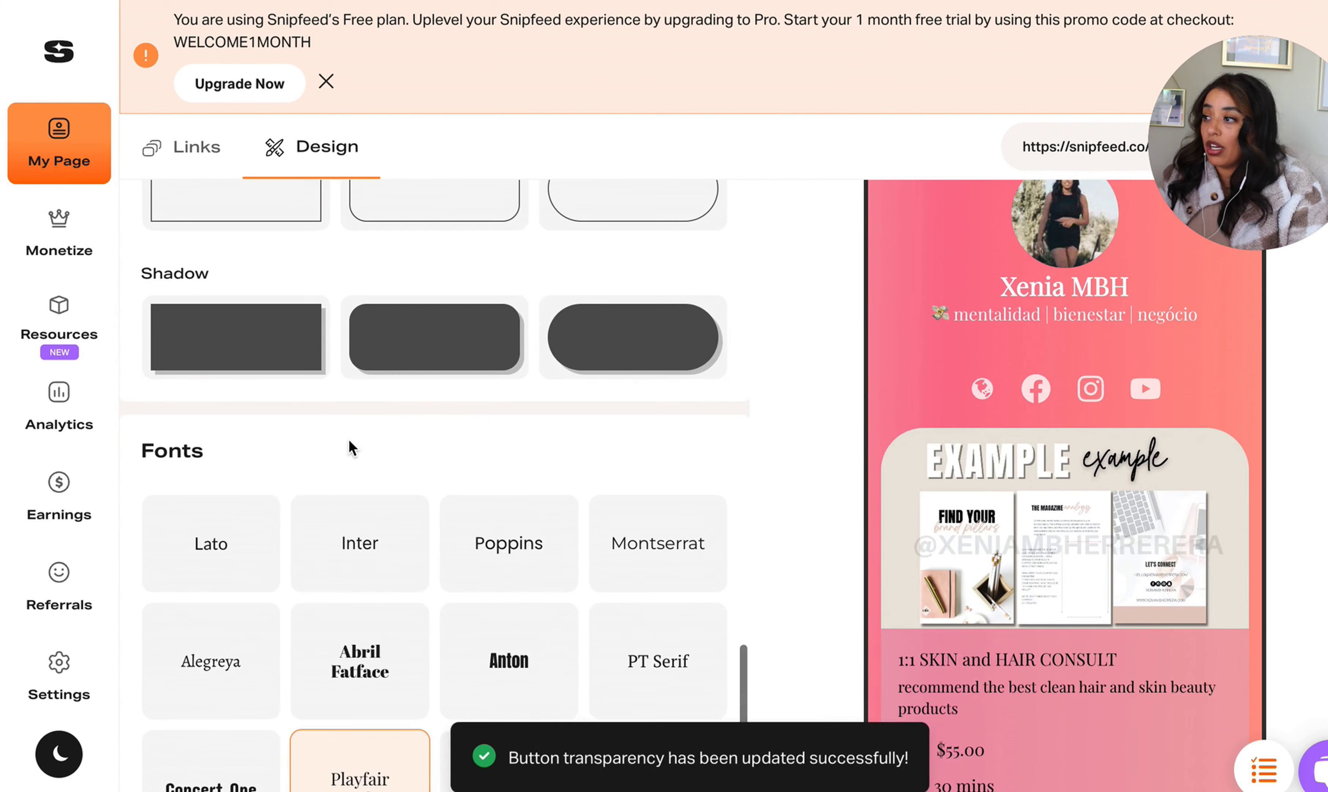
scroll(352, 447, "down", 5)
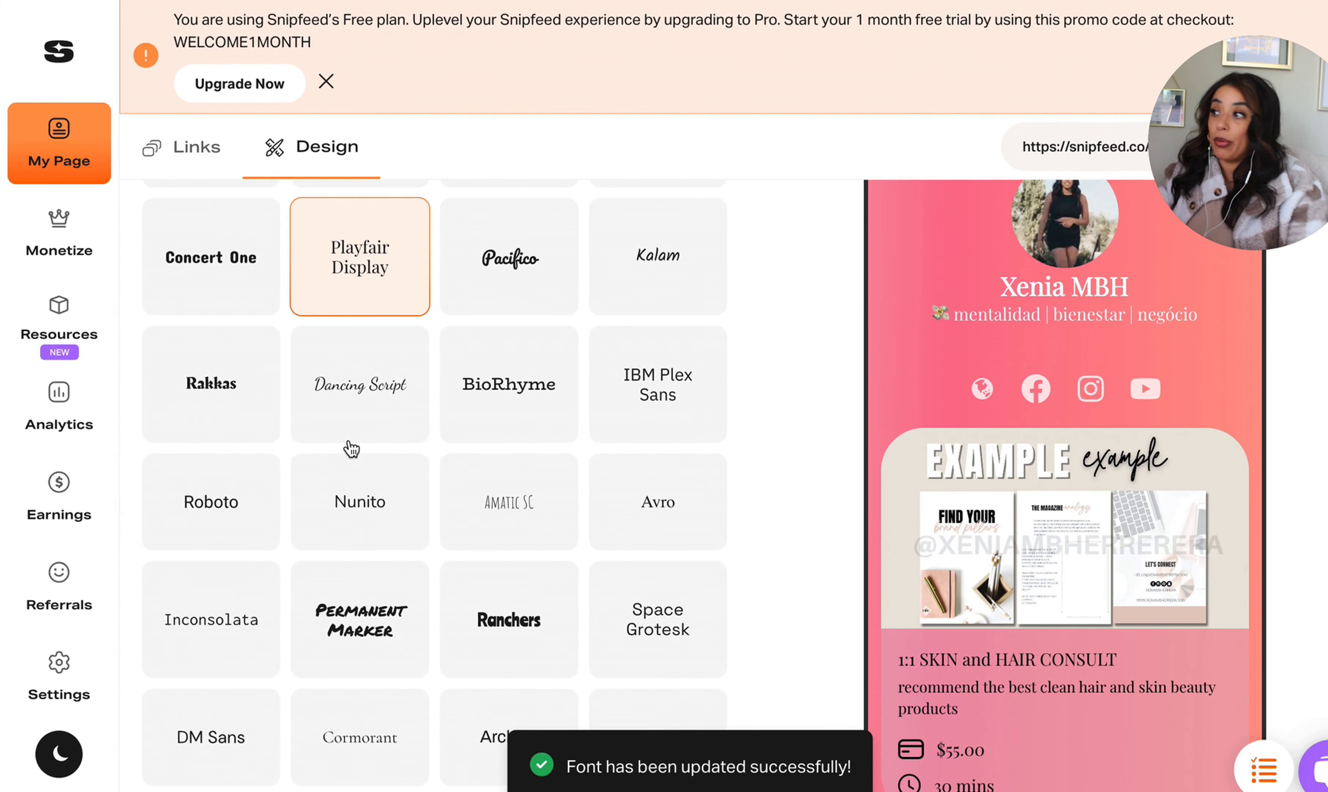
scroll(352, 448, "up", 10)
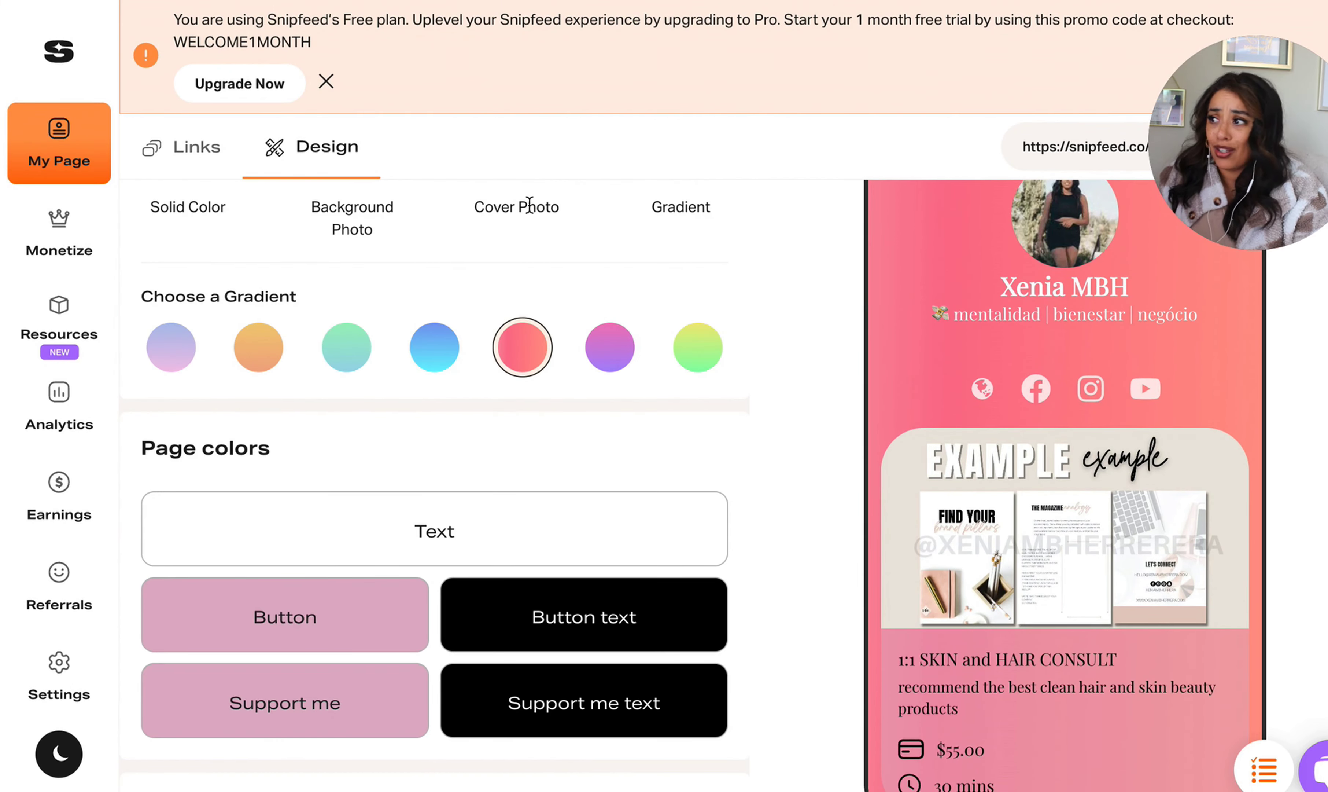
Step: Create a new exclusive content item from the page's blocks and upload MOCKUP TEMPLATE.jpg as its cover image
left_click(187, 157)
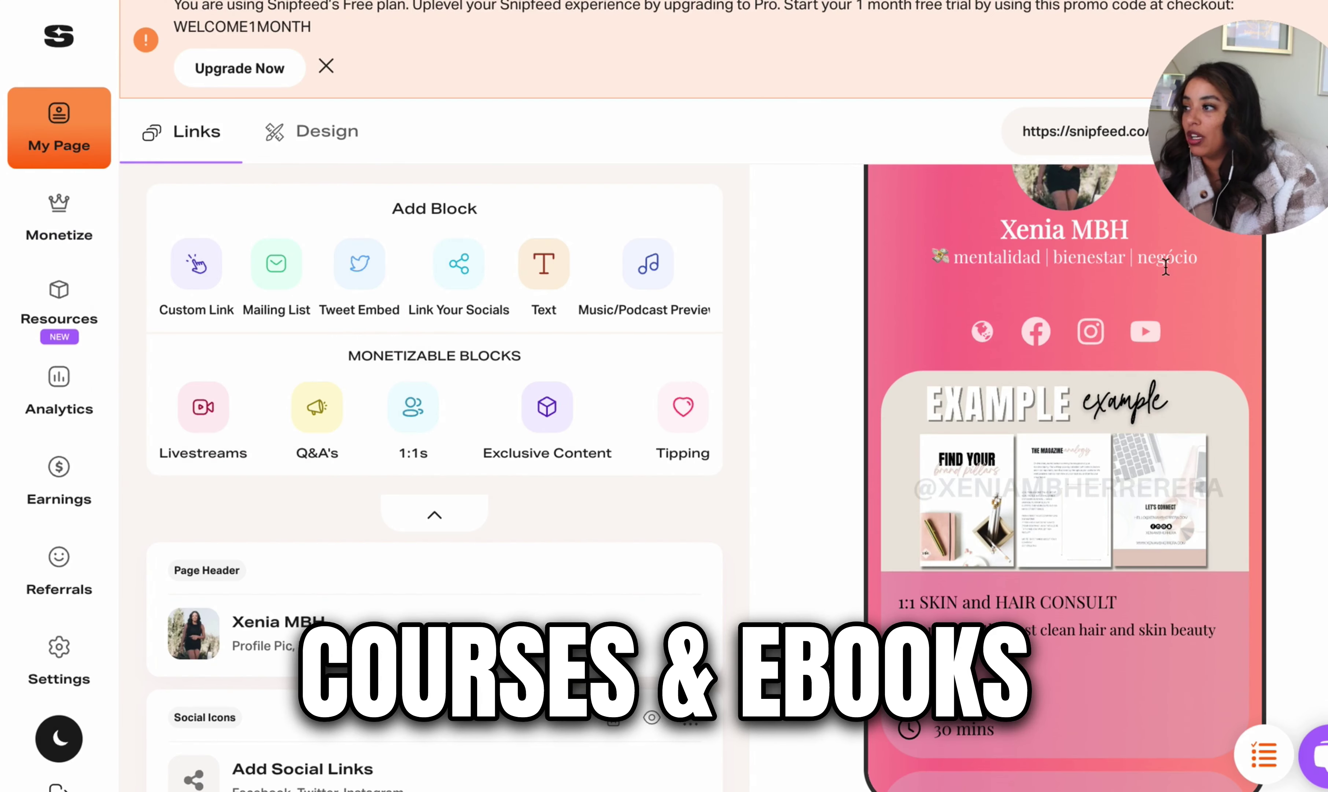
left_click(519, 398)
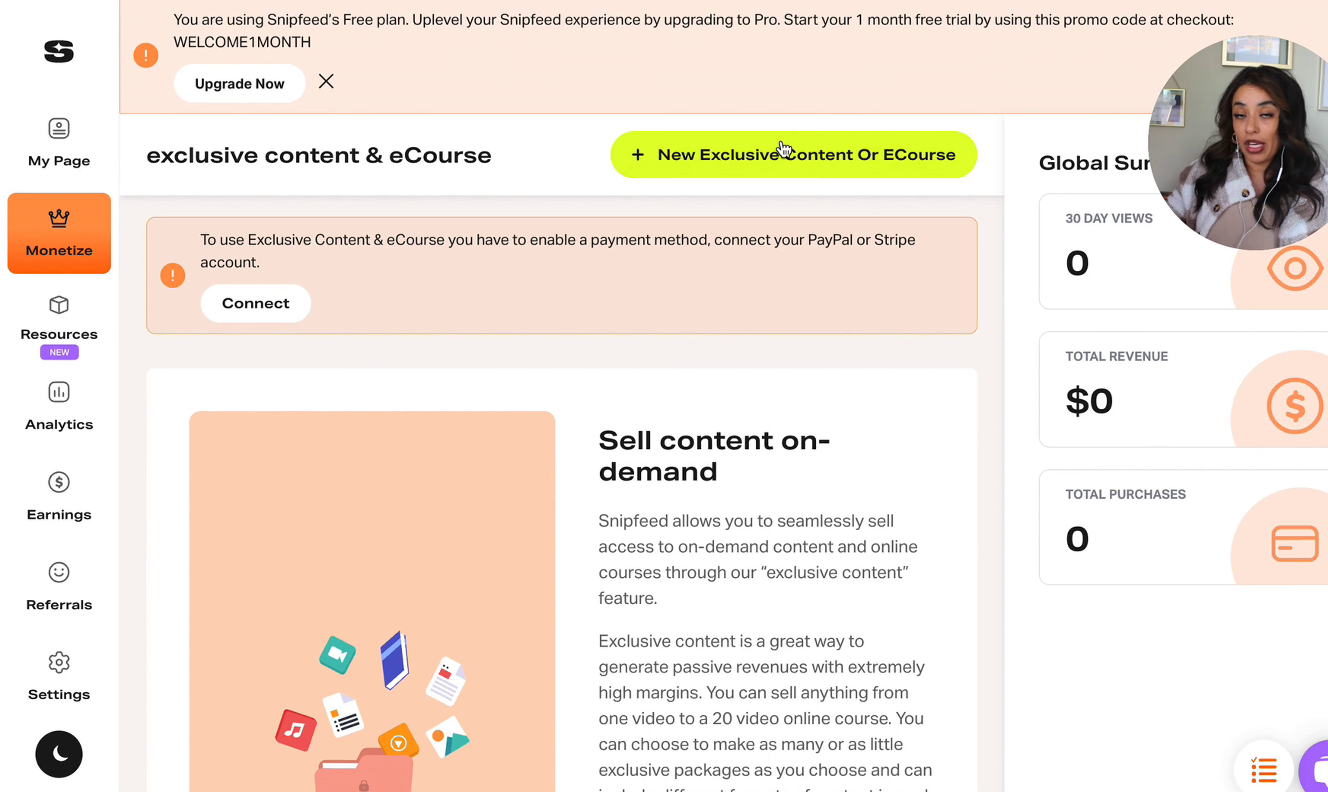
left_click(784, 153)
scroll(551, 534, "up", 10)
left_click(341, 690)
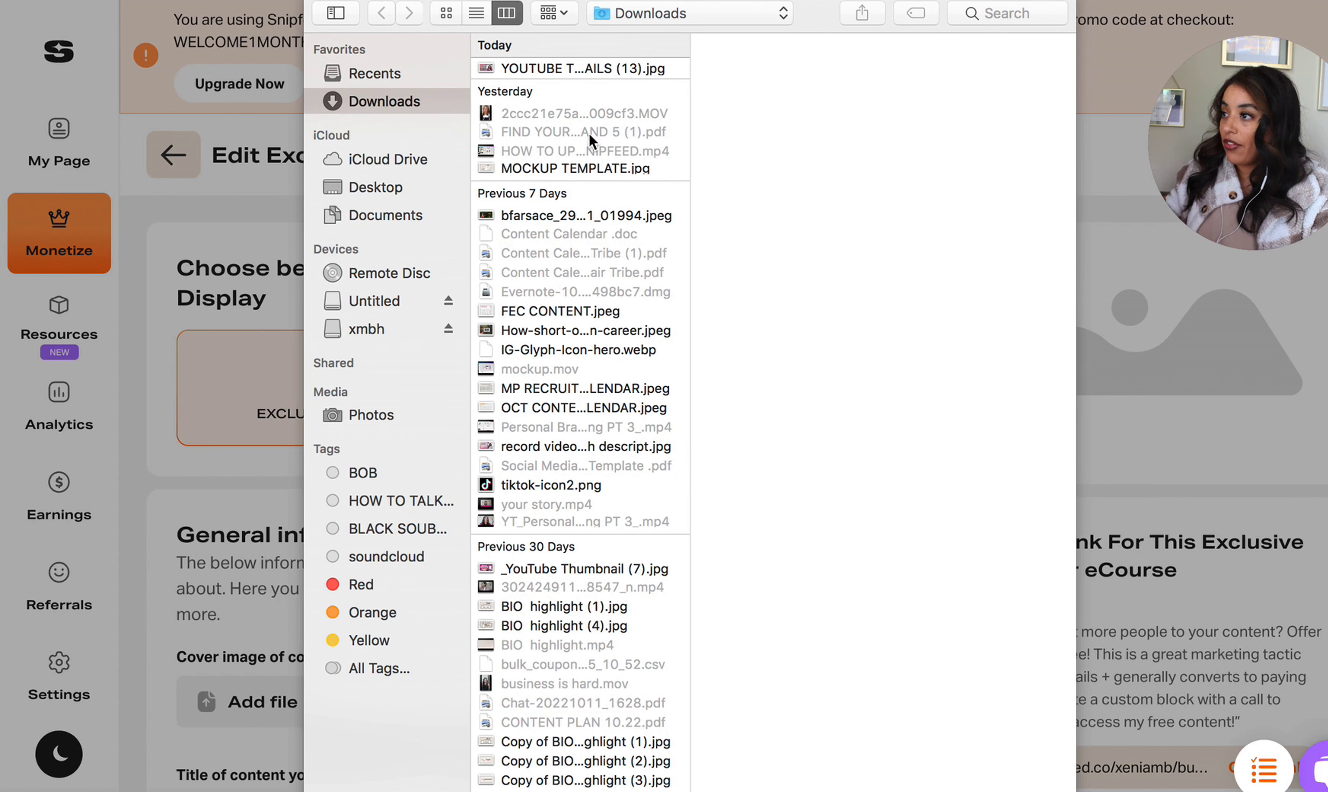
double_click(595, 171)
left_click(766, 704)
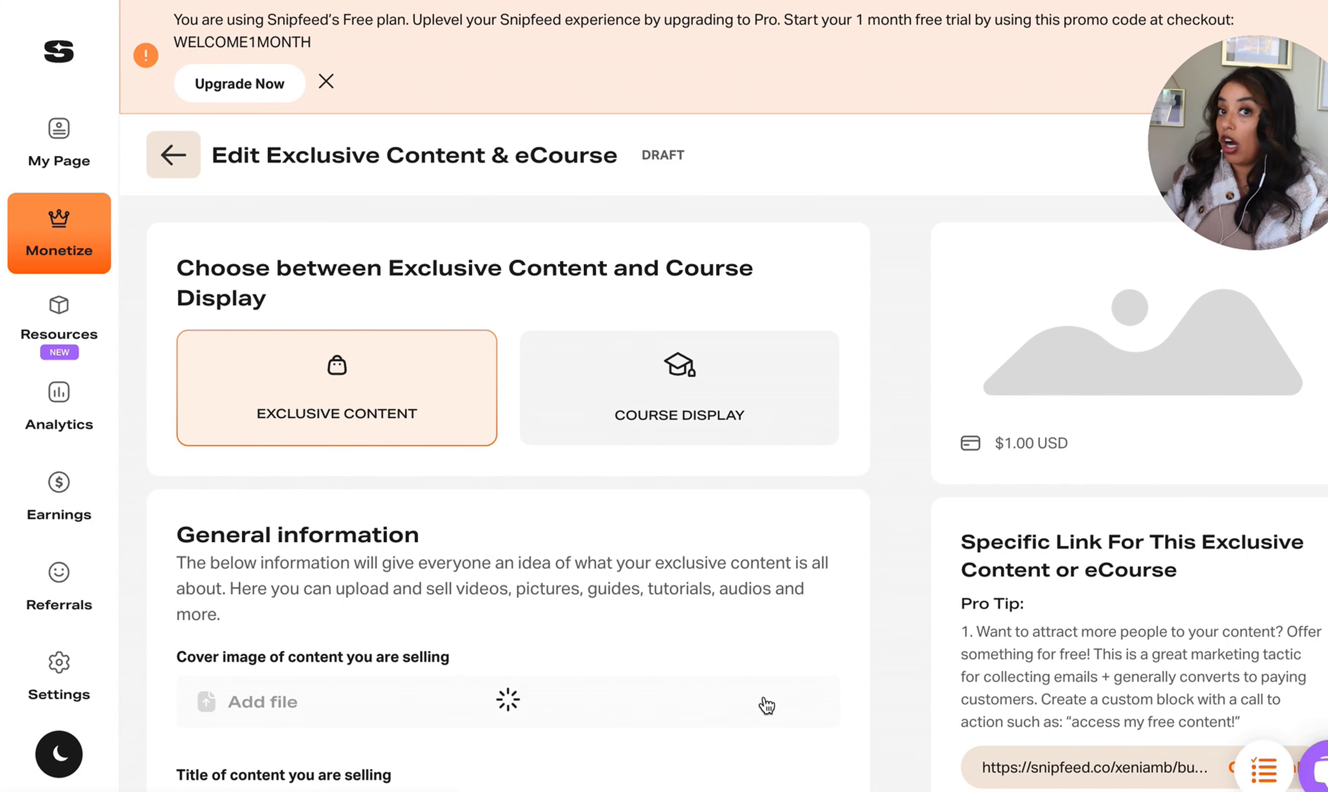
Step: Publish the exclusive content as a free item titled "test" with the description "test", and place it in a new carousel
scroll(607, 513, "down", 5)
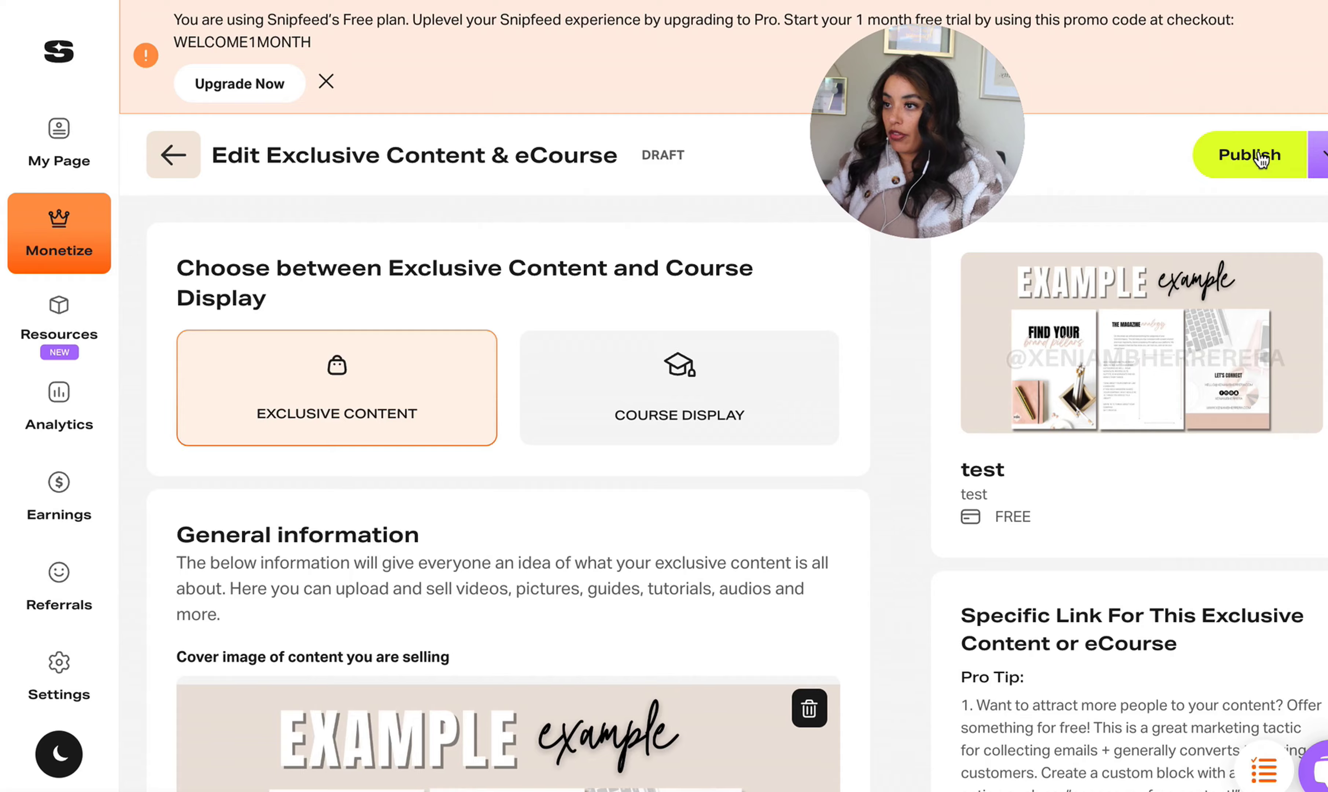
left_click(1261, 159)
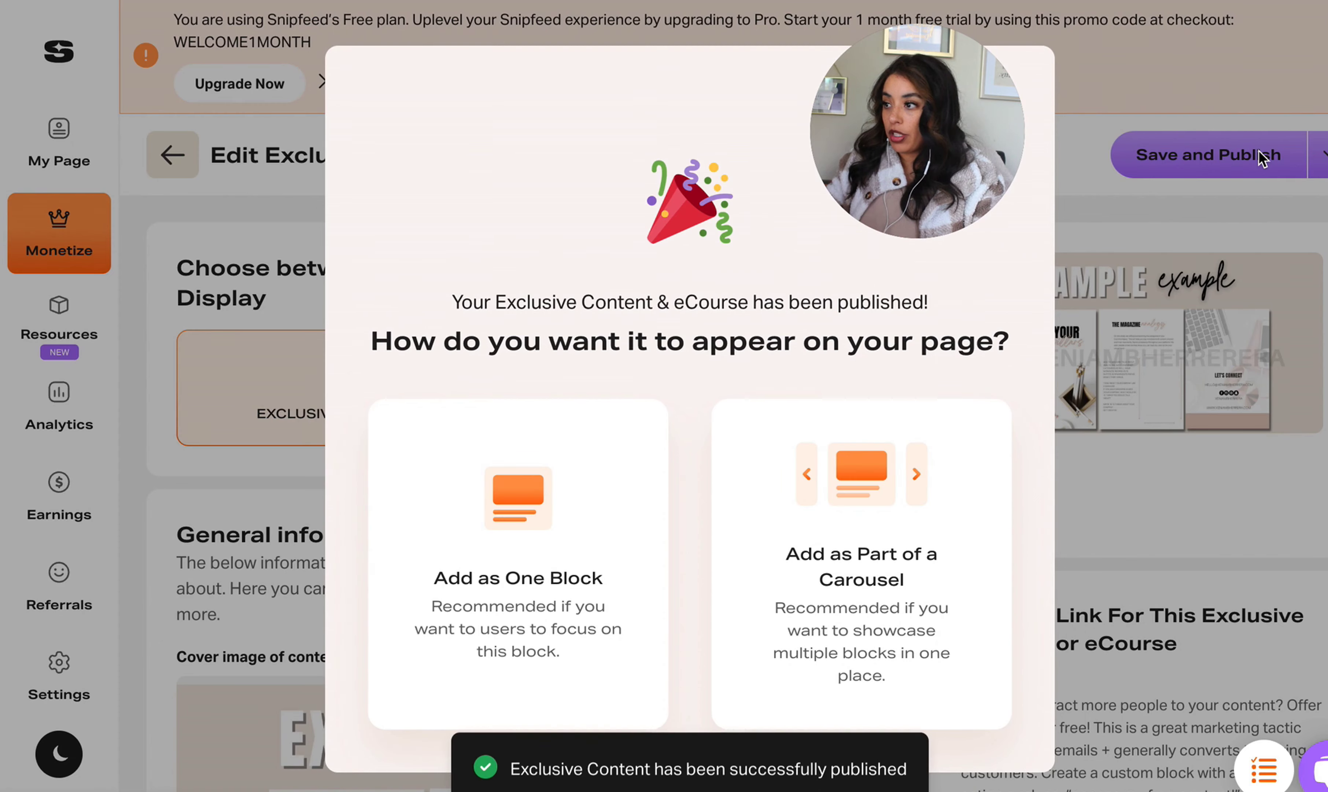
left_click_drag(947, 158, 1316, 155)
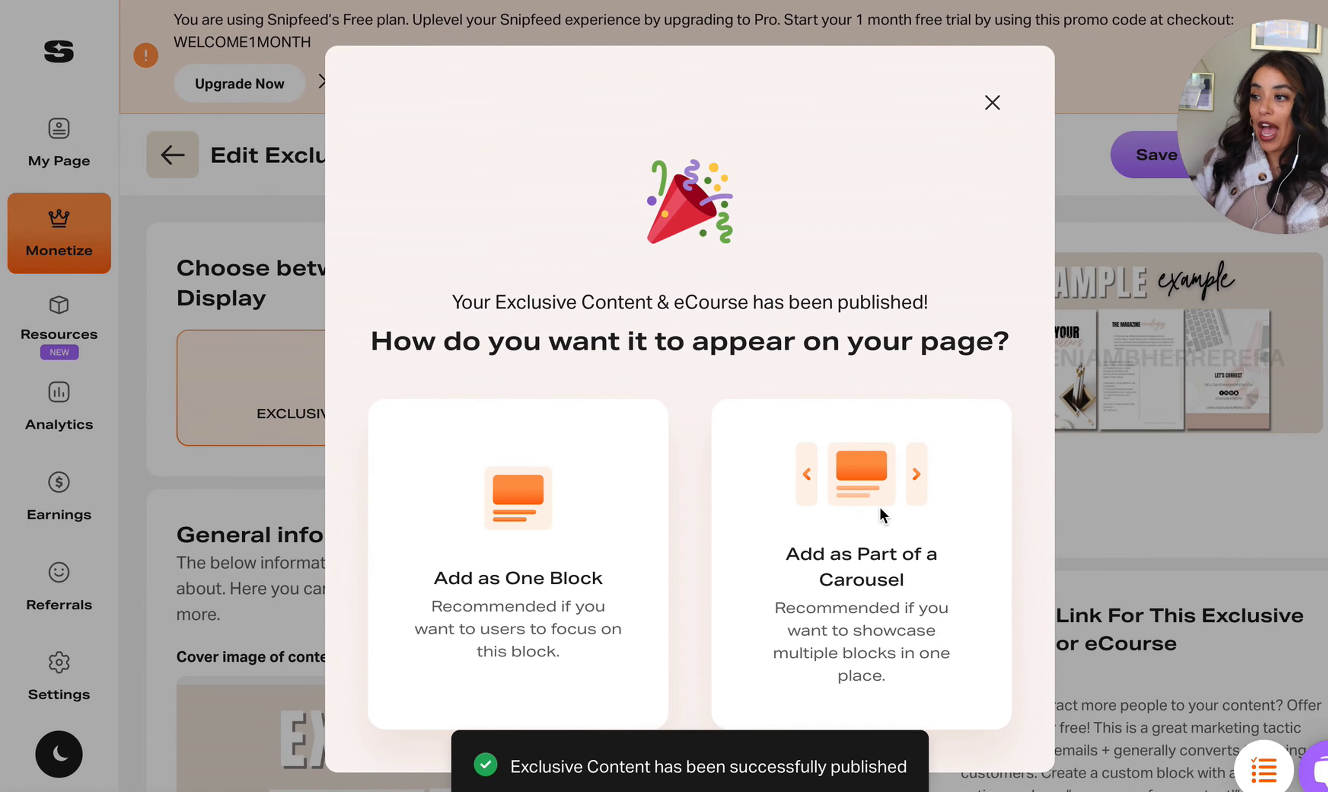
left_click(832, 523)
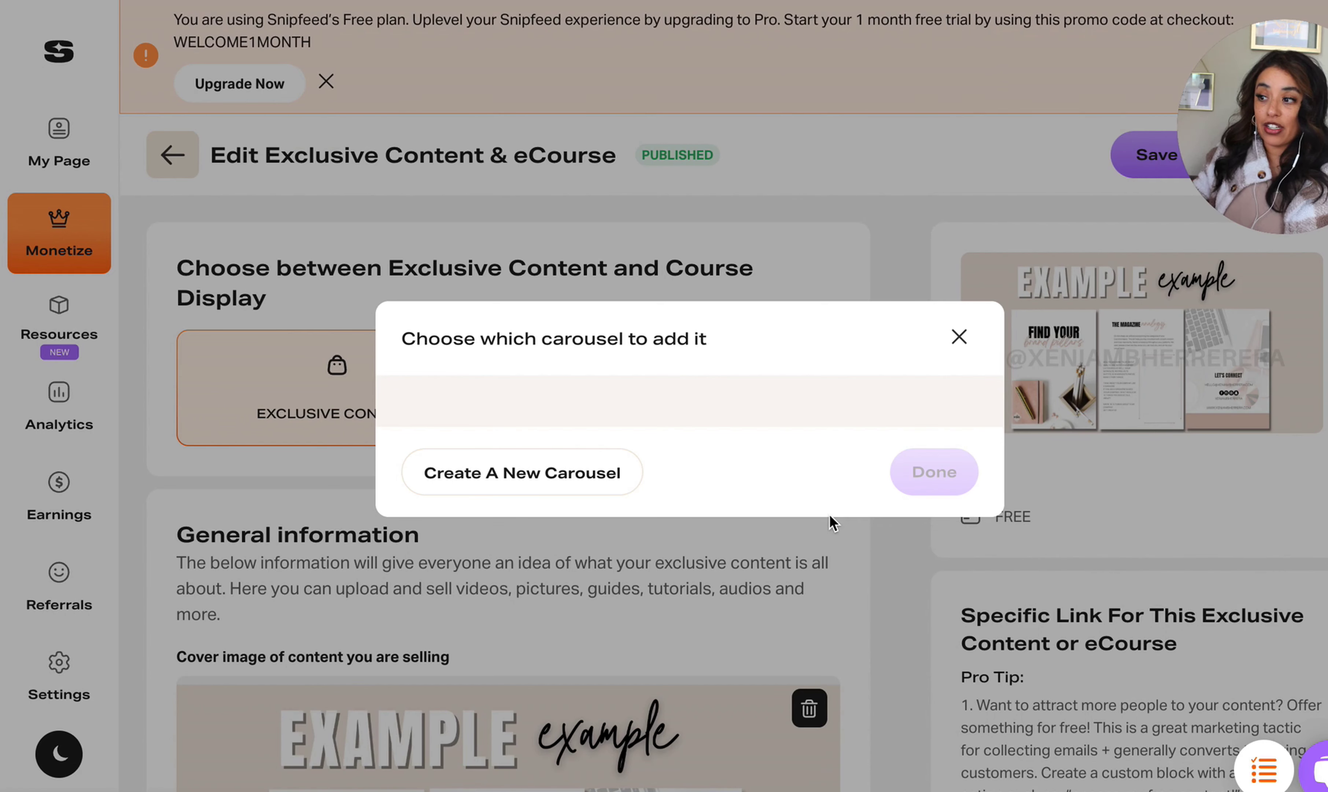
left_click(503, 483)
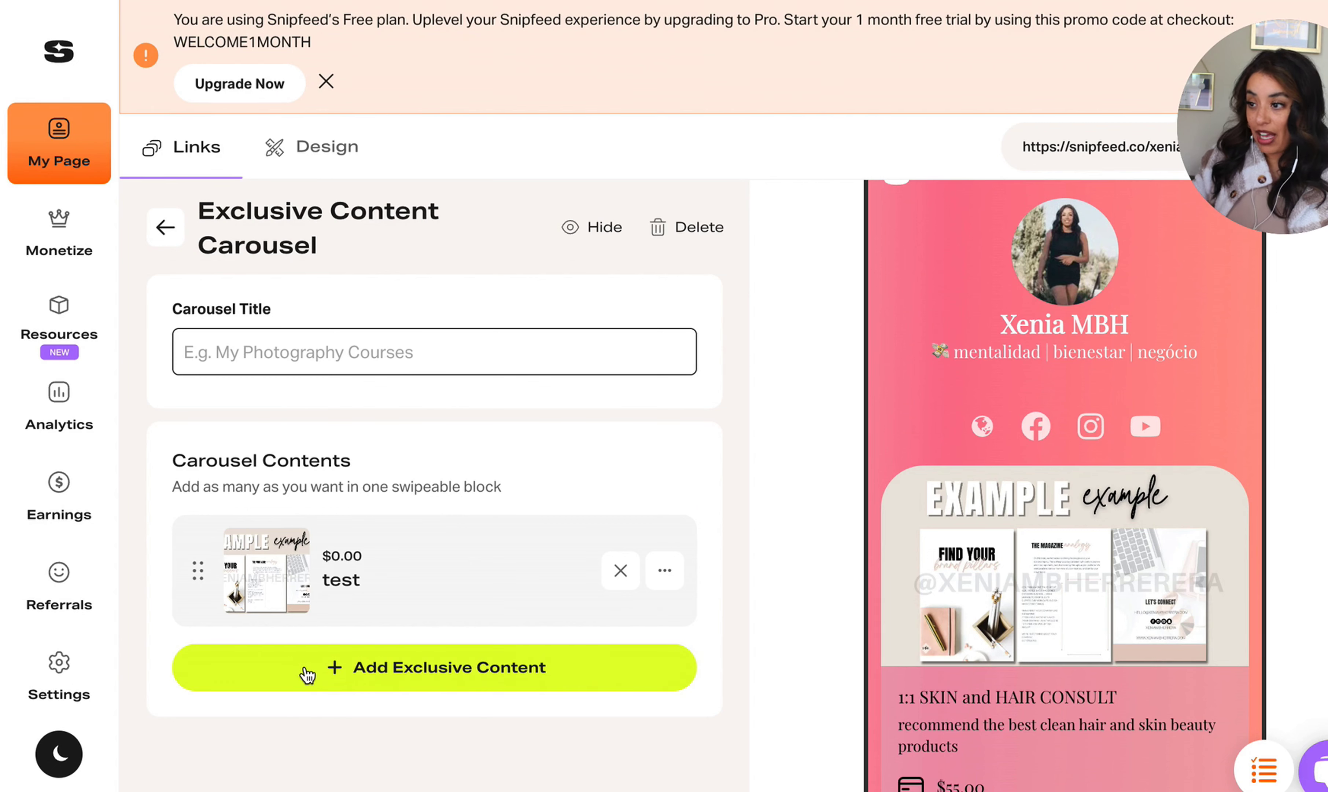
Step: Create a second exclusive content item titled "yes" with a cover image, priced at $100 with a sale price of $50
left_click(439, 673)
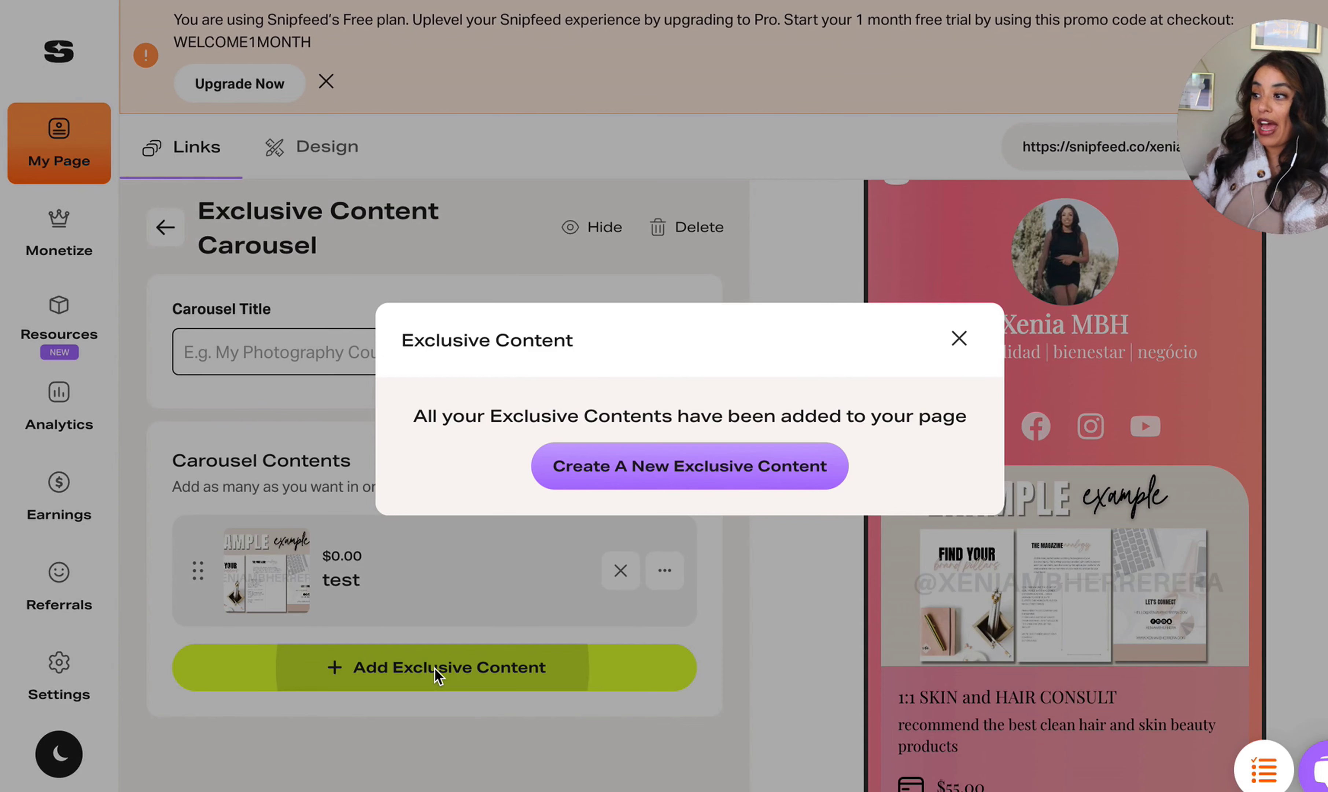
left_click(637, 460)
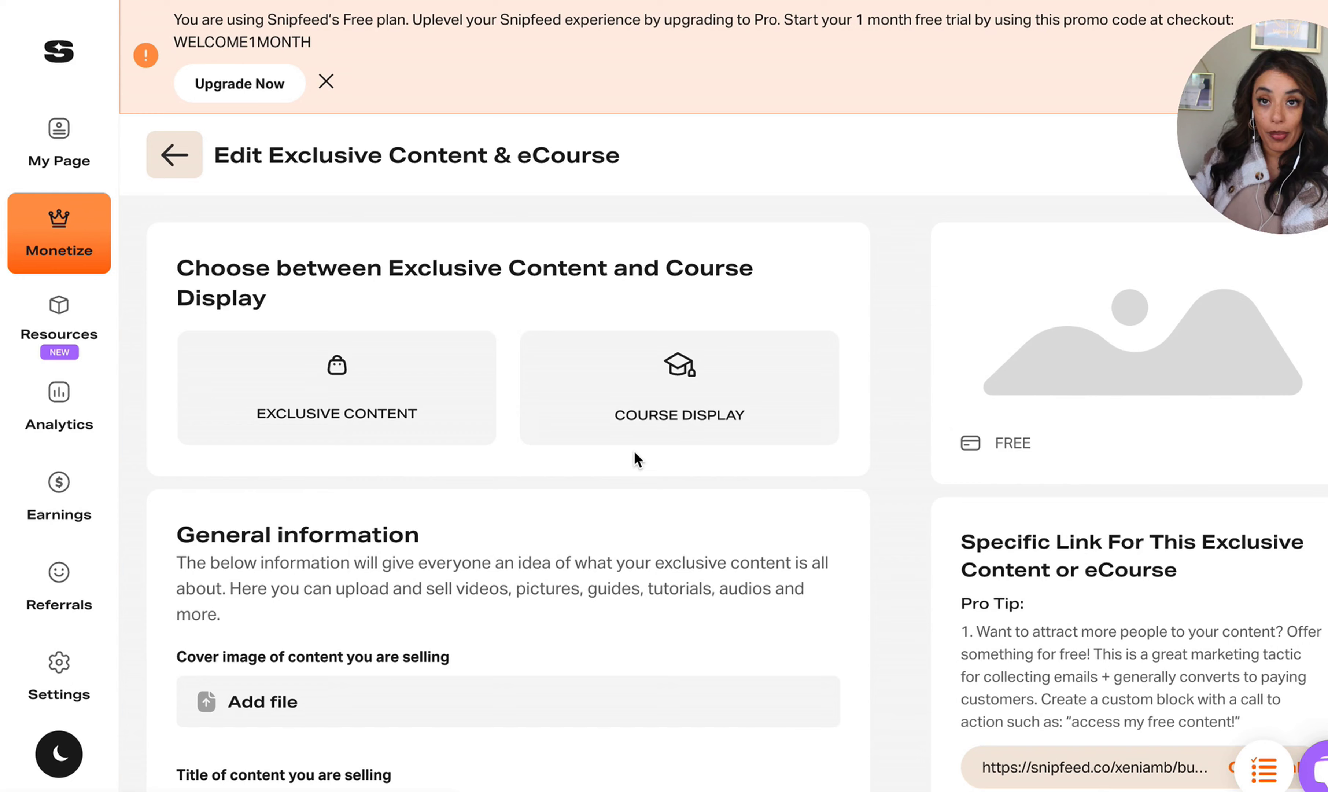
scroll(637, 458, "down", 4)
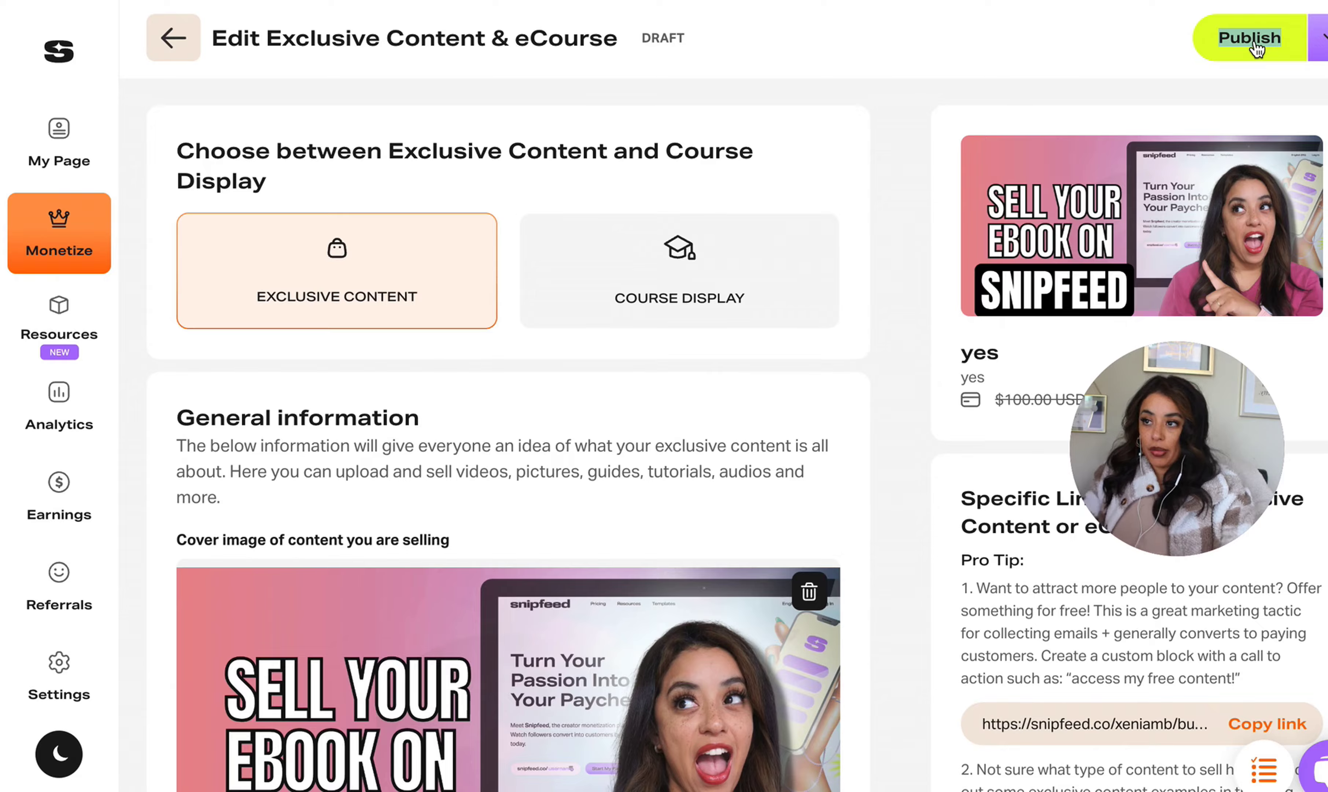
Step: Publish the "yes" exclusive content and add it to the existing "Untitled" carousel
left_click(1192, 36)
left_click(860, 563)
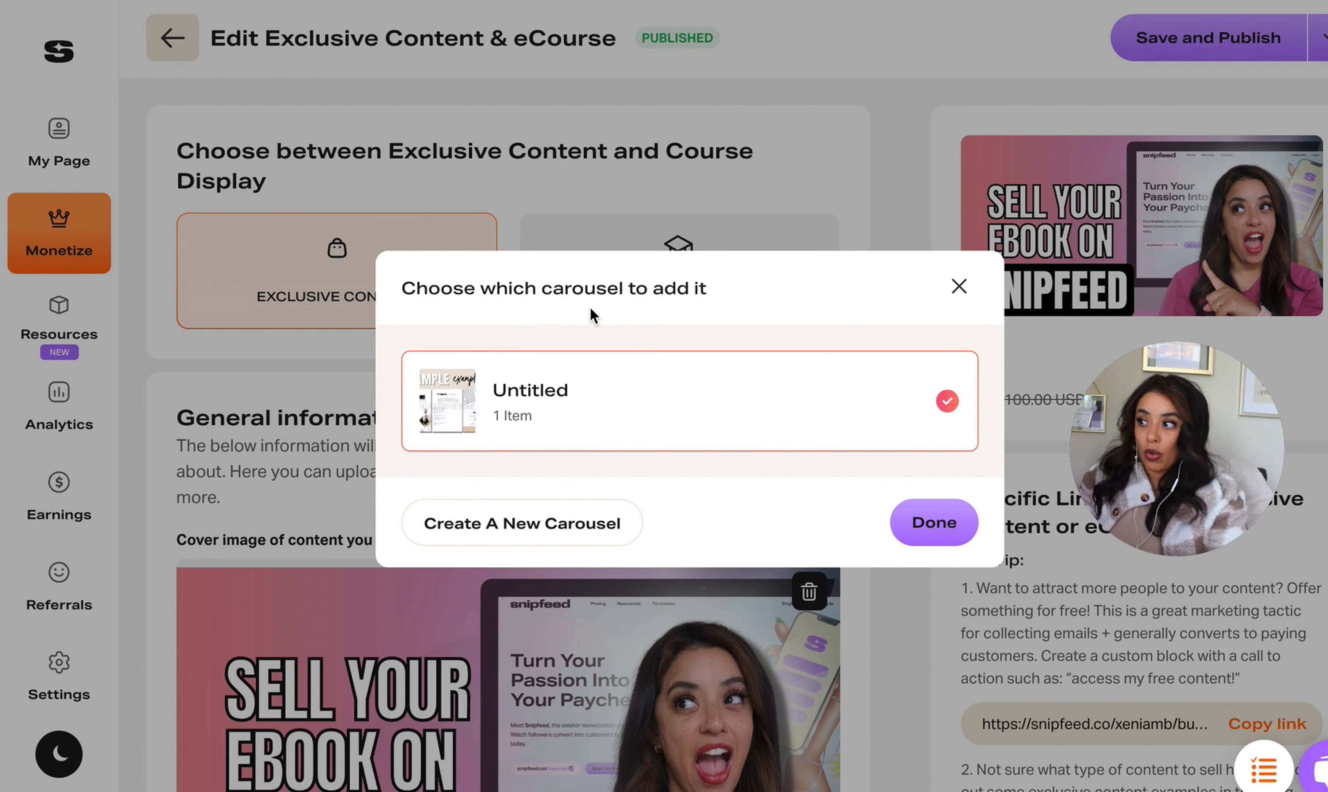
left_click(937, 525)
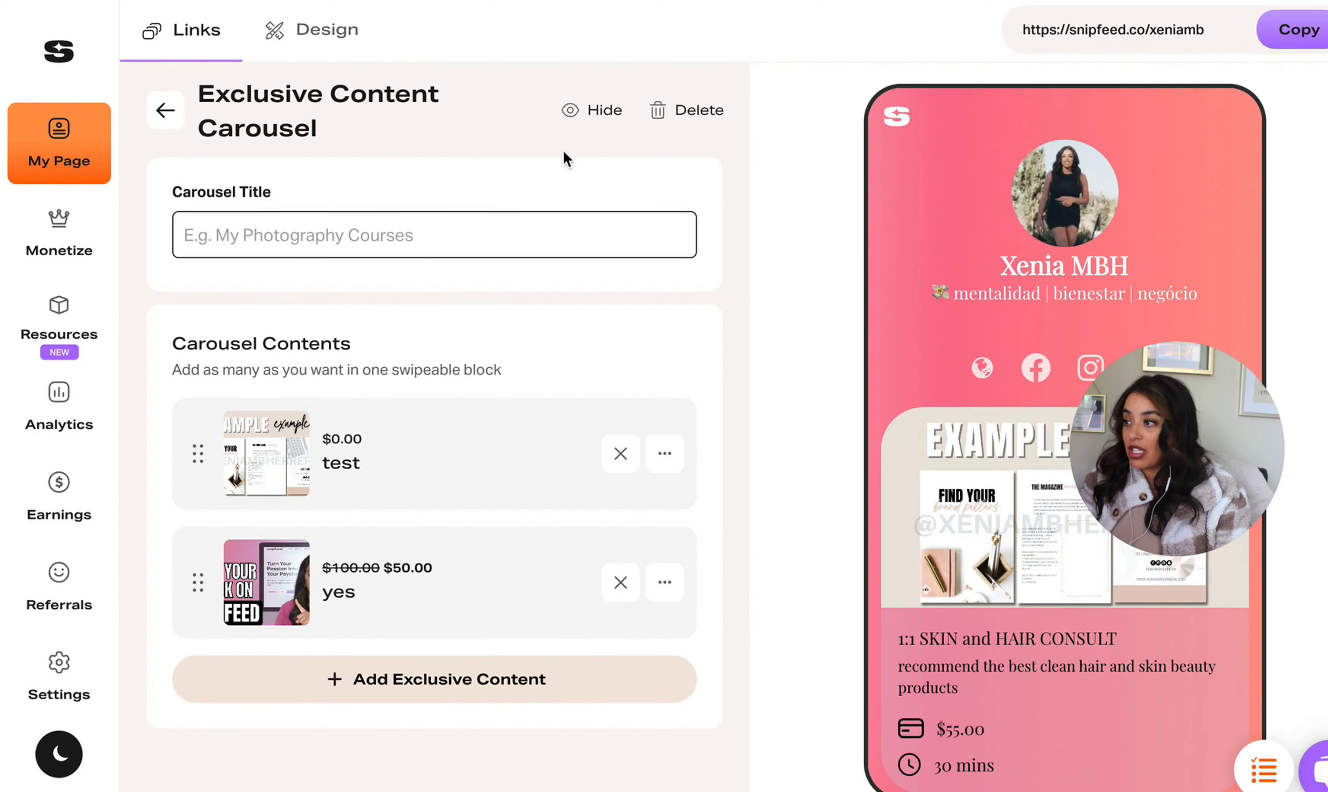
mouse_move(1170, 429)
left_click_drag(1170, 429, 704, 120)
scroll(1049, 610, "down", 2)
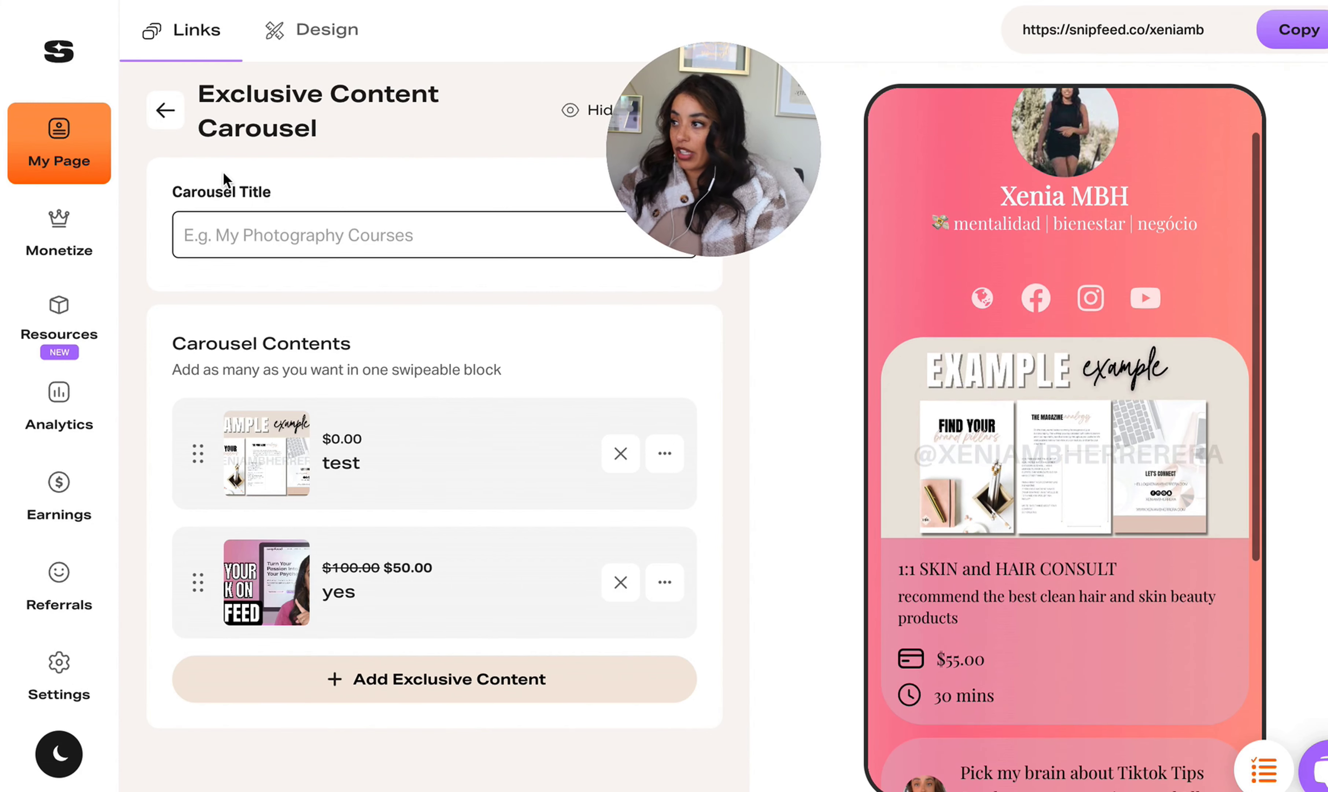
Step: Save the carousel titled "EBOOKS" and move its block up to sit directly below the 1:1 Meeting block
left_click(666, 716)
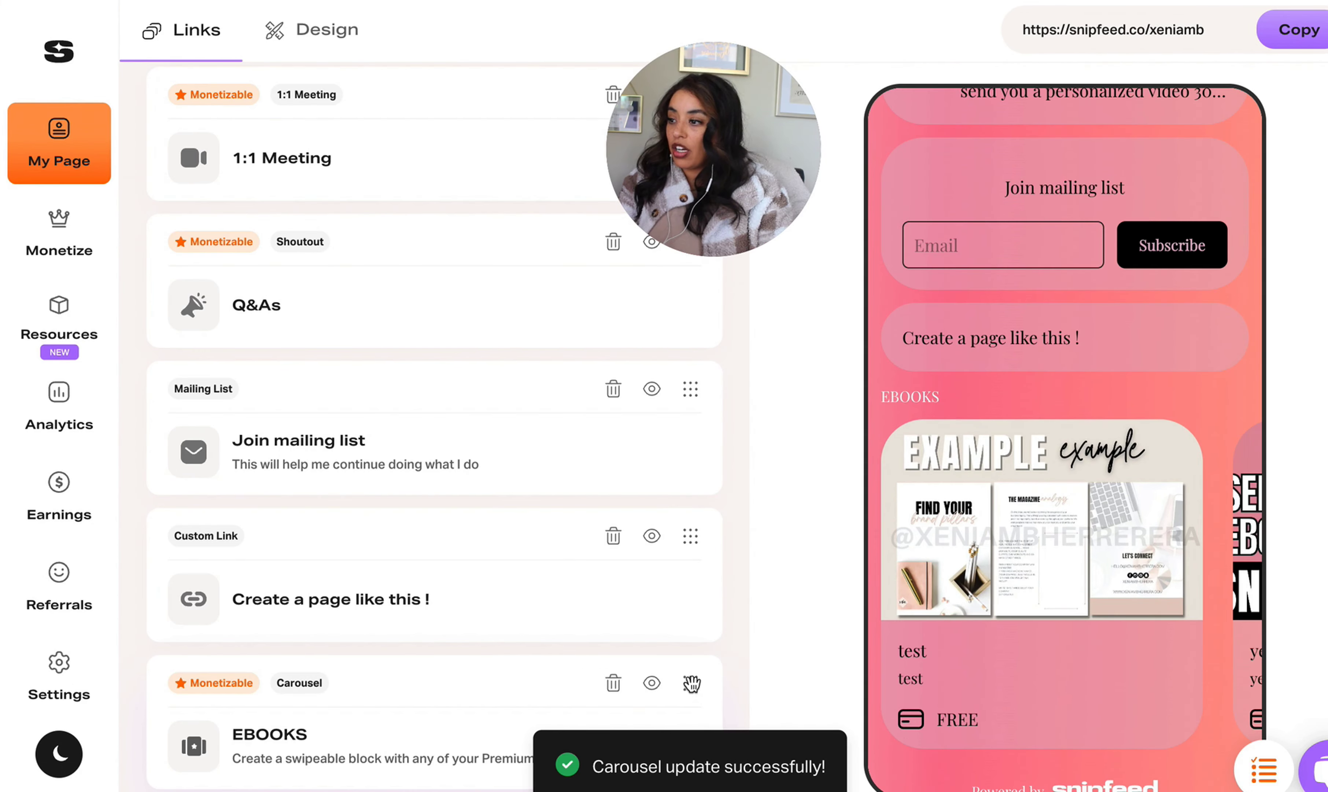
left_click_drag(690, 683, 691, 386)
scroll(693, 388, "up", 1)
scroll(692, 389, "up", 3)
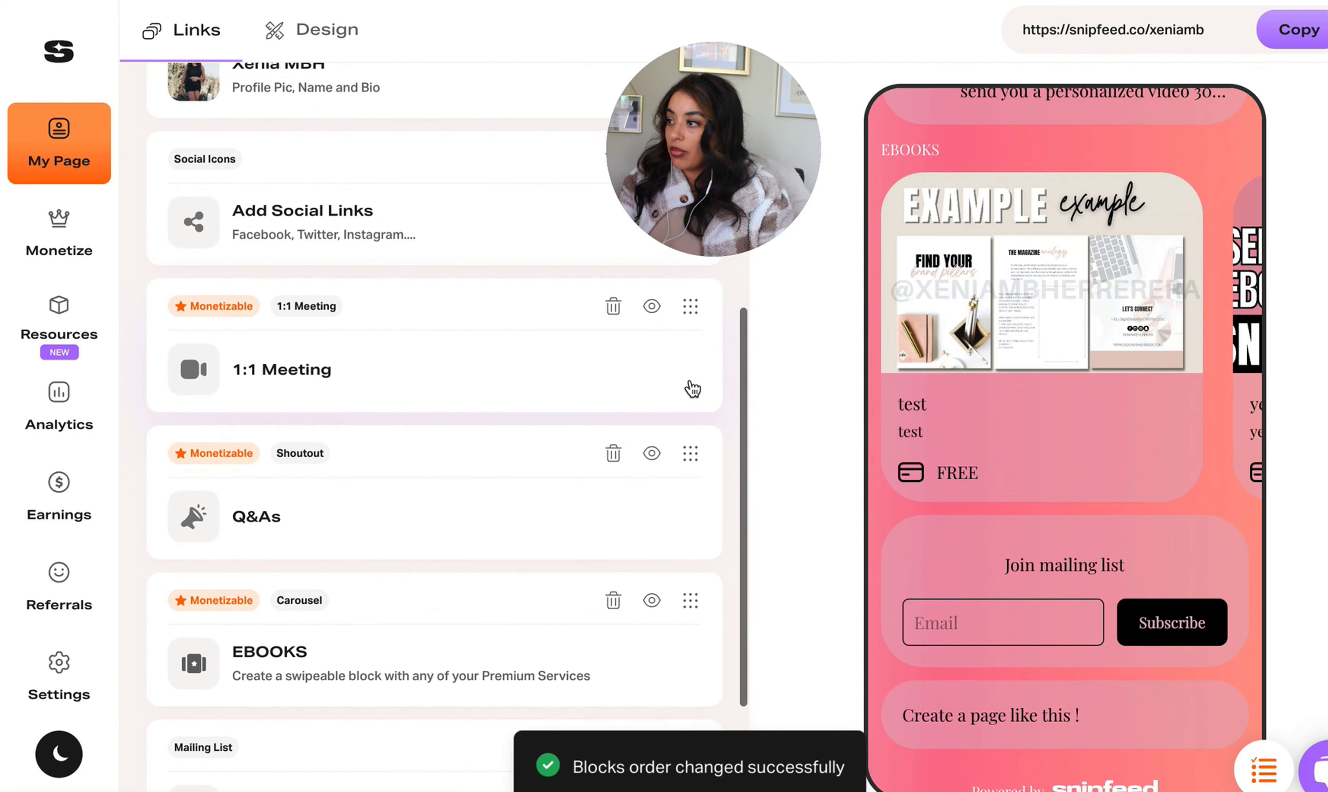
left_click_drag(690, 601, 701, 459)
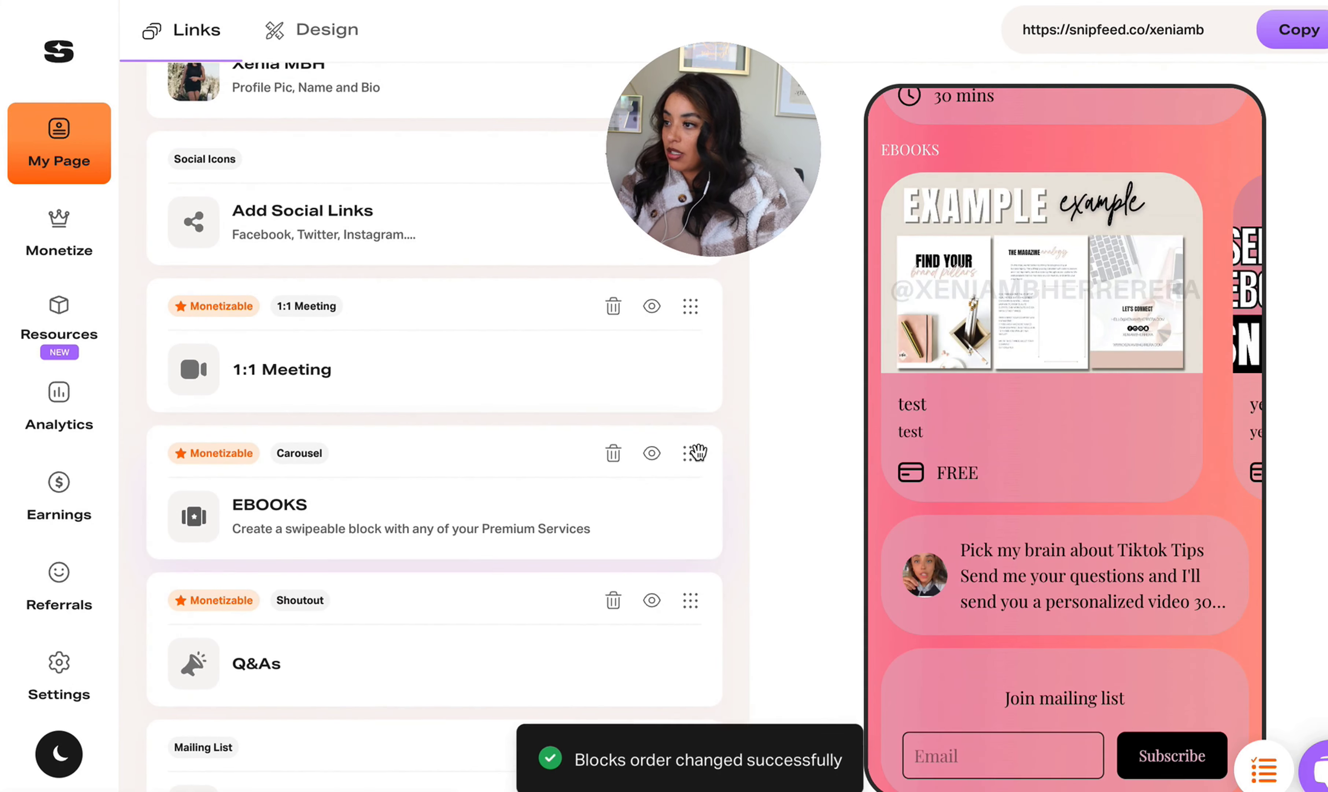
Step: Switch the page design to the Girlboss Era theme
left_click(330, 33)
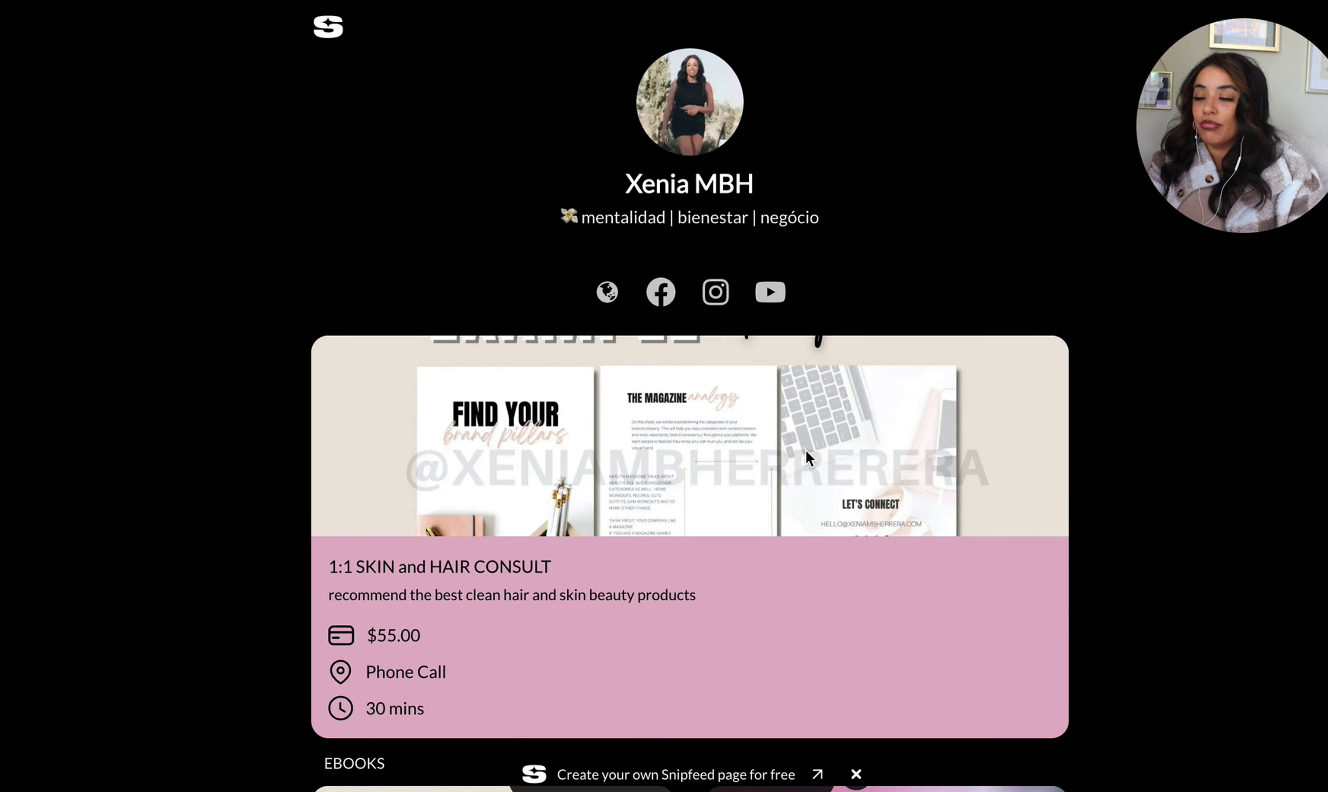
Step: Review the published page, checking the consultation card and both items in the EBOOKS carousel
scroll(806, 450, "down", 8)
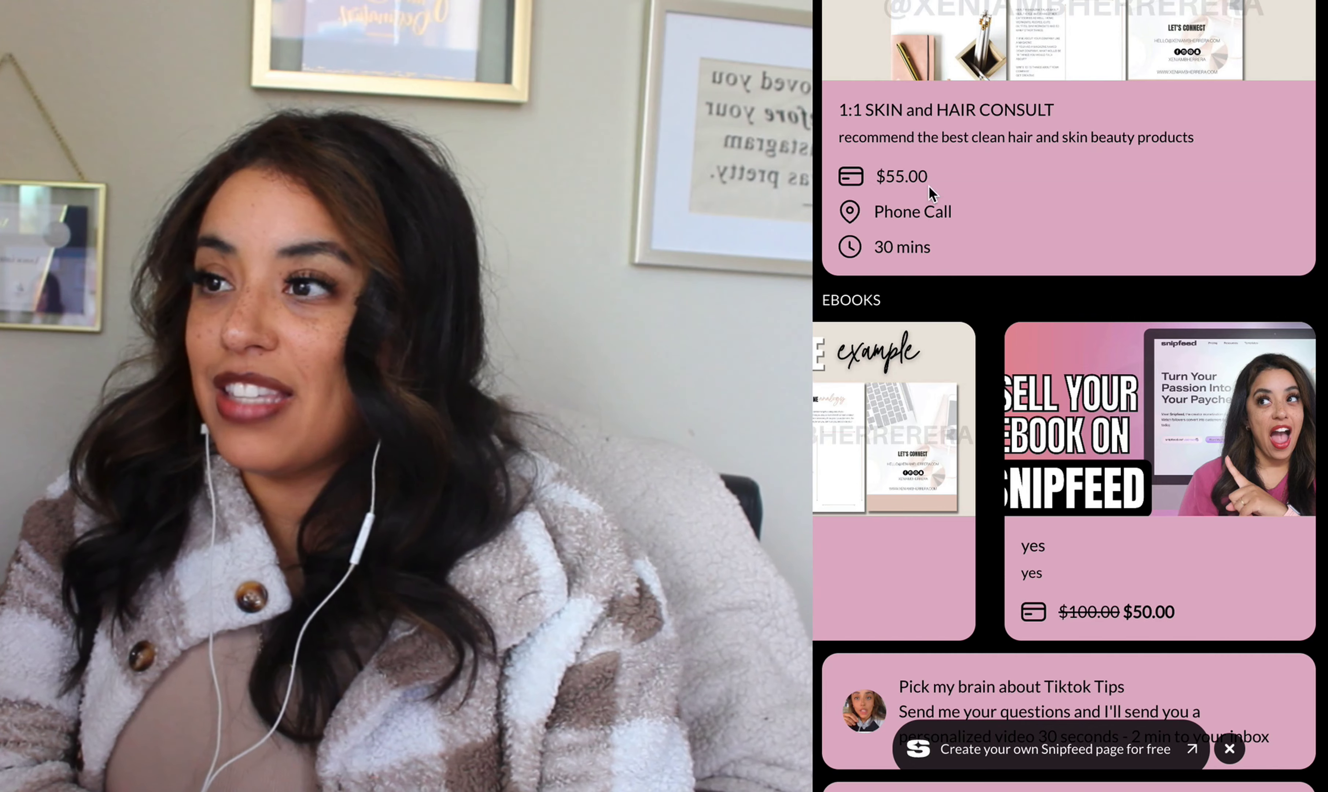
scroll(929, 187, "up", 8)
scroll(996, 177, "down", 5)
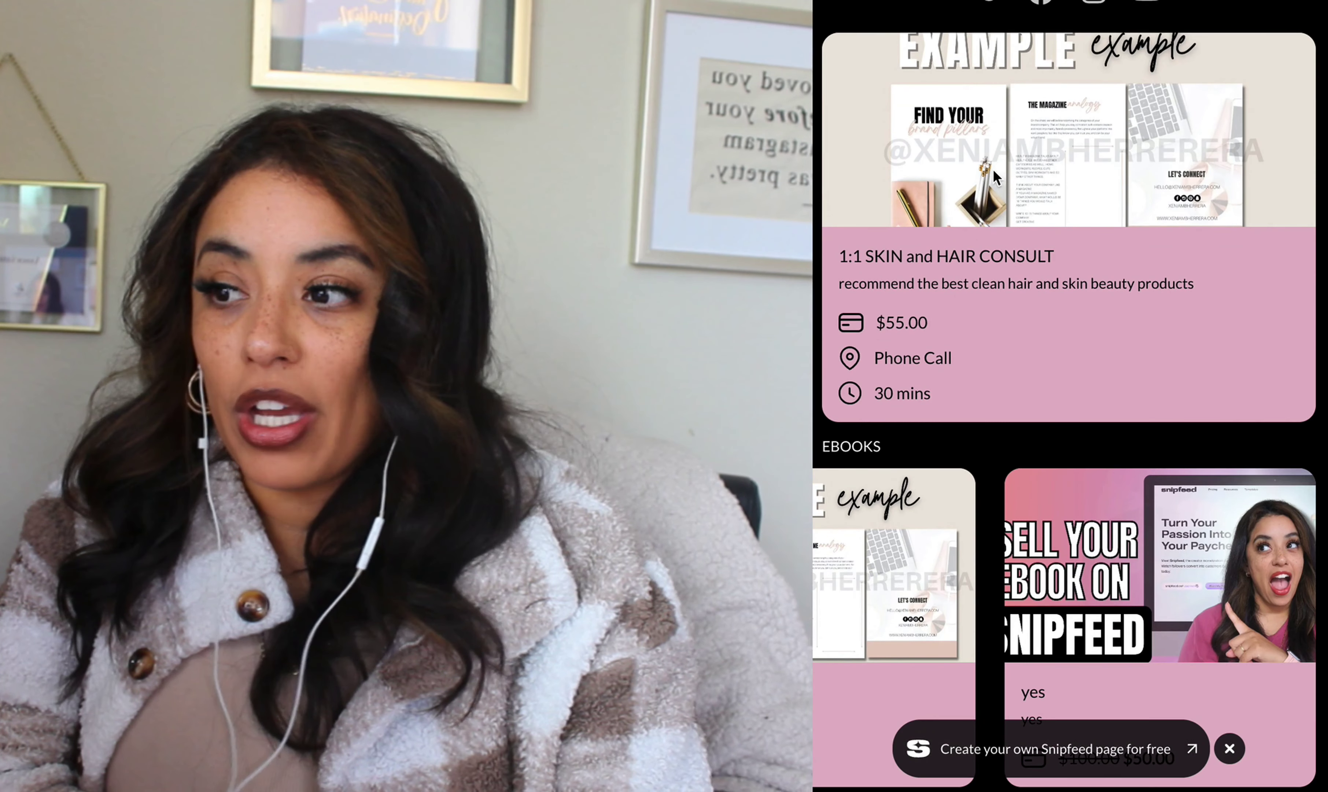
scroll(1006, 674, "left", 3)
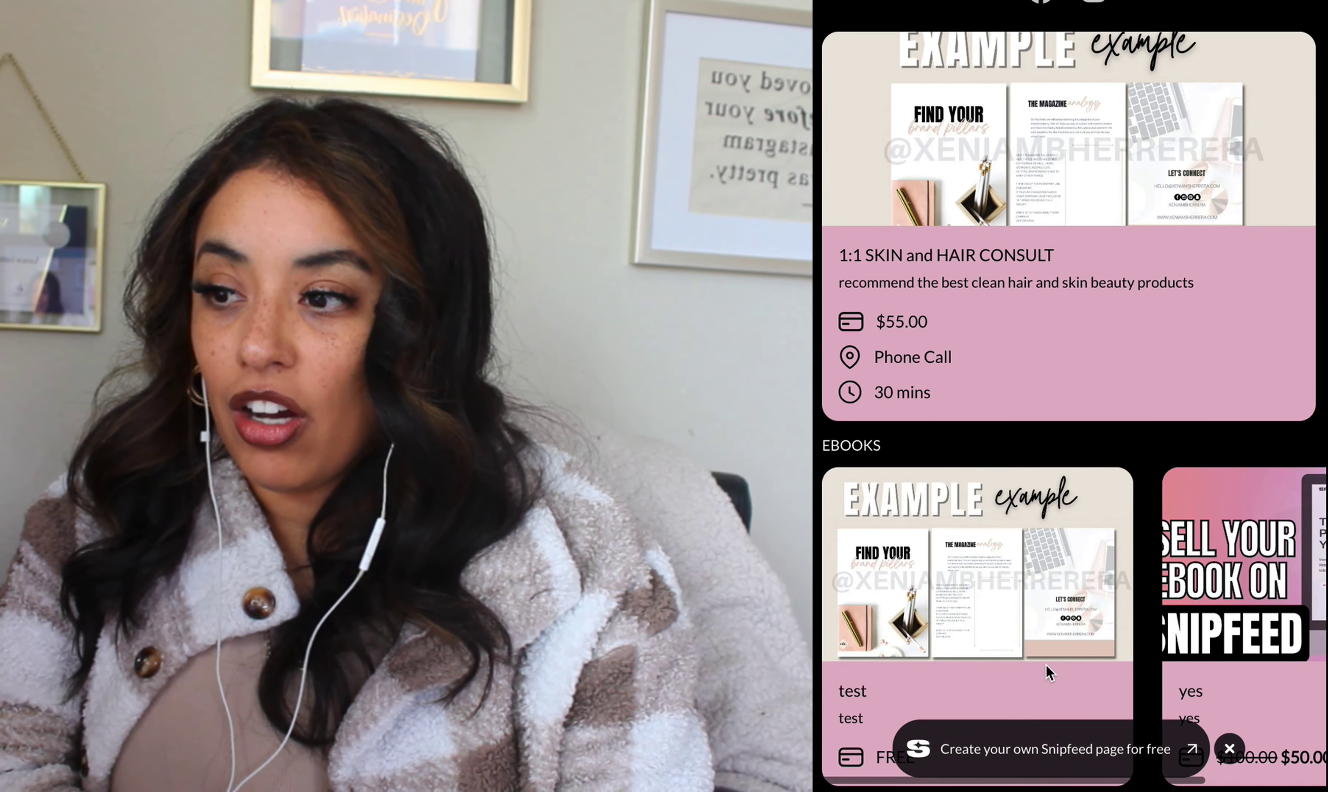
scroll(1045, 665, "right", 3)
scroll(1045, 665, "left", 3)
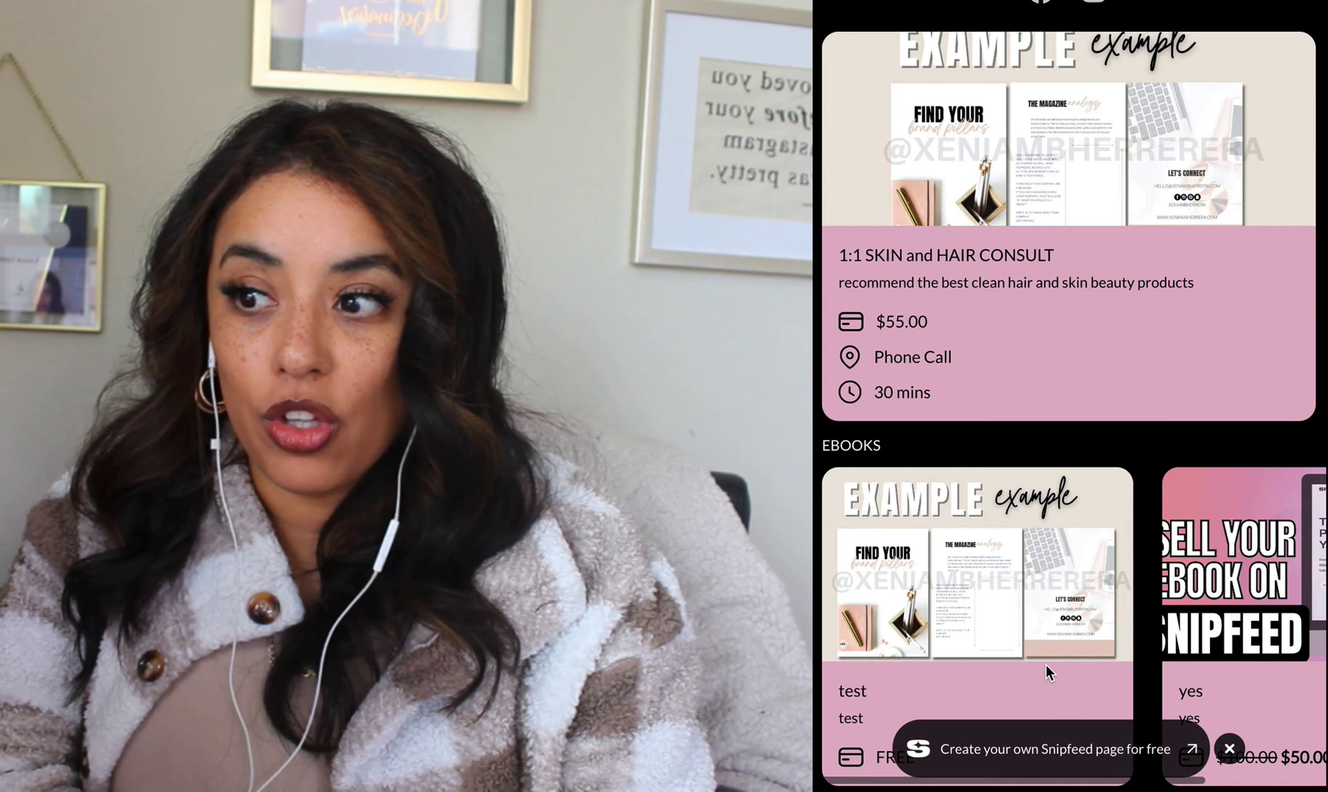
scroll(1141, 694, "down", 4)
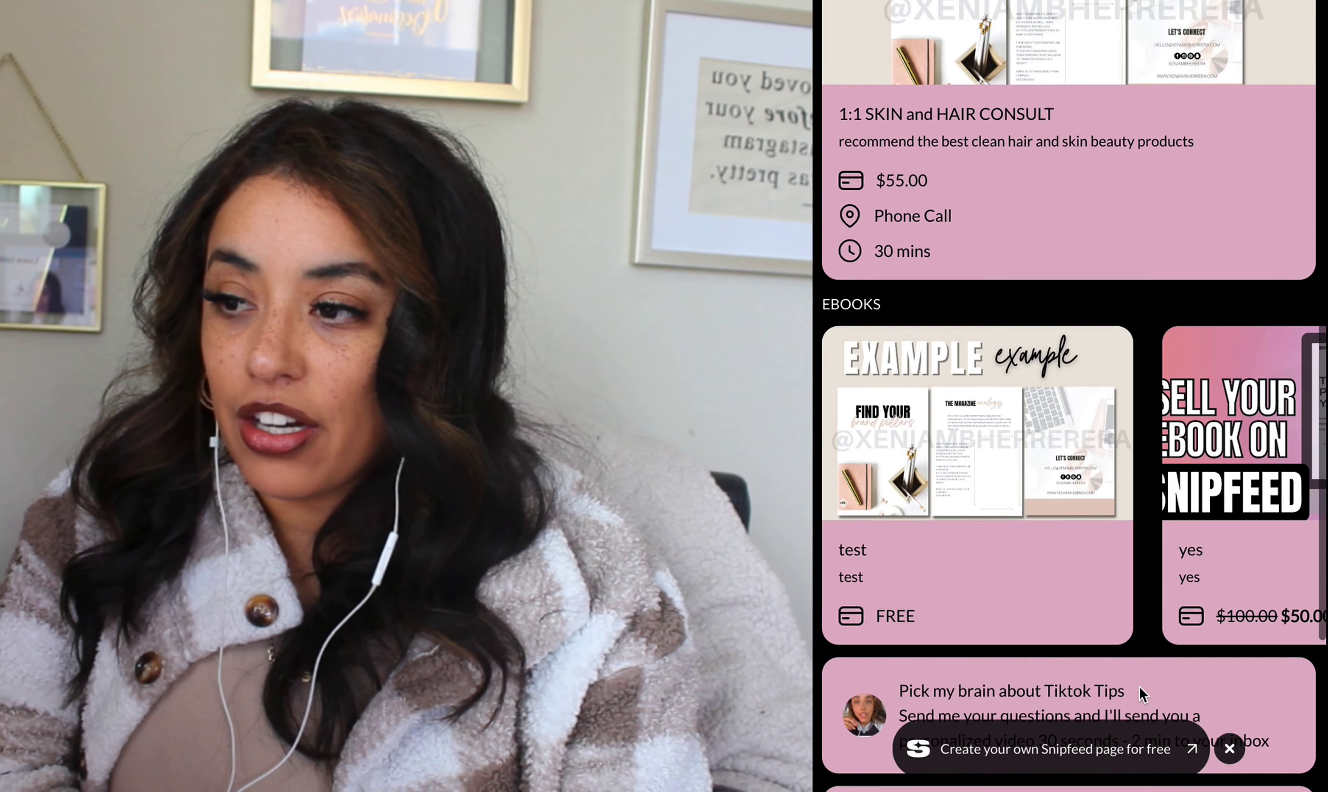
scroll(1141, 694, "up", 9)
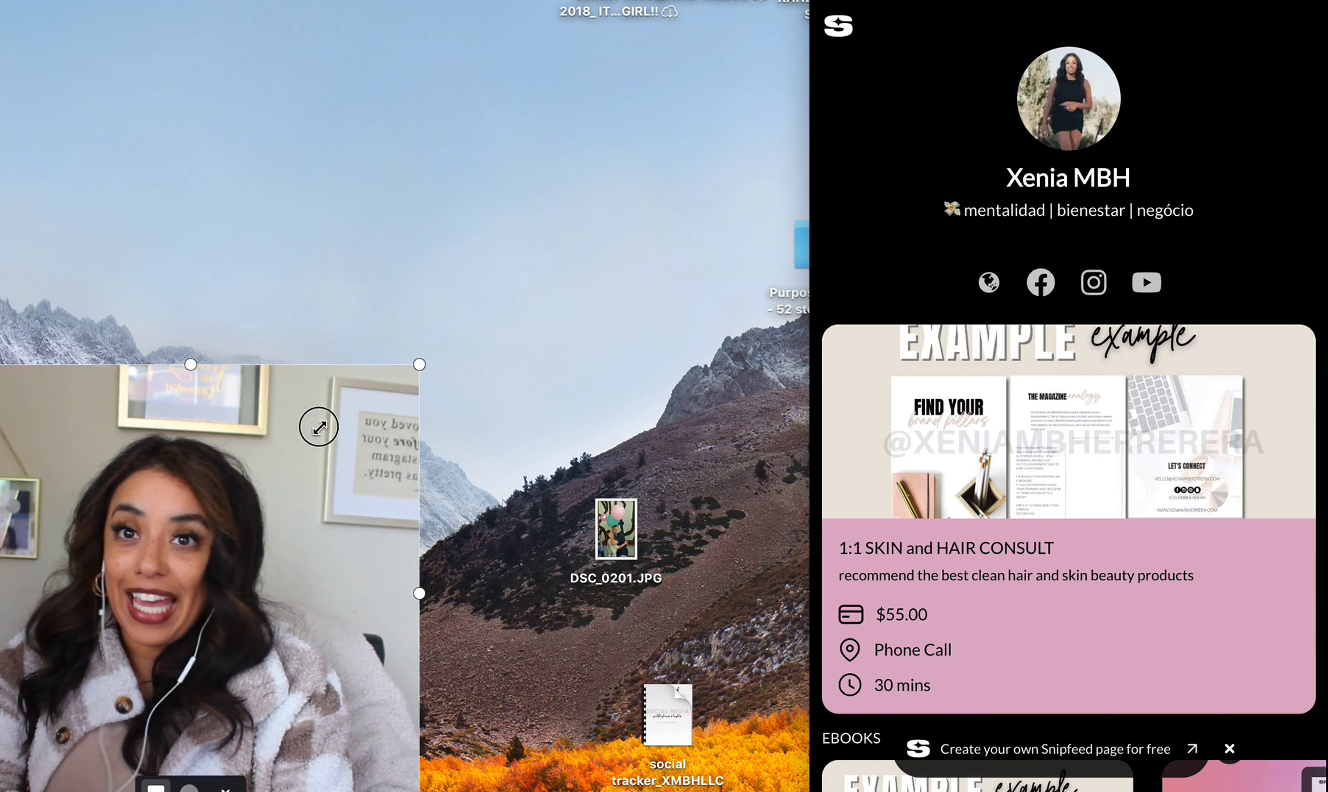
Step: Widen the browser window showing the page editor and open the Resources section
left_click_drag(317, 427, 68, 632)
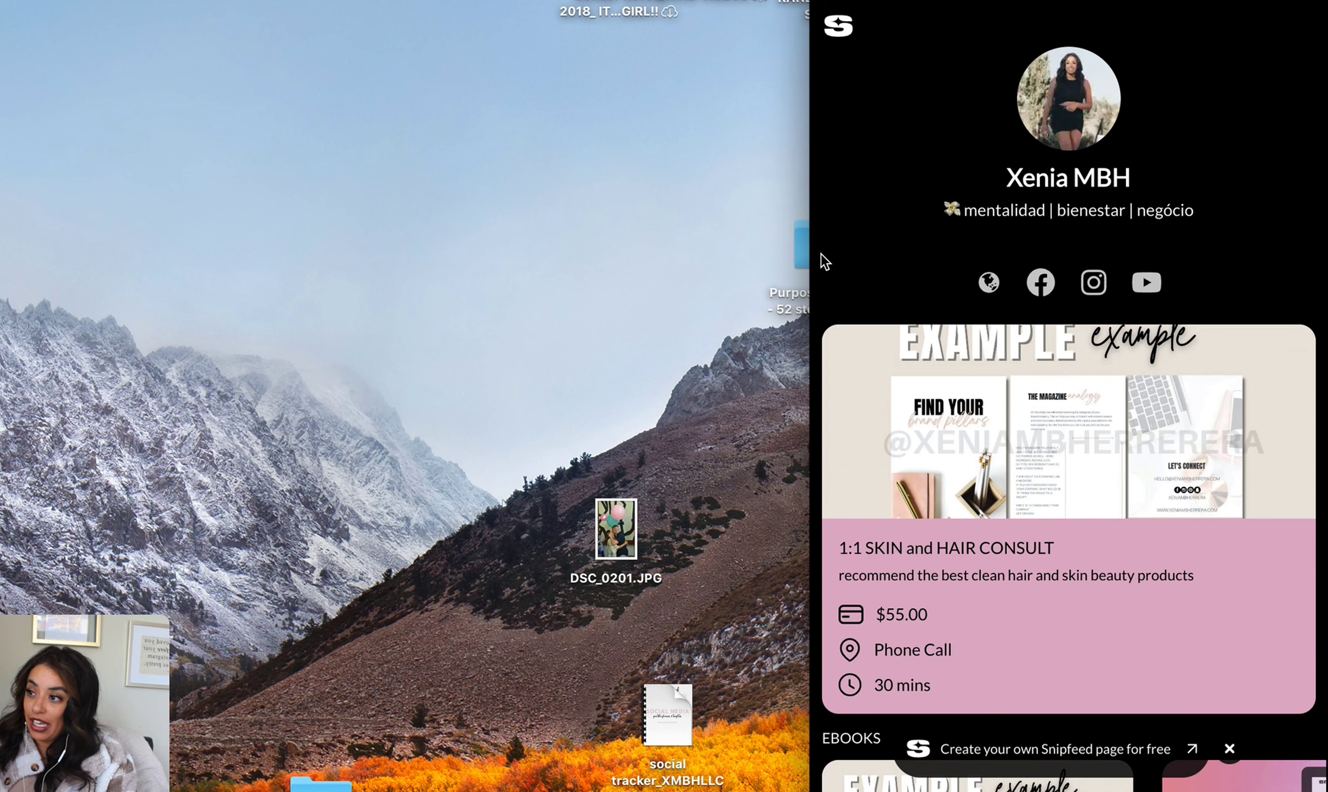
left_click_drag(806, 253, 74, 267)
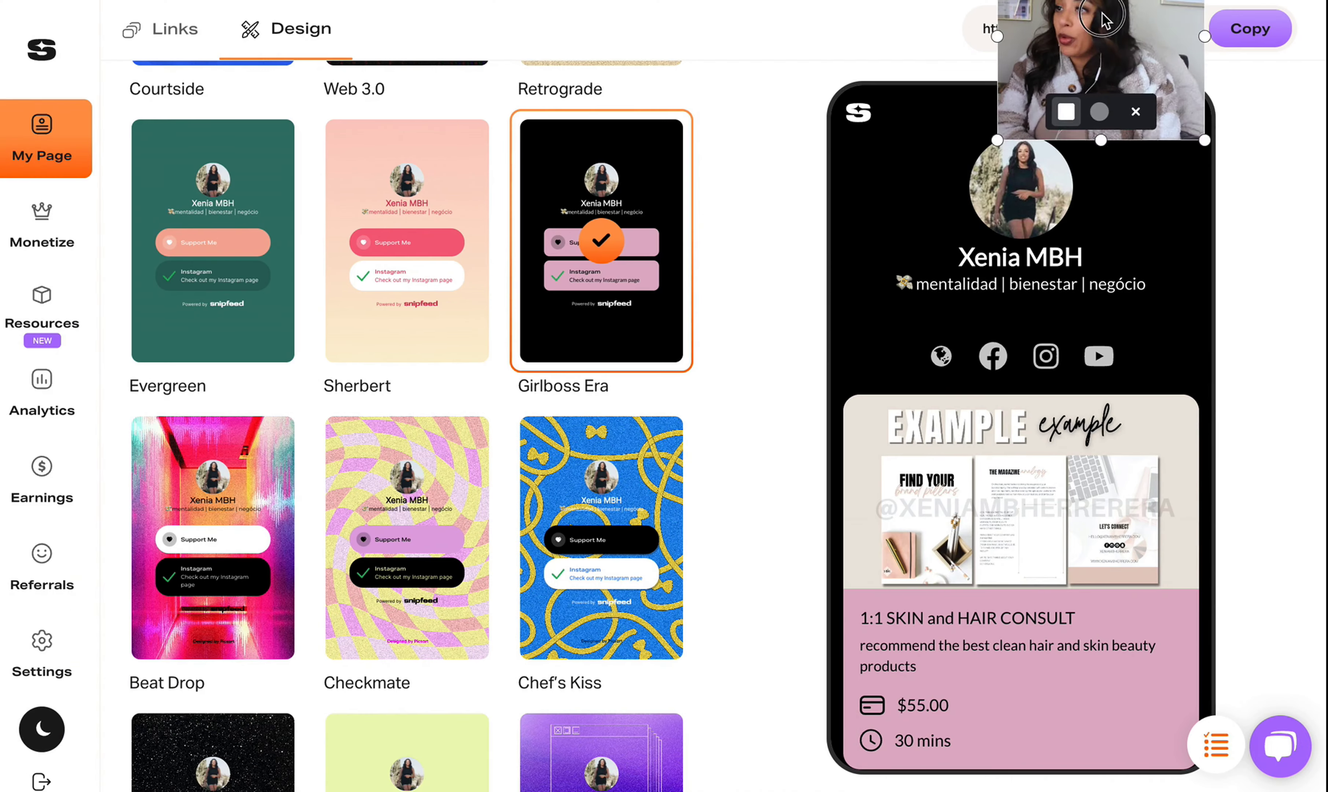
left_click_drag(1103, 18, 1181, 116)
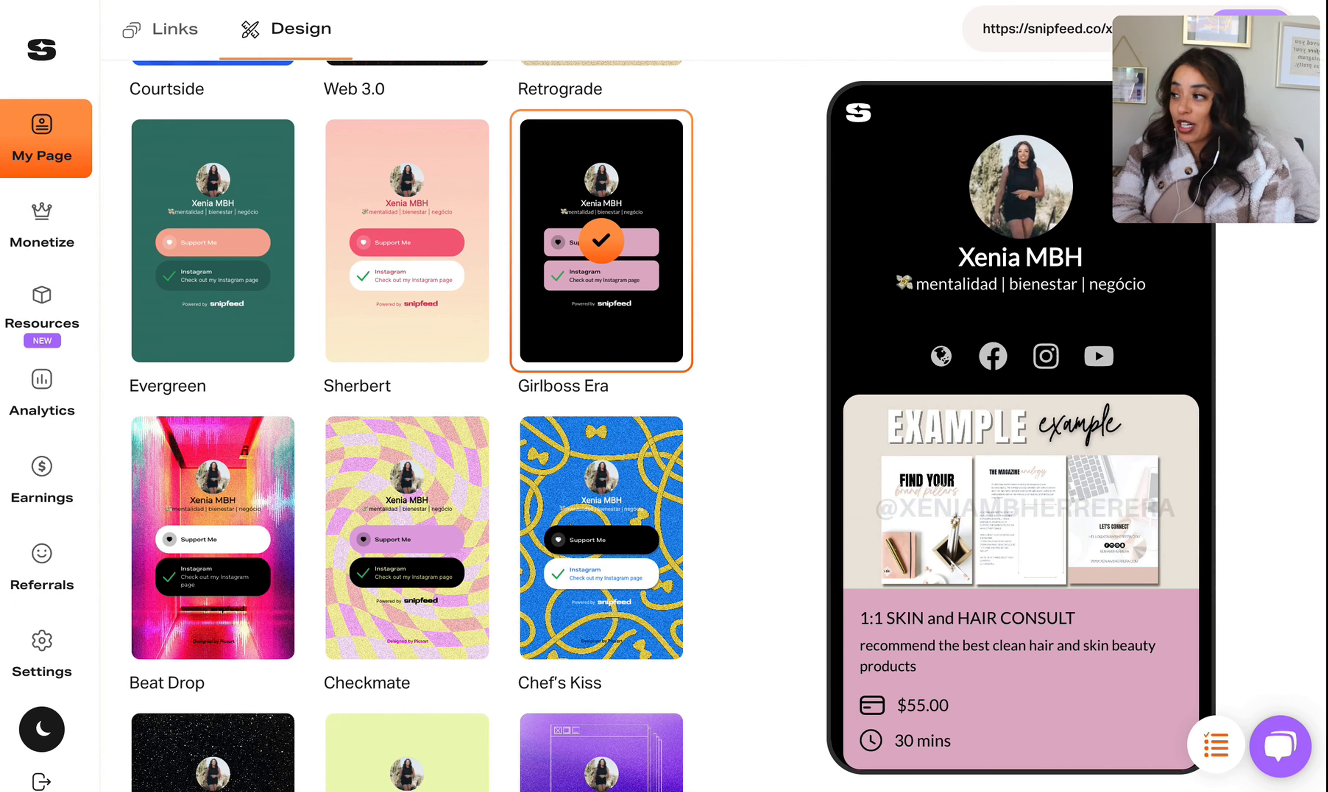
left_click(48, 308)
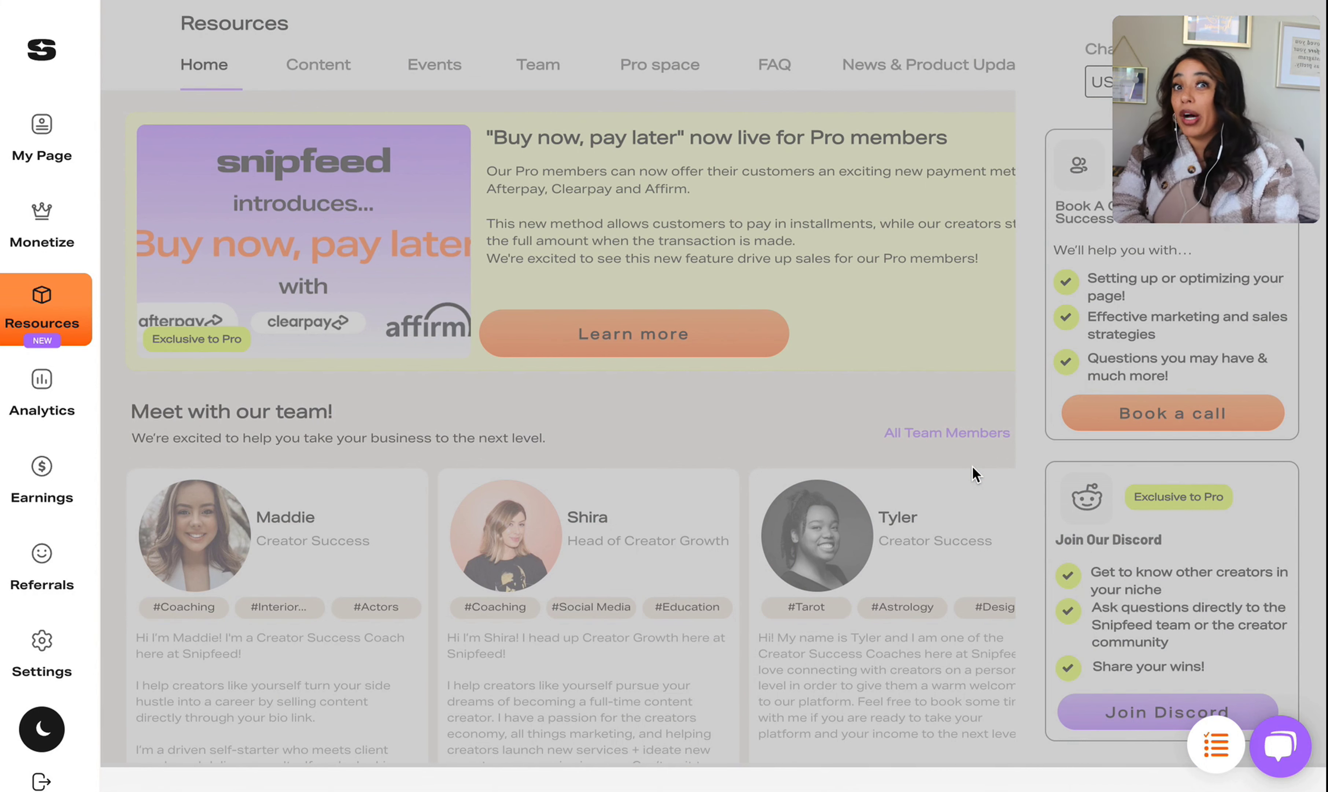
Step: Review the Bio Link analytics, including the page views, conversion ratio and mailing list sections
left_click(13, 401)
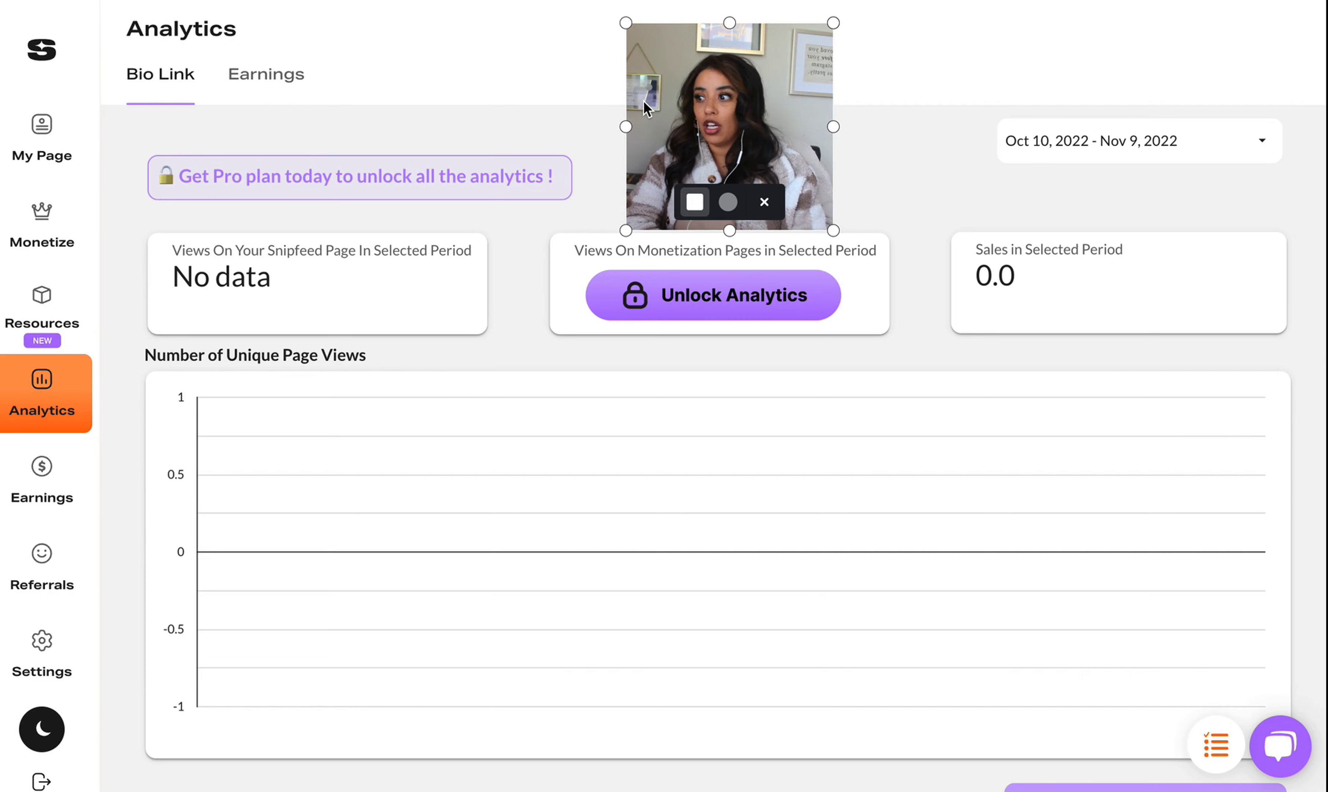
scroll(296, 572, "down", 20)
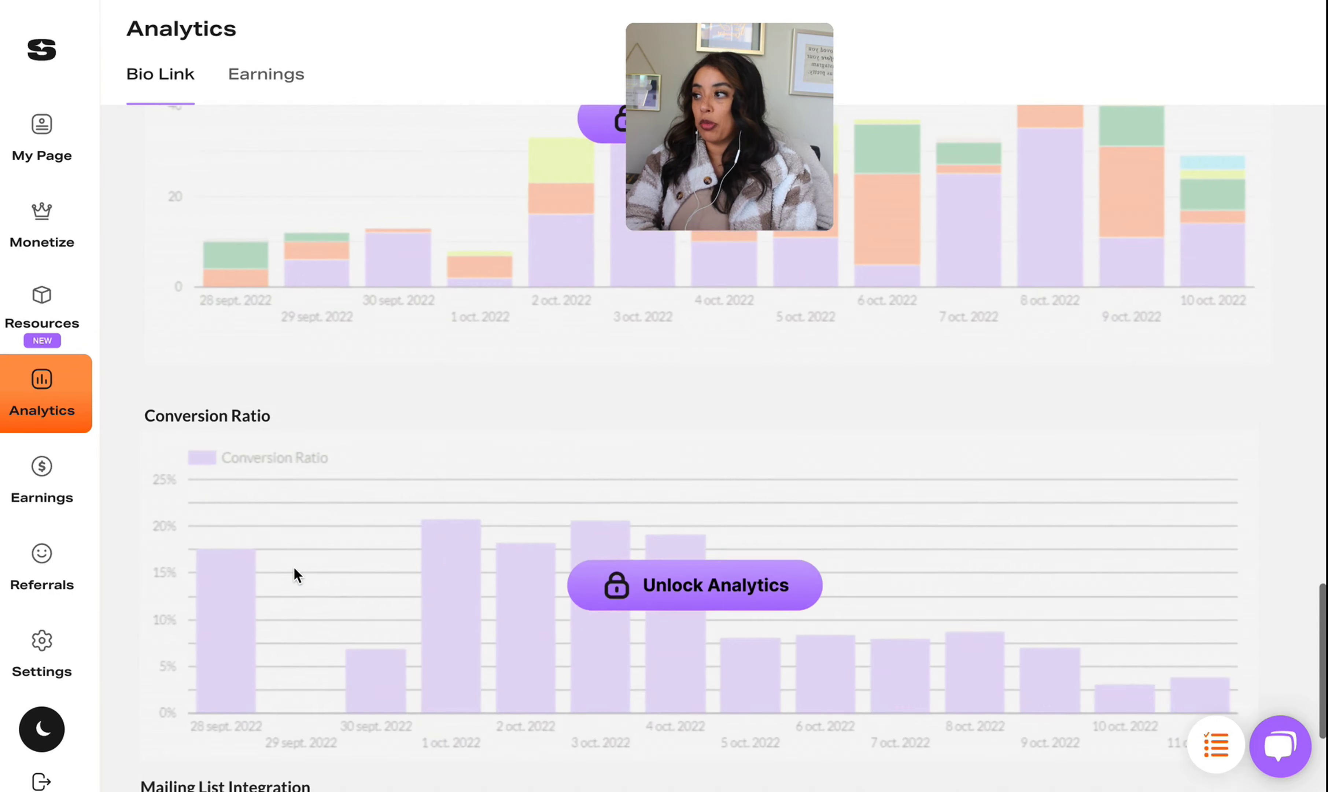
scroll(295, 573, "down", 10)
Step: View the global earnings overview and the referral program details
left_click(42, 481)
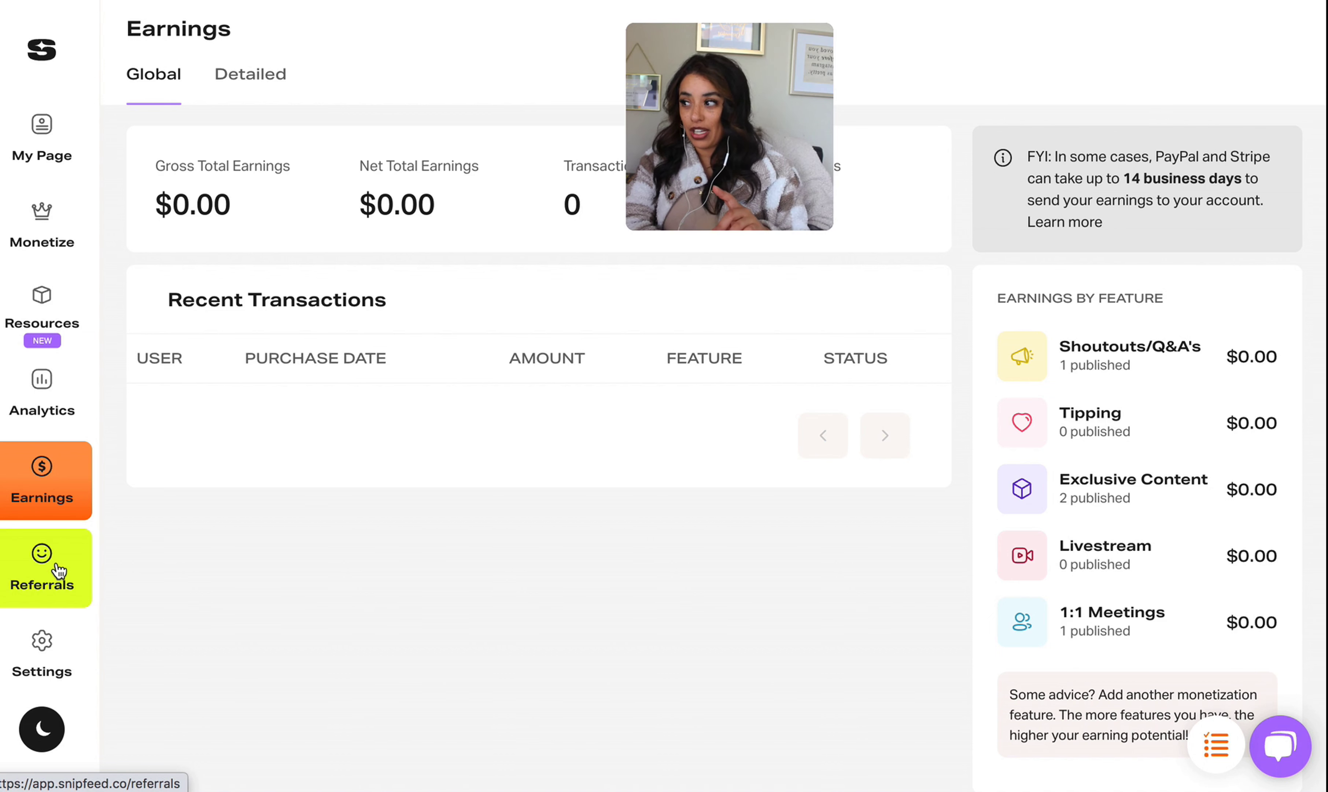
left_click(58, 569)
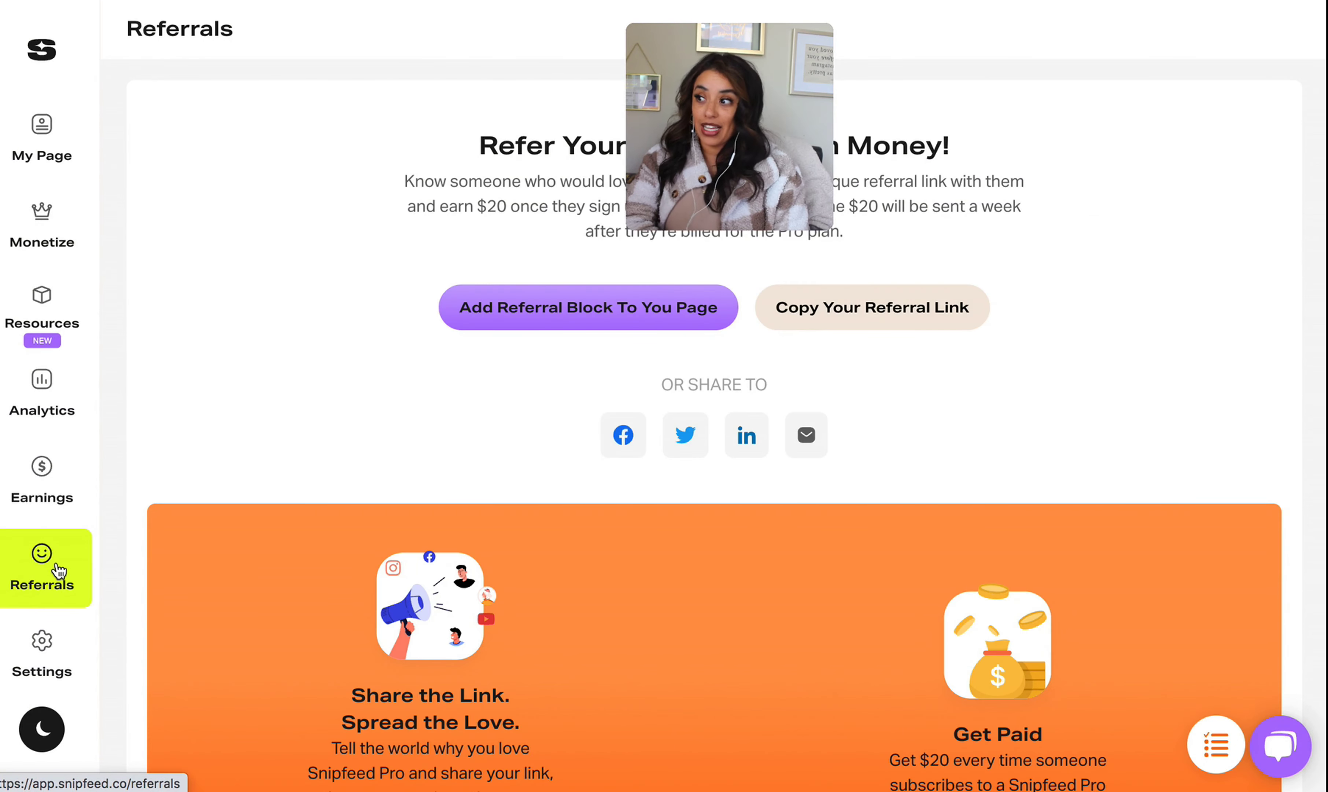
left_click_drag(781, 115, 296, 184)
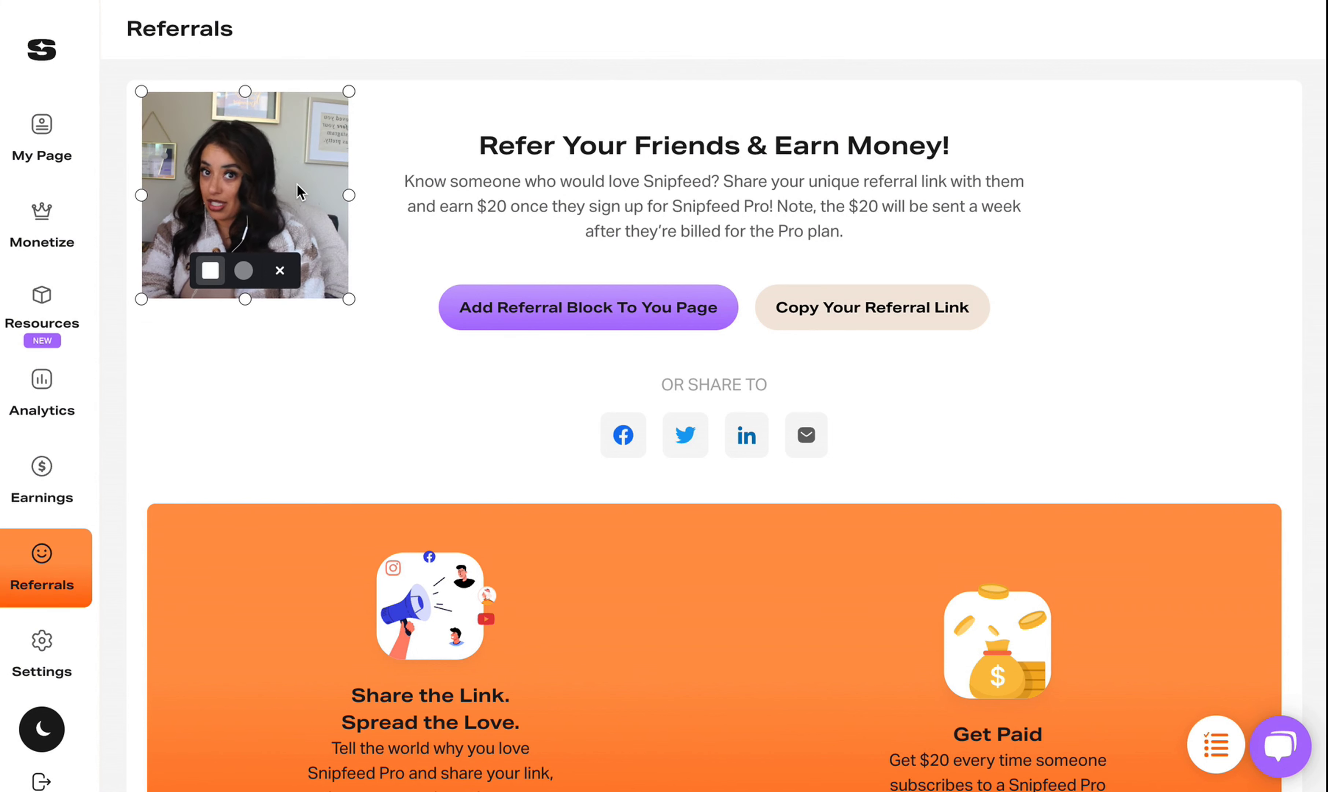
Step: Open the account settings and look through the Mailchimp, Zoom and Google Calendar integrations
left_click(41, 654)
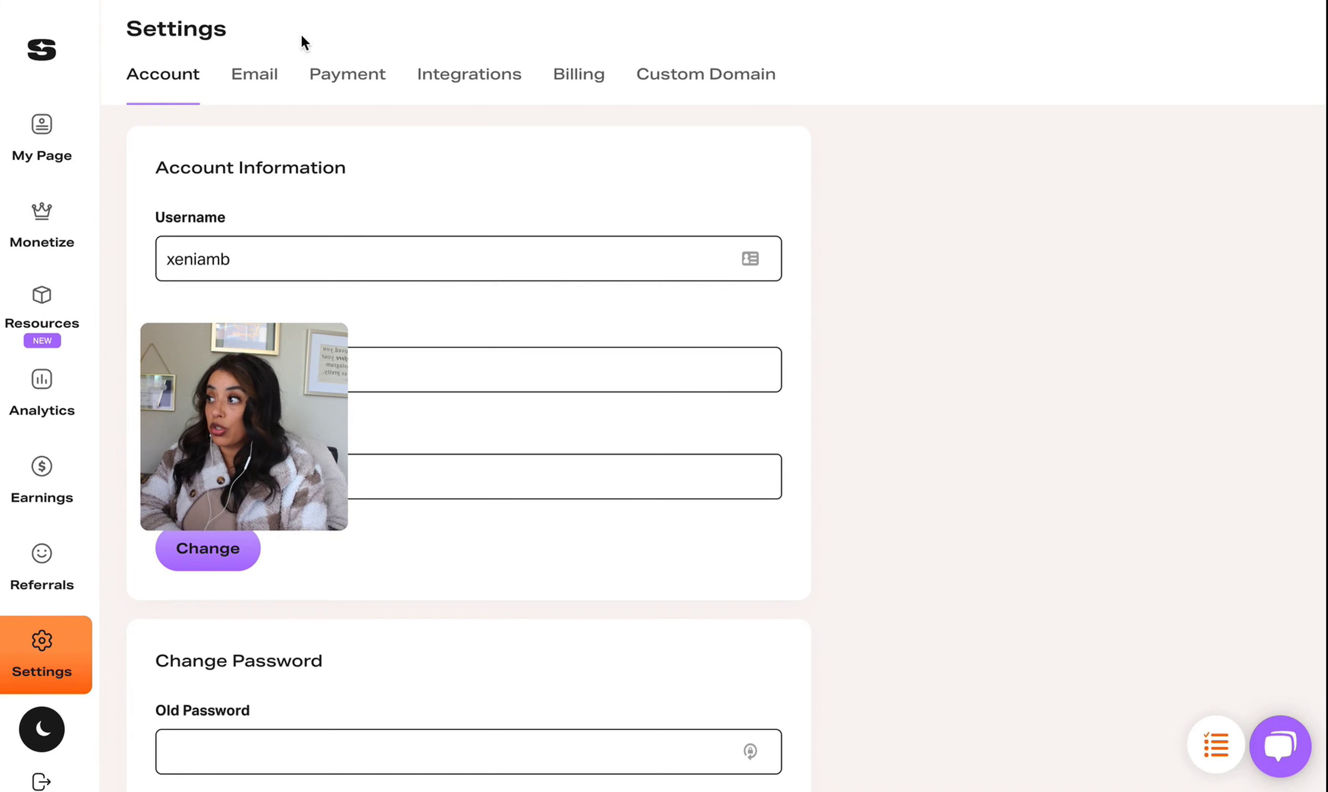
left_click(251, 78)
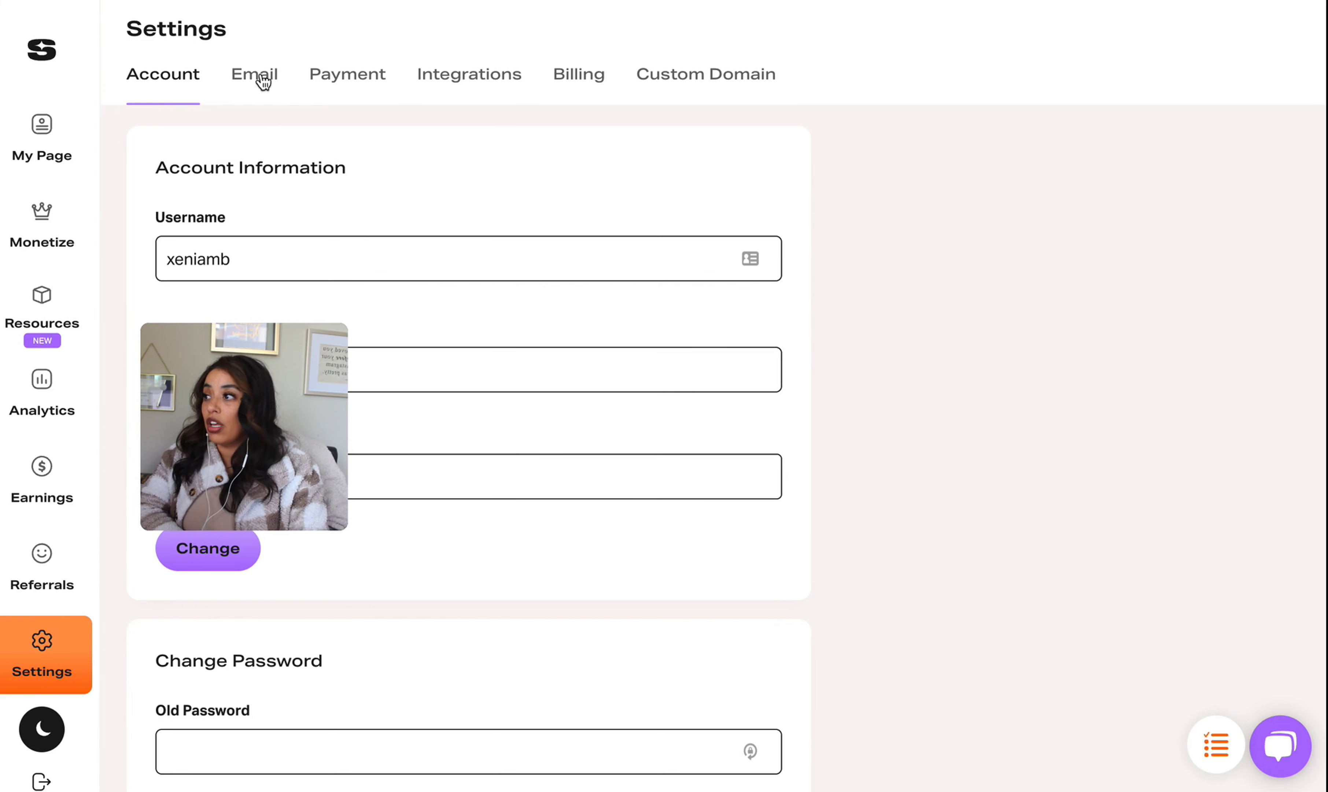
left_click(454, 80)
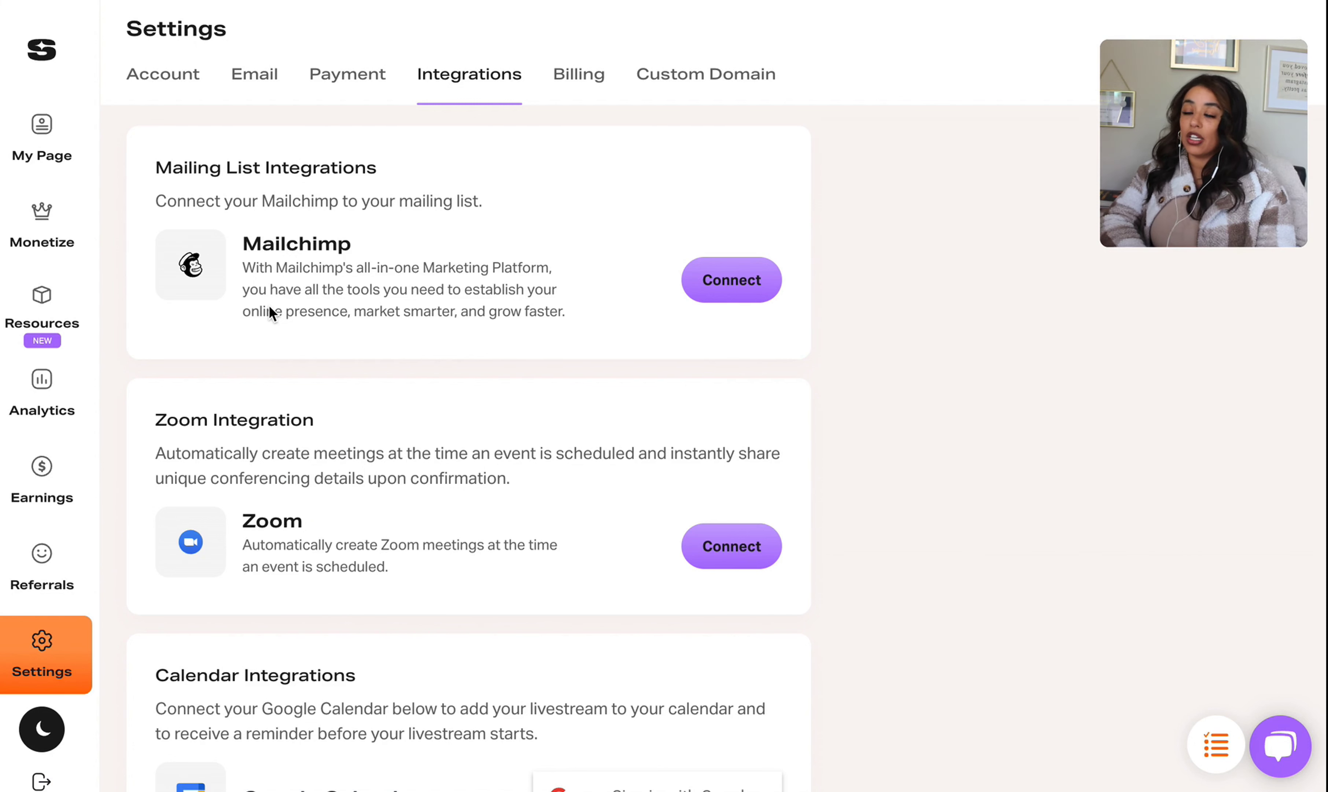
scroll(727, 371, "down", 2)
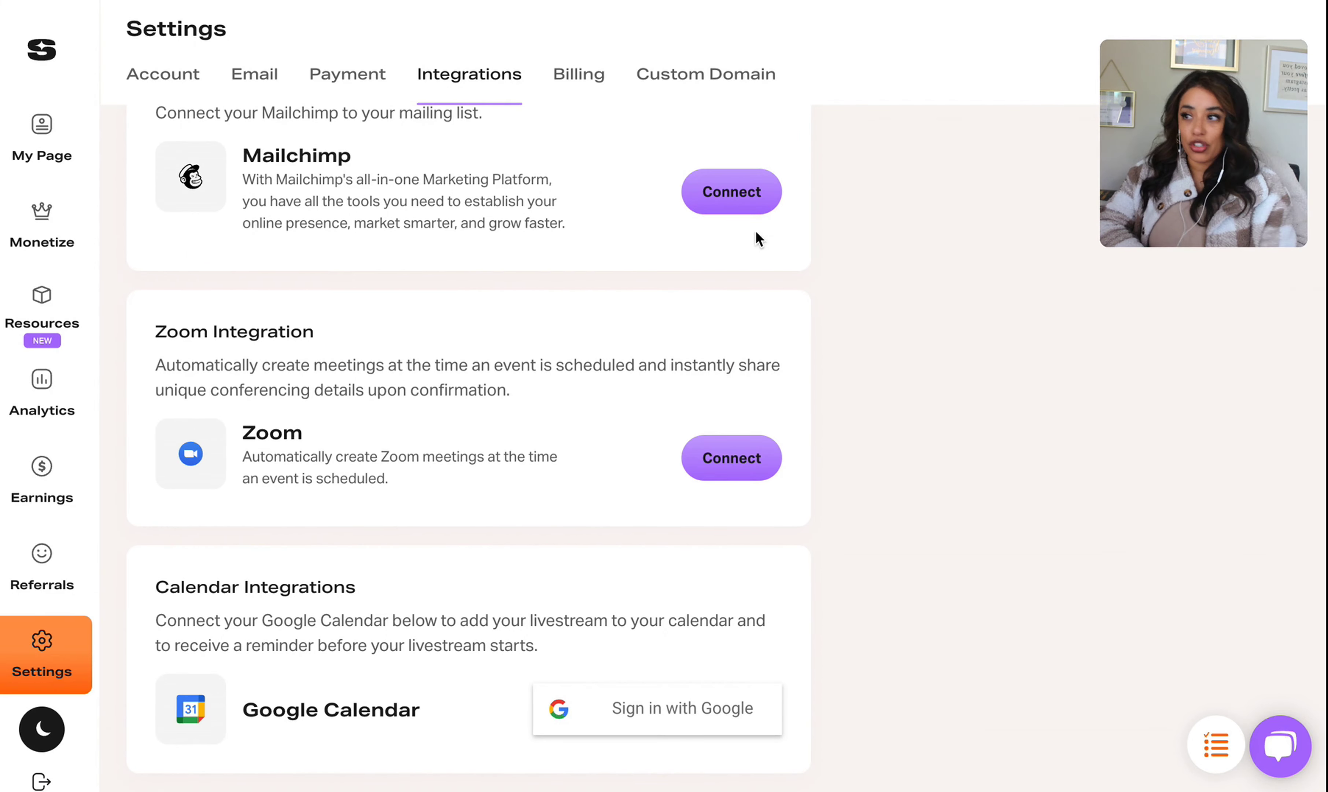
Step: Examine the custom domain settings and the options for adding a domain
left_click(696, 82)
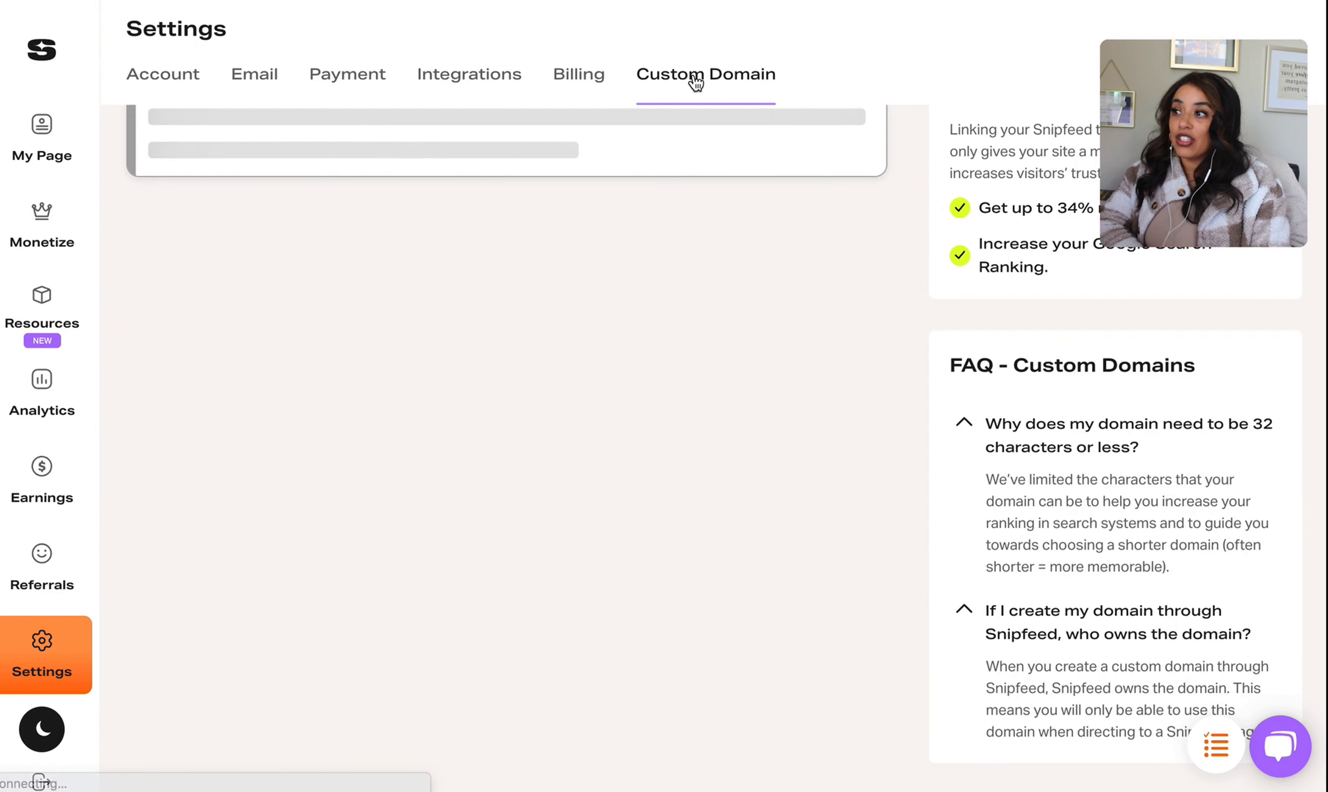
scroll(419, 291, "up", 2)
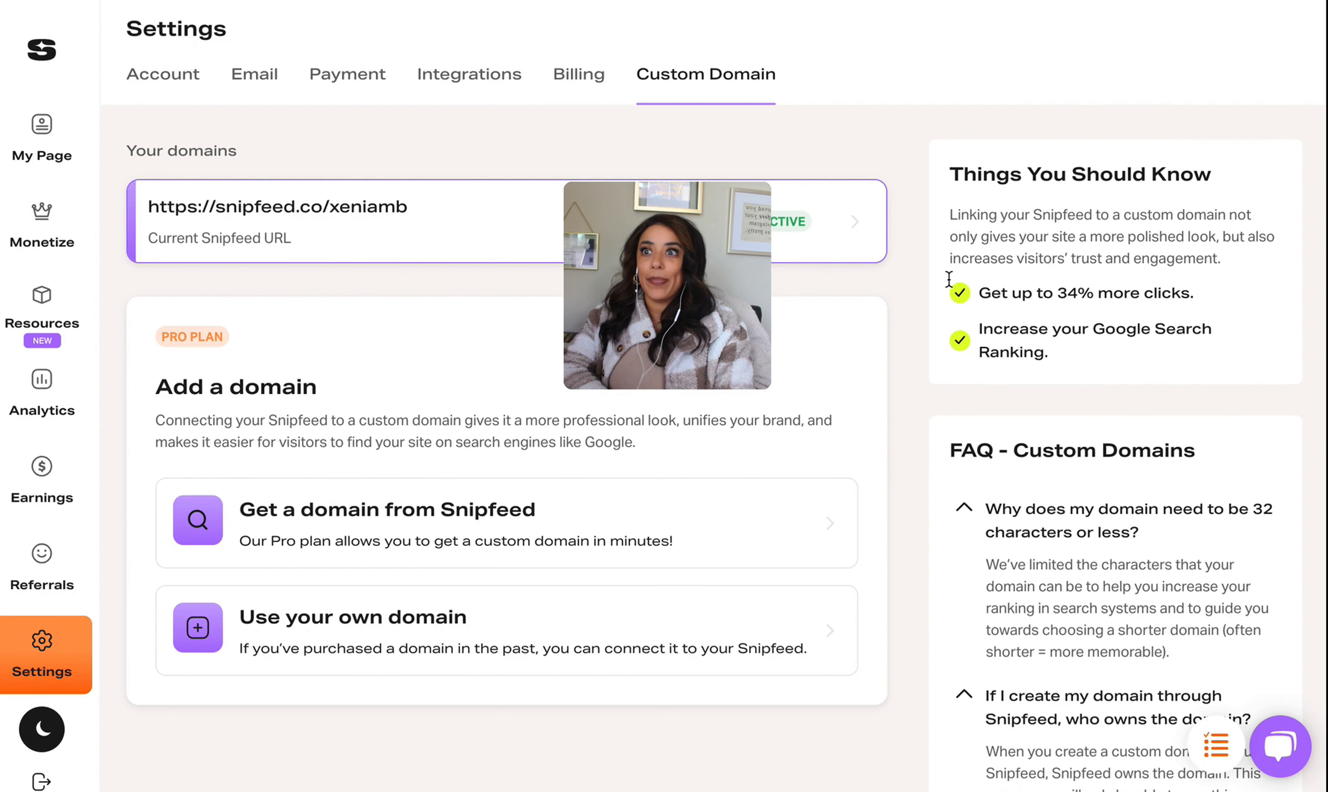
mouse_move(738, 214)
left_click_drag(737, 214, 1315, 68)
scroll(109, 631, "up", 1)
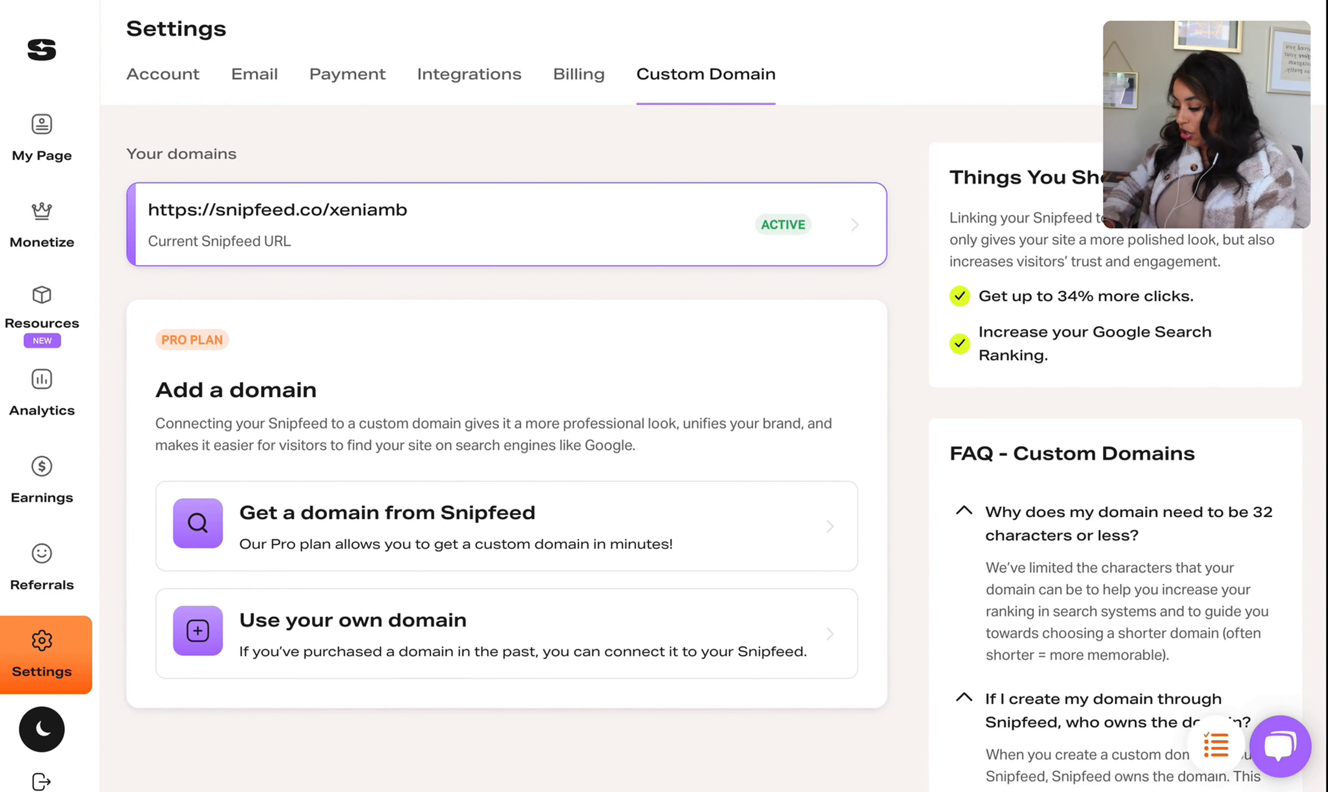
Step: Open the example Snipfeed page at the custom domain workwithxenia.com
type("work")
key("Return")
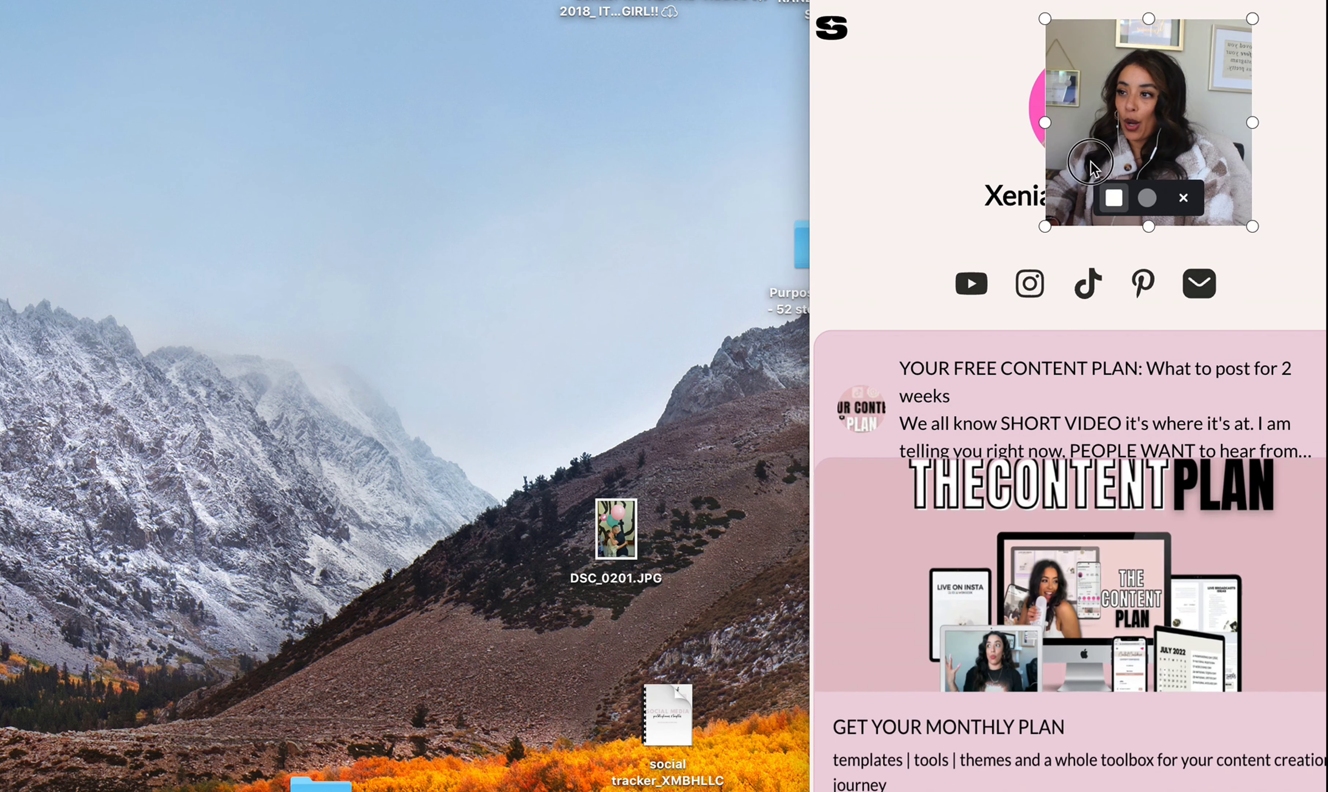
left_click_drag(1091, 167, 659, 135)
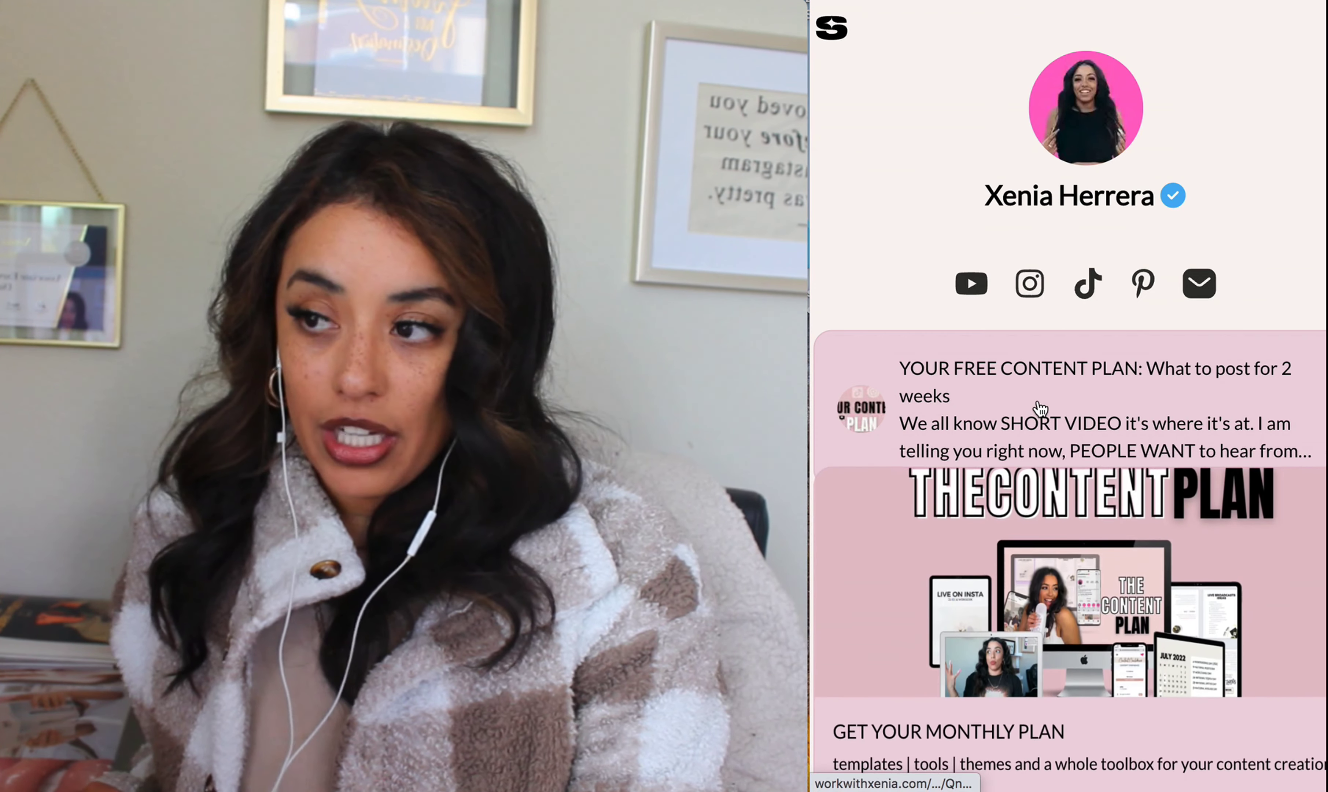
Step: Open the free two-week content plan offer and look through its locked contents and suggested products
left_click(1039, 371)
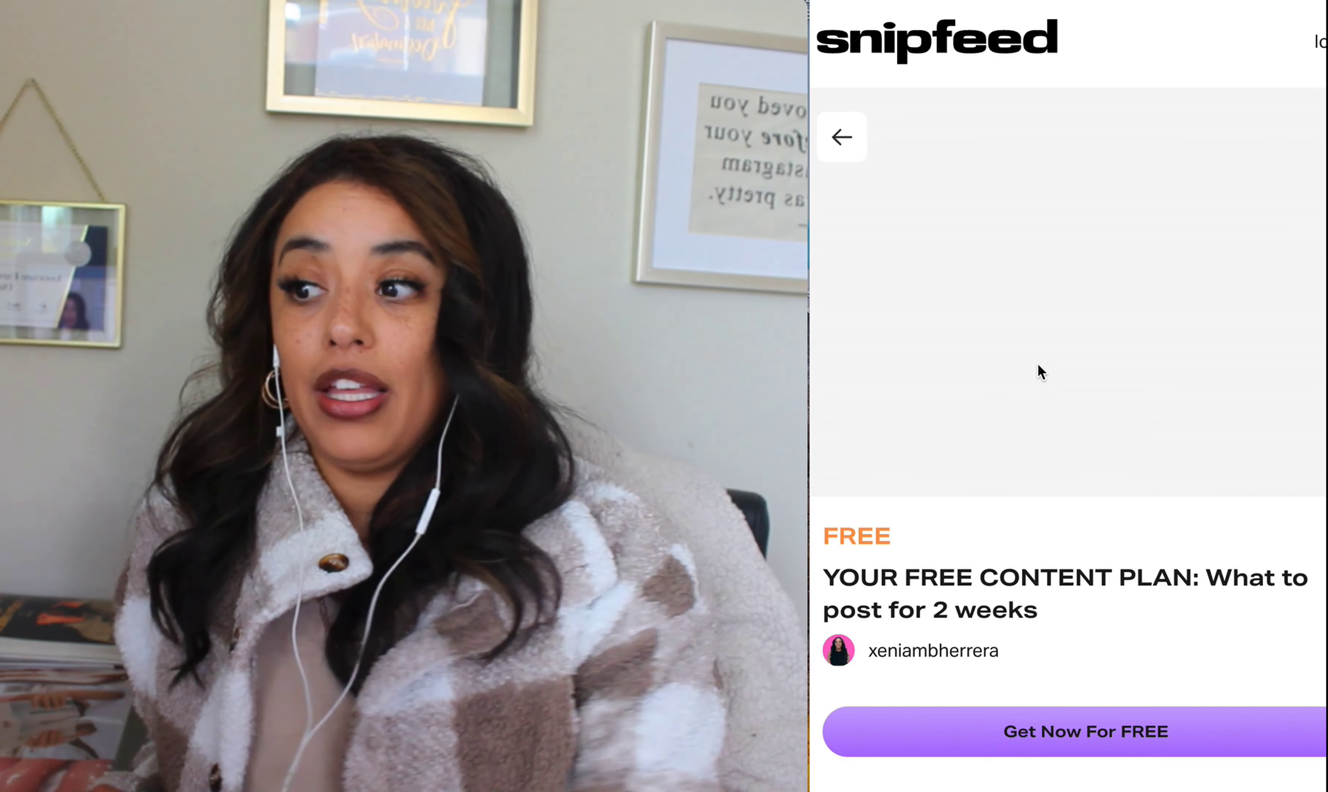
scroll(1039, 366, "down", 15)
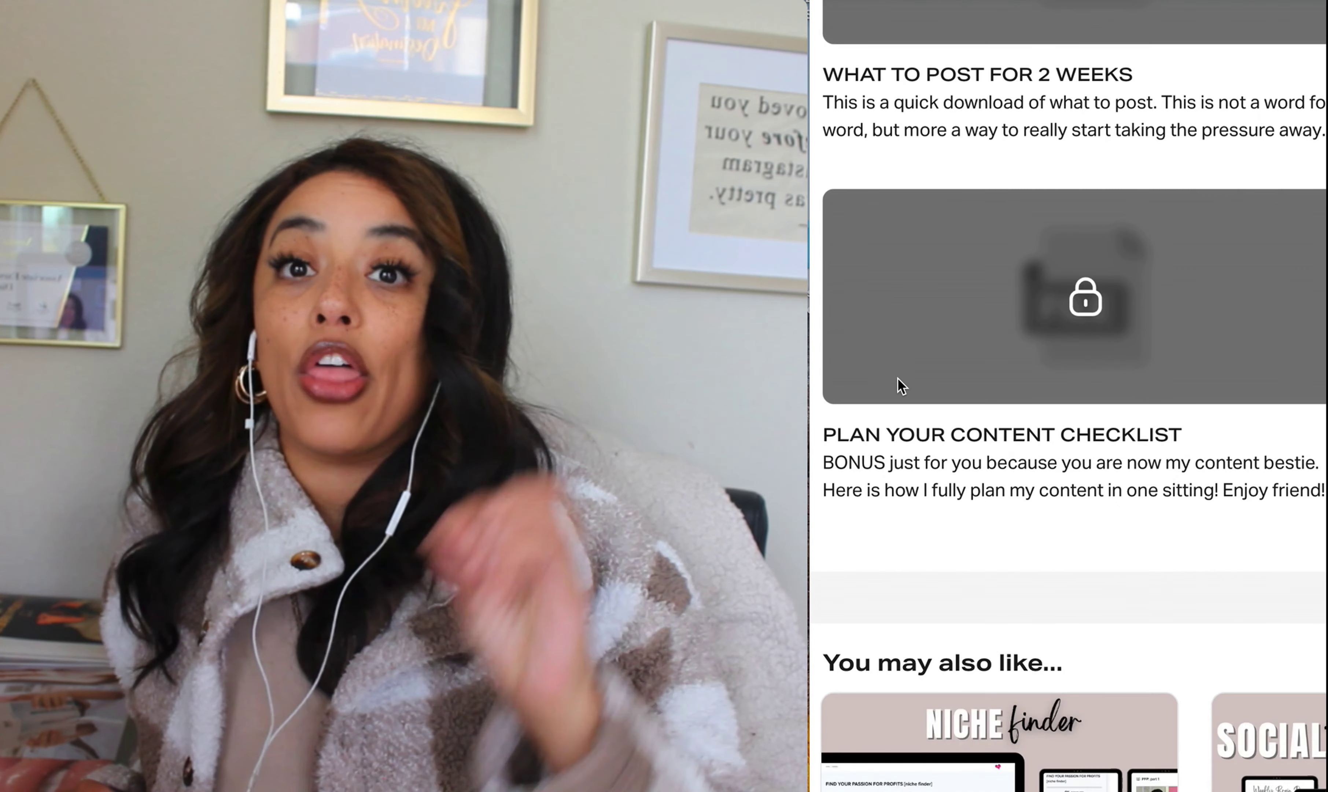
scroll(902, 386, "down", 5)
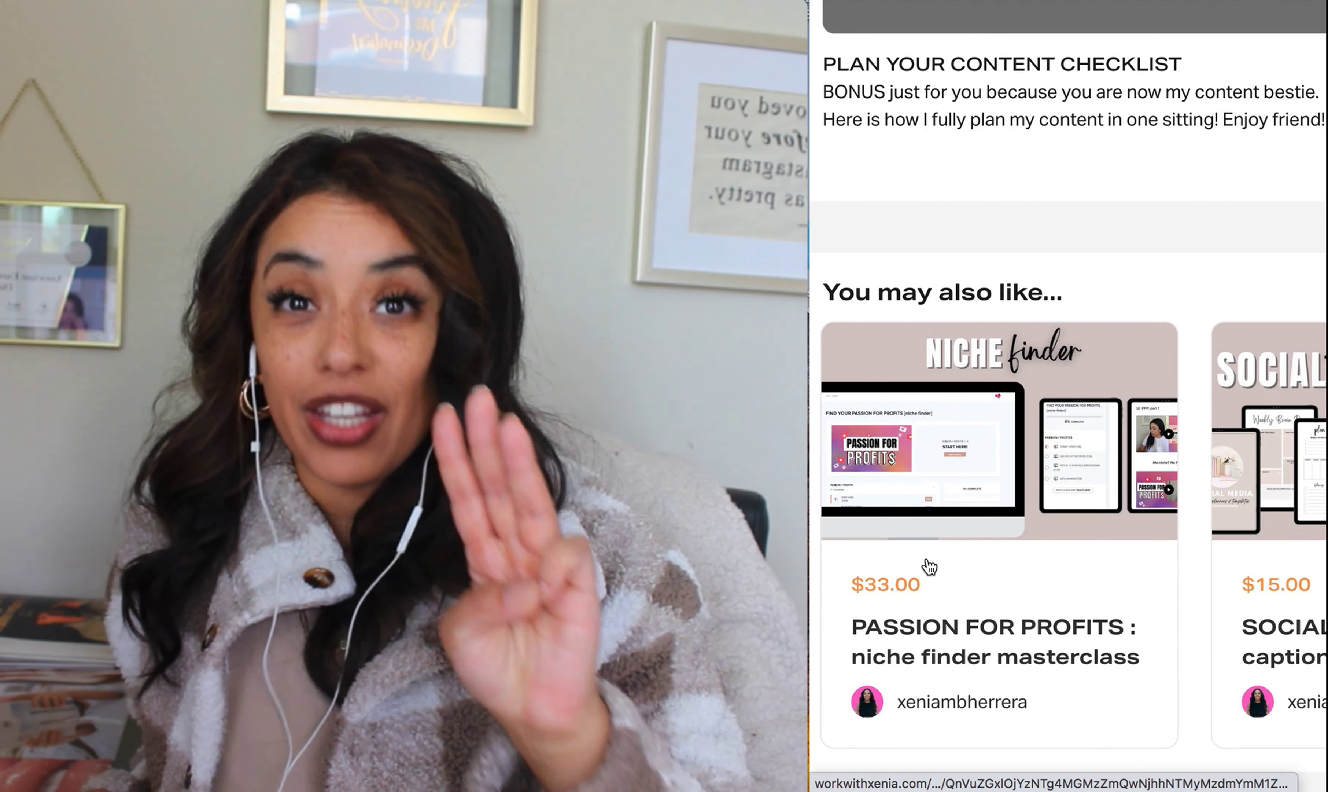
scroll(1069, 507, "right", 4)
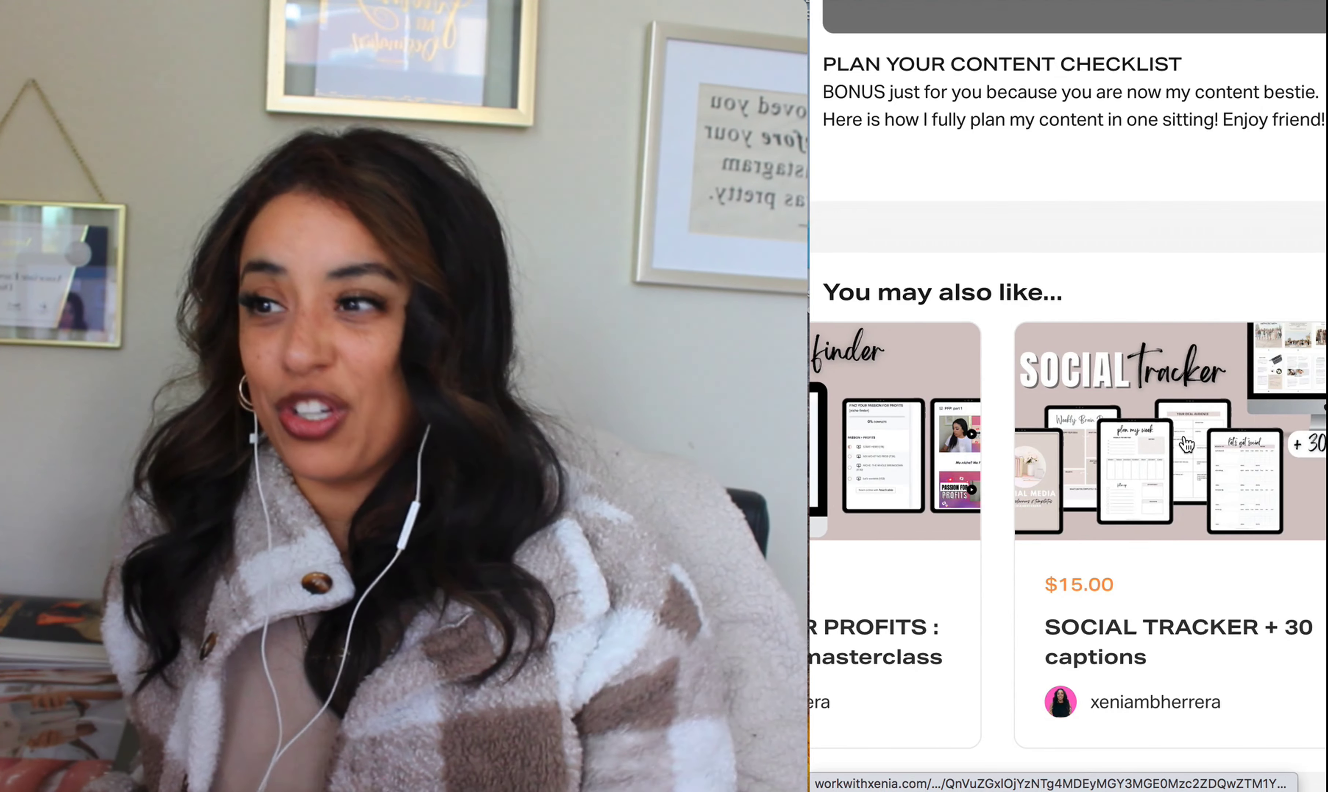
Step: Open the "SOCIAL TRACKER + 30 captions" product and look through its included contents and suggested products
left_click(1179, 383)
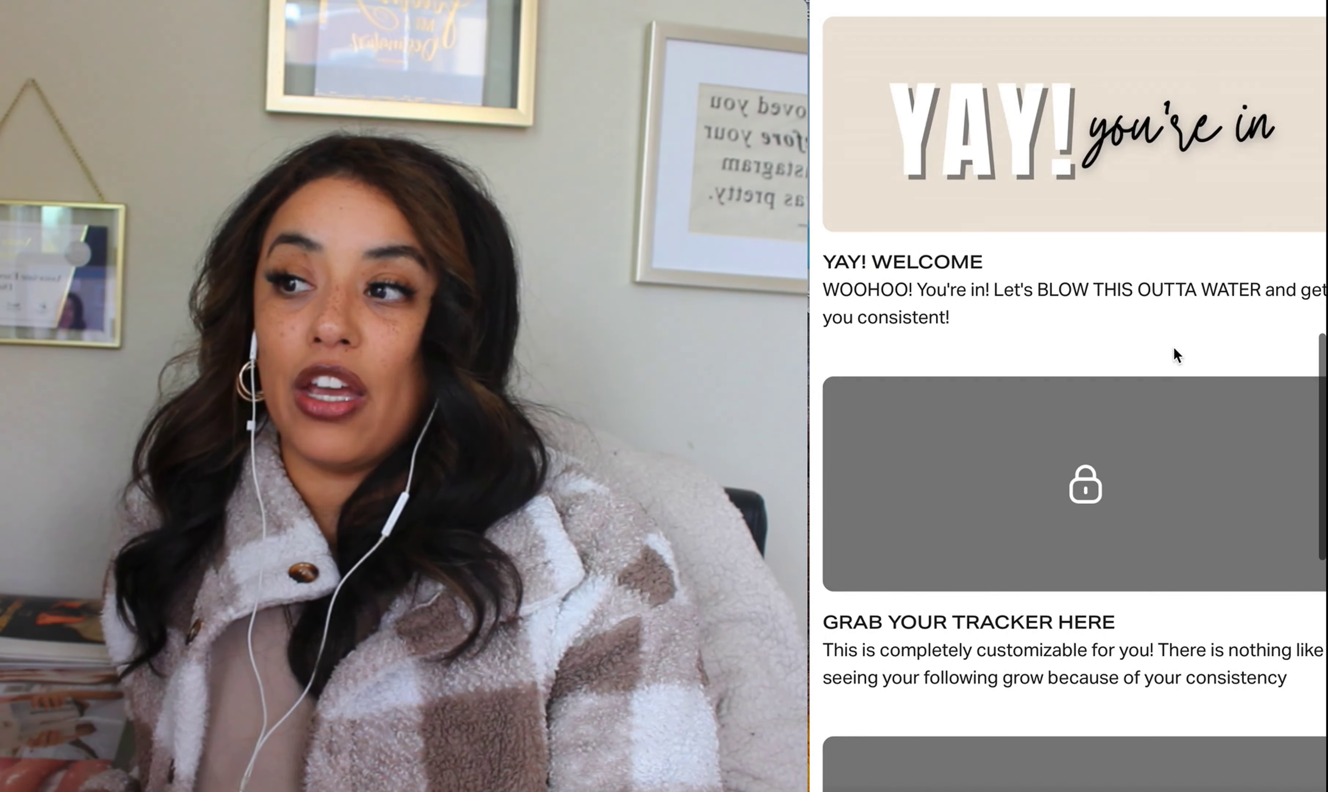
scroll(1143, 177, "down", 5)
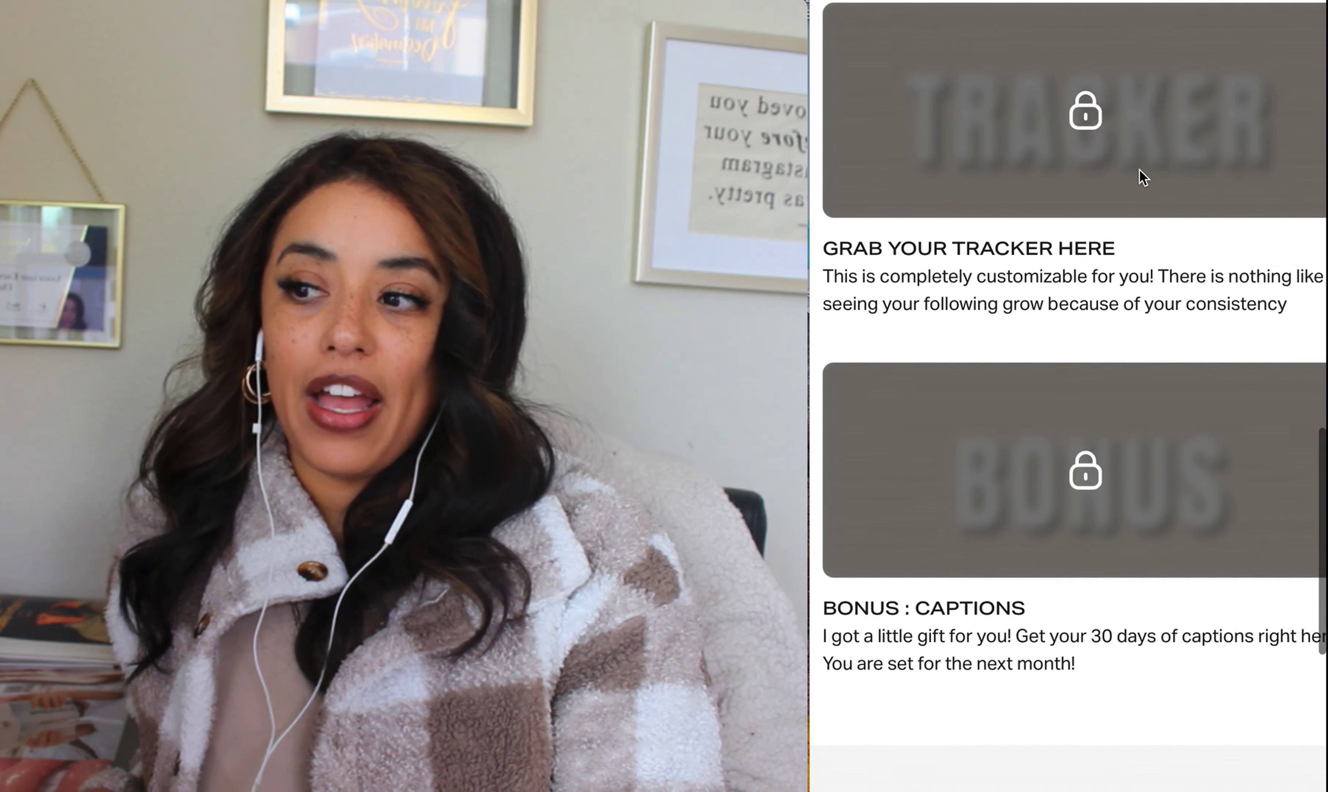
scroll(1143, 177, "down", 2)
scroll(1142, 176, "down", 5)
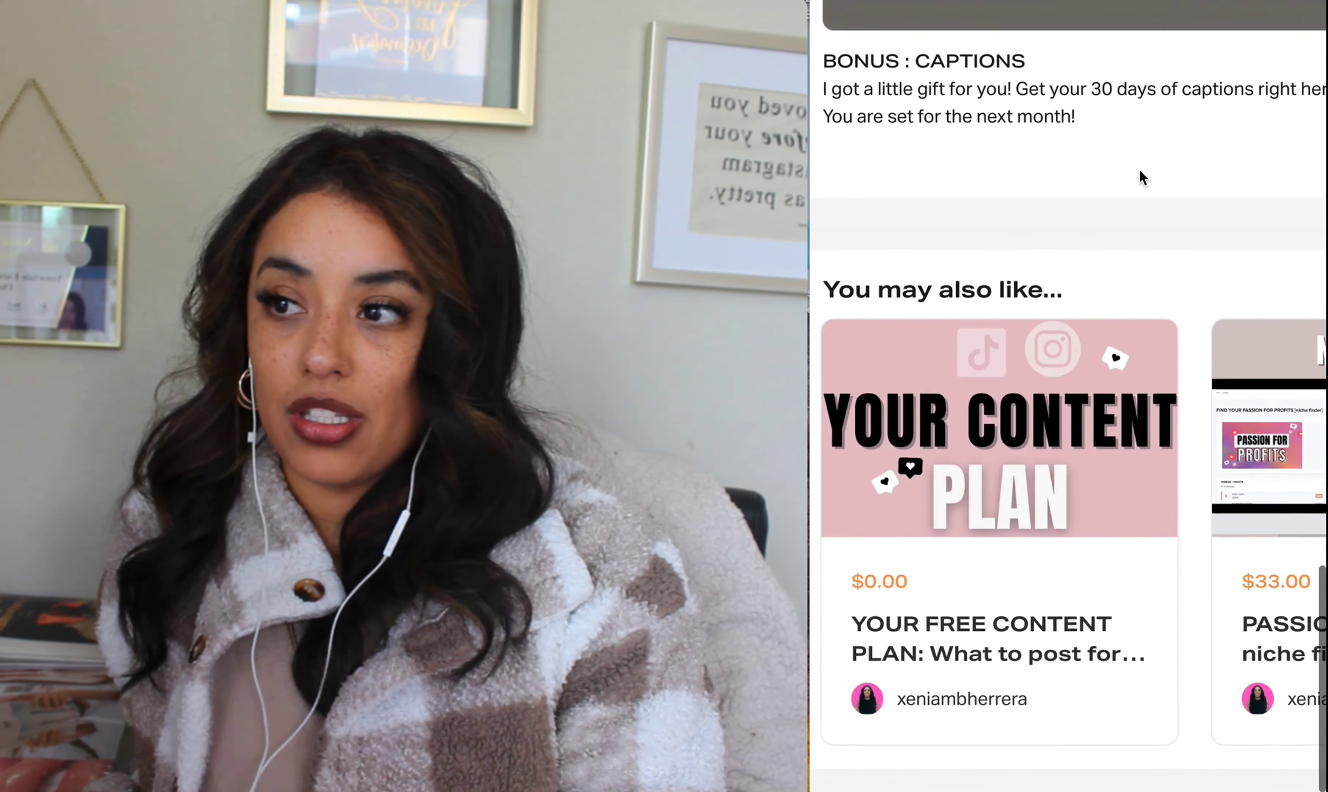
Step: Return to the example page's main view and look through its monthly plan, exclusive content and 1:1 coaching blocks
key("alt+Left")
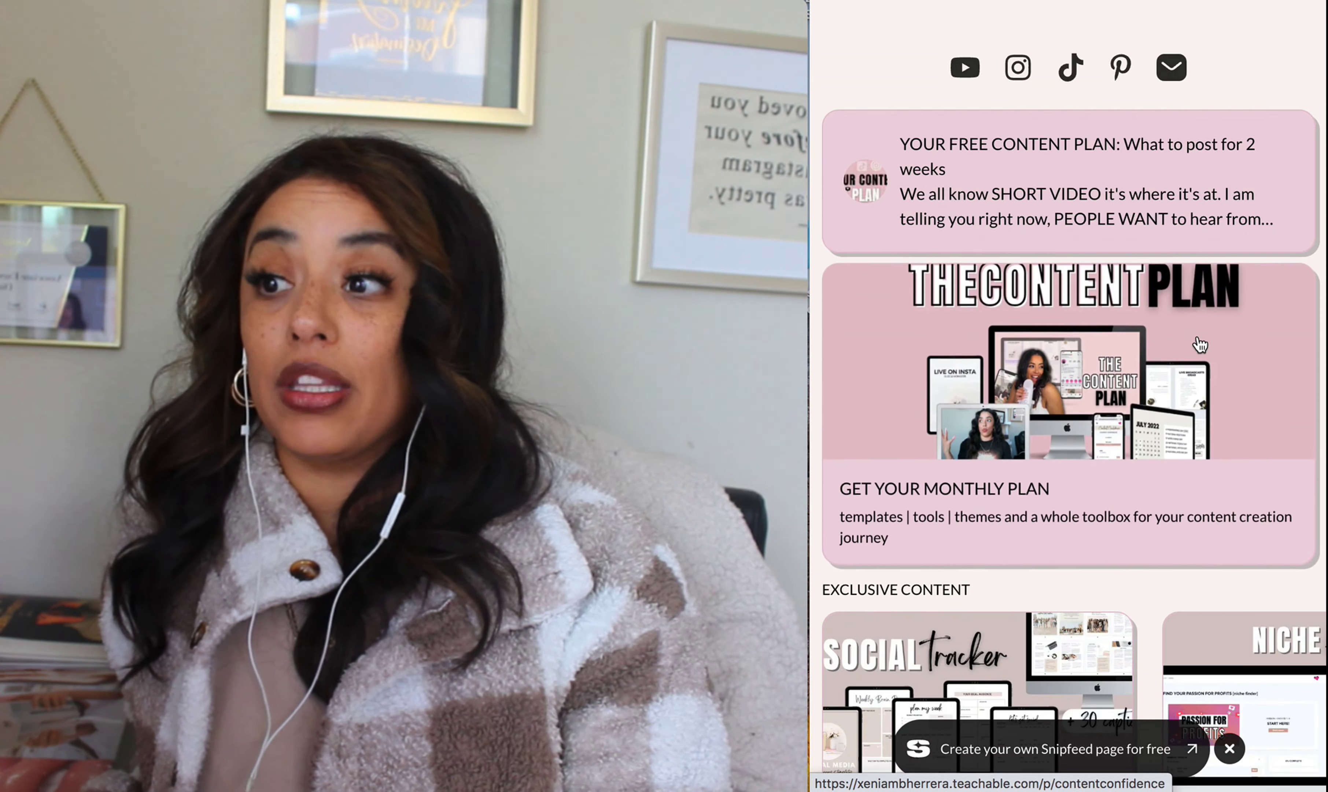
scroll(1197, 335, "down", 7)
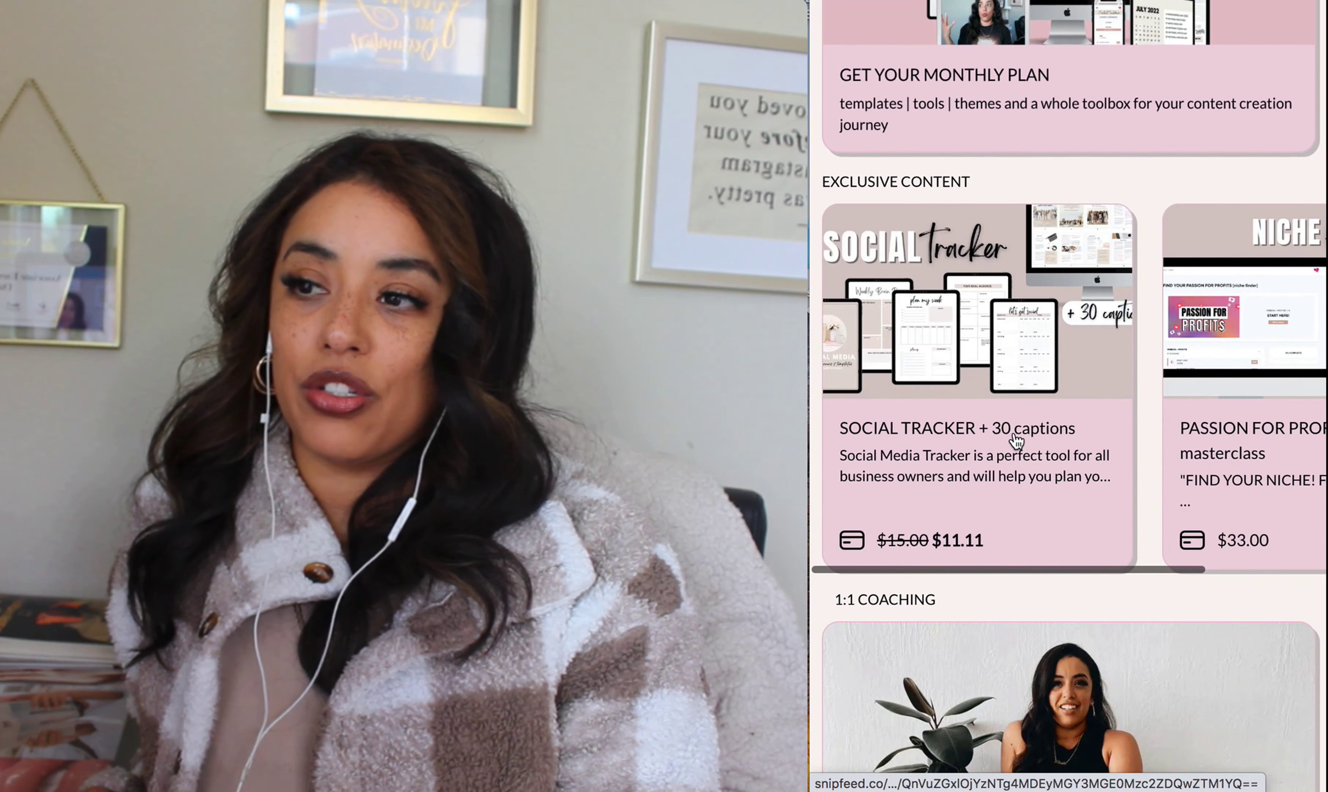
scroll(1016, 439, "down", 7)
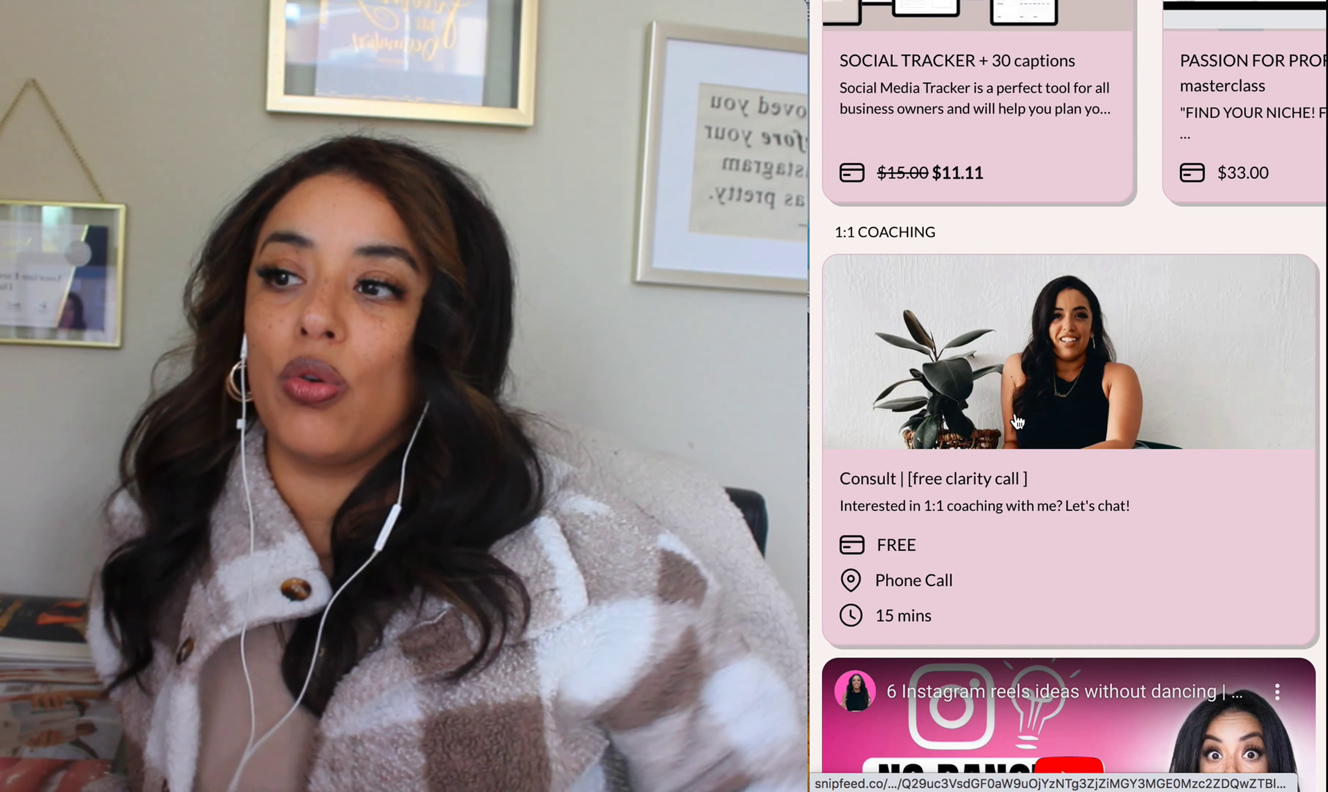
left_click(1058, 588)
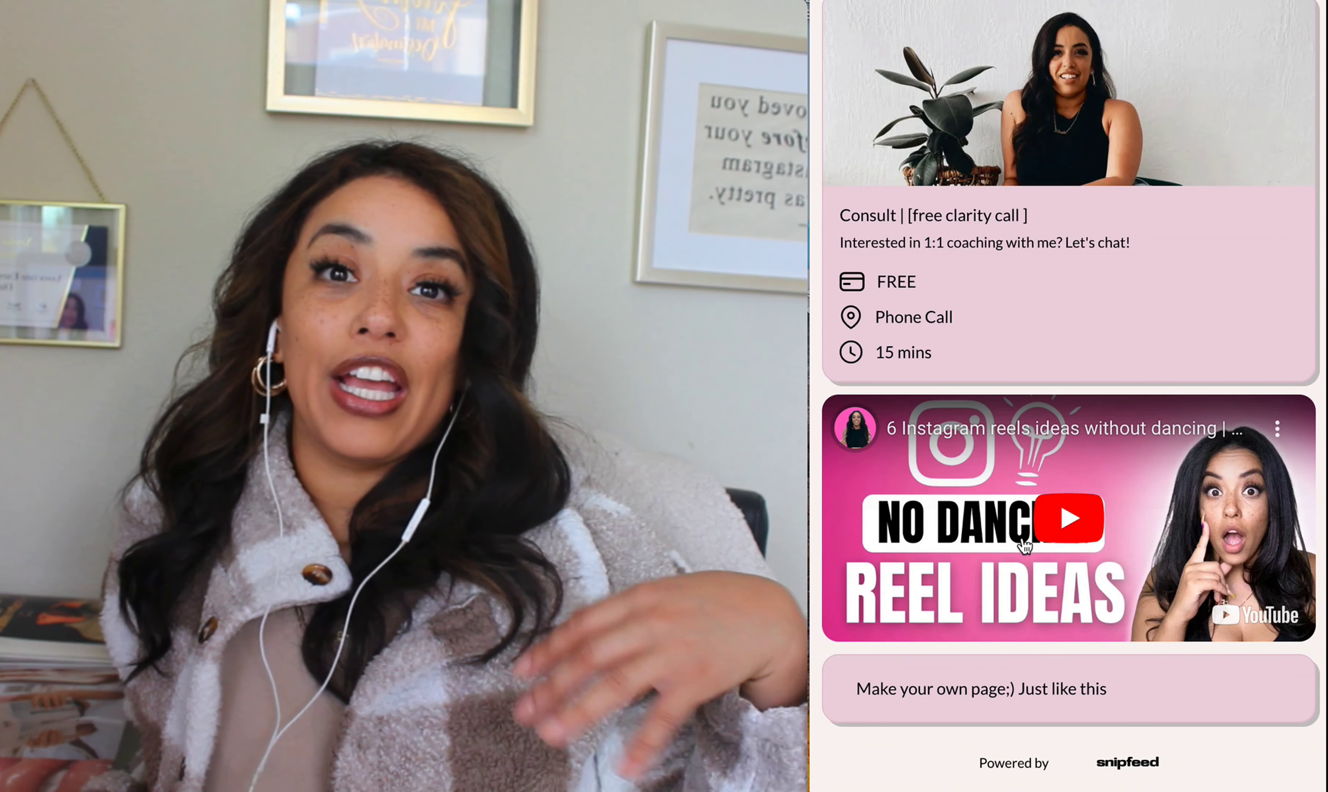
Step: Play the embedded "6 Instagram reels ideas without dancing" video and check the "Make your own page;) Just like this" referral link
left_click(1024, 545)
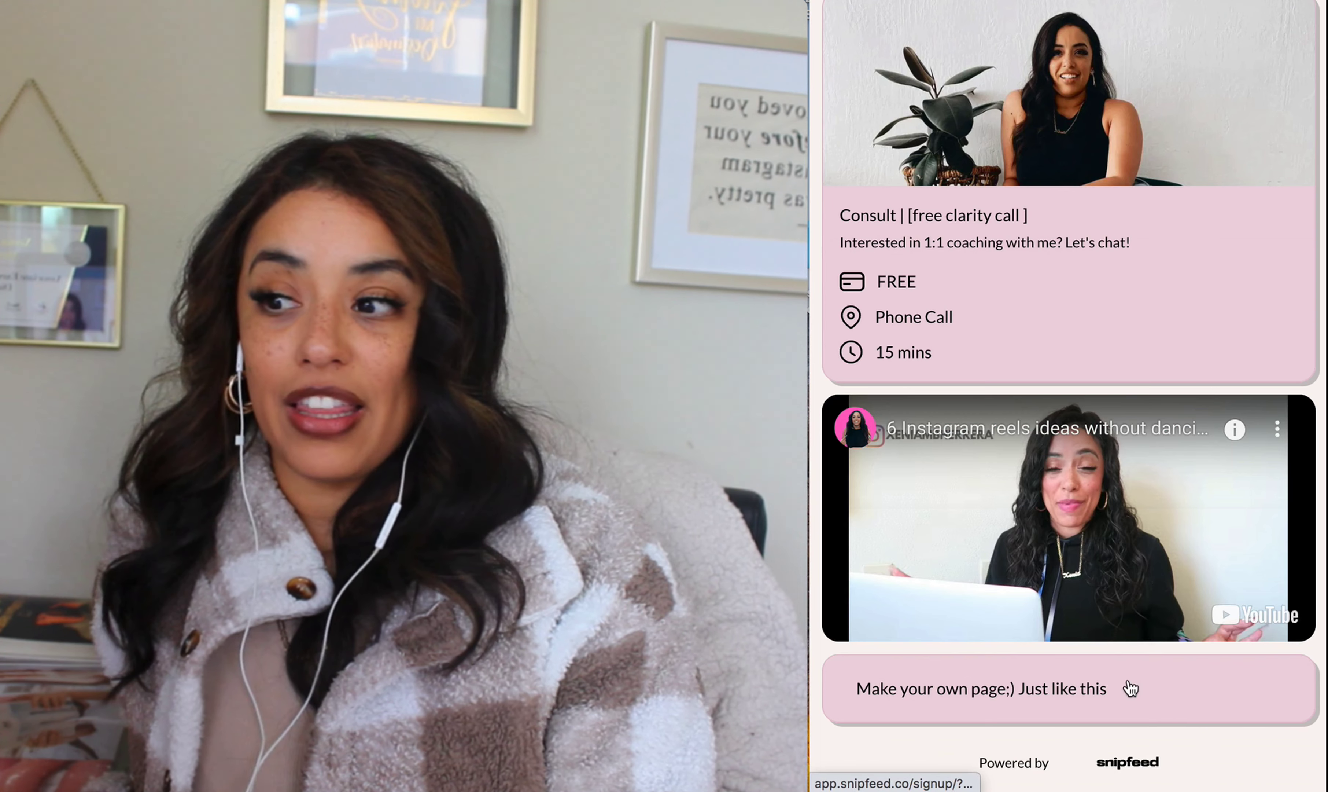
left_click(1058, 687)
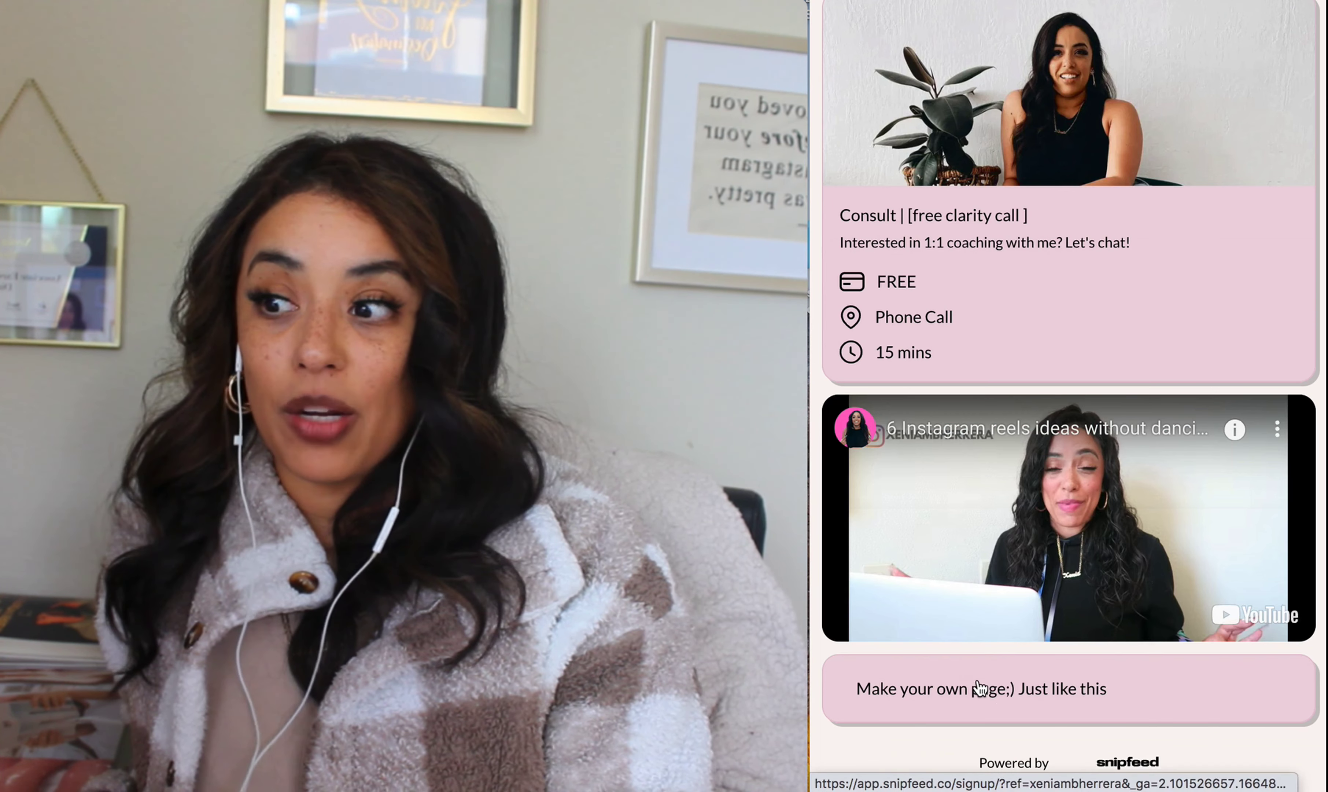